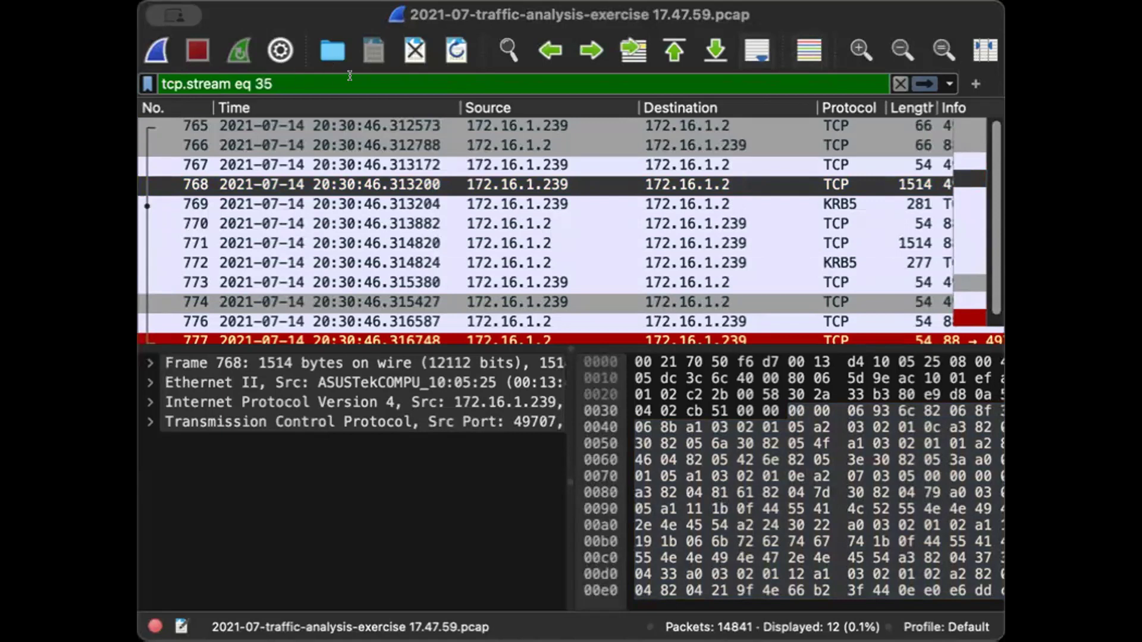
- Inspect the packets of the currently filtered TCP stream
click(436, 127)
click(455, 209)
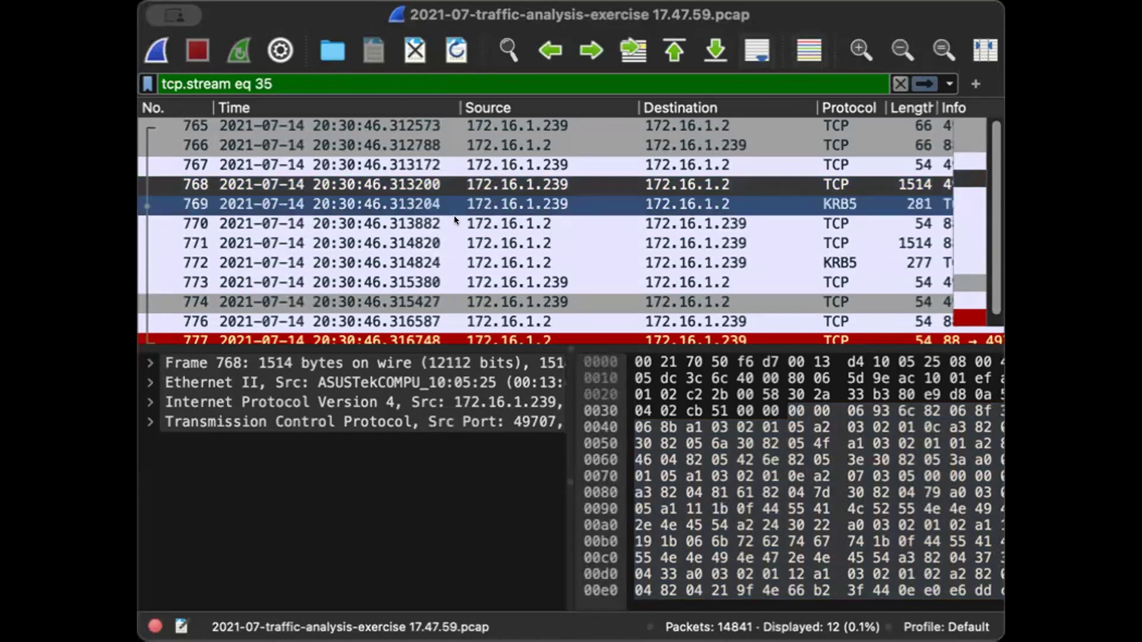
click(524, 180)
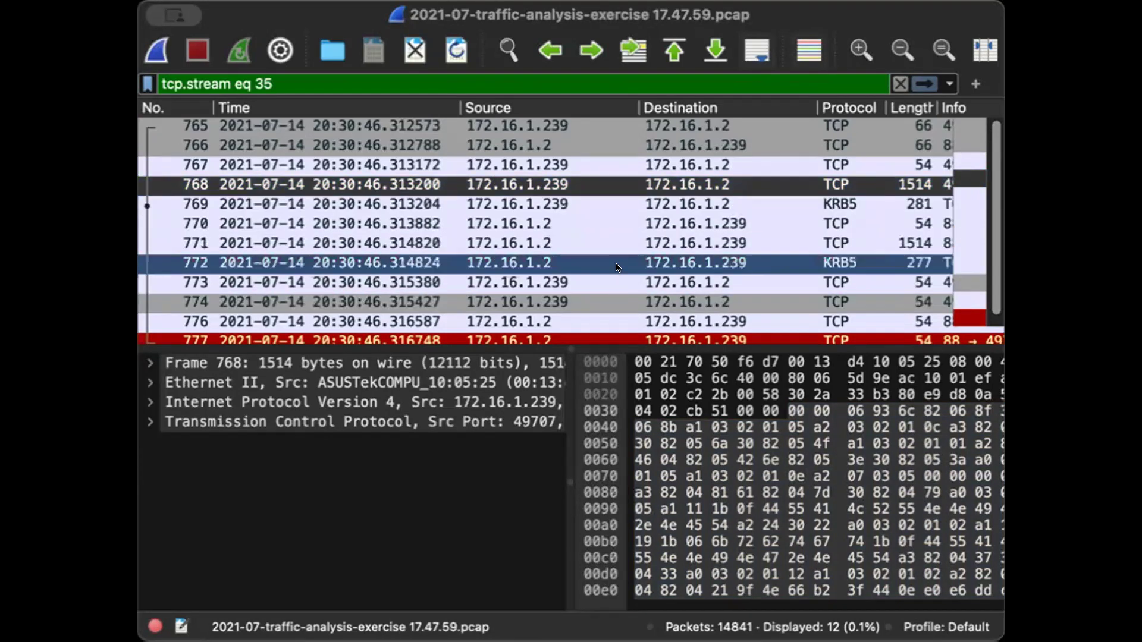
drag(997, 273, 989, 310)
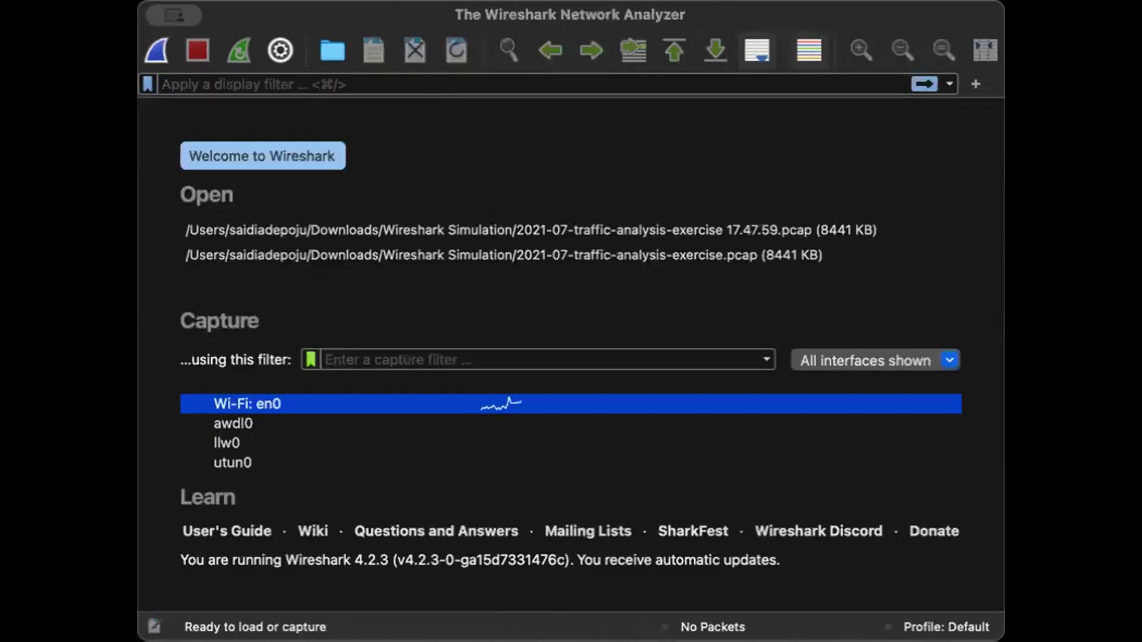
- Open the capture file 2021-07-traffic-analysis-exercise.pcap from the Wireshark Simulation folder
click(138, 0)
click(178, 1)
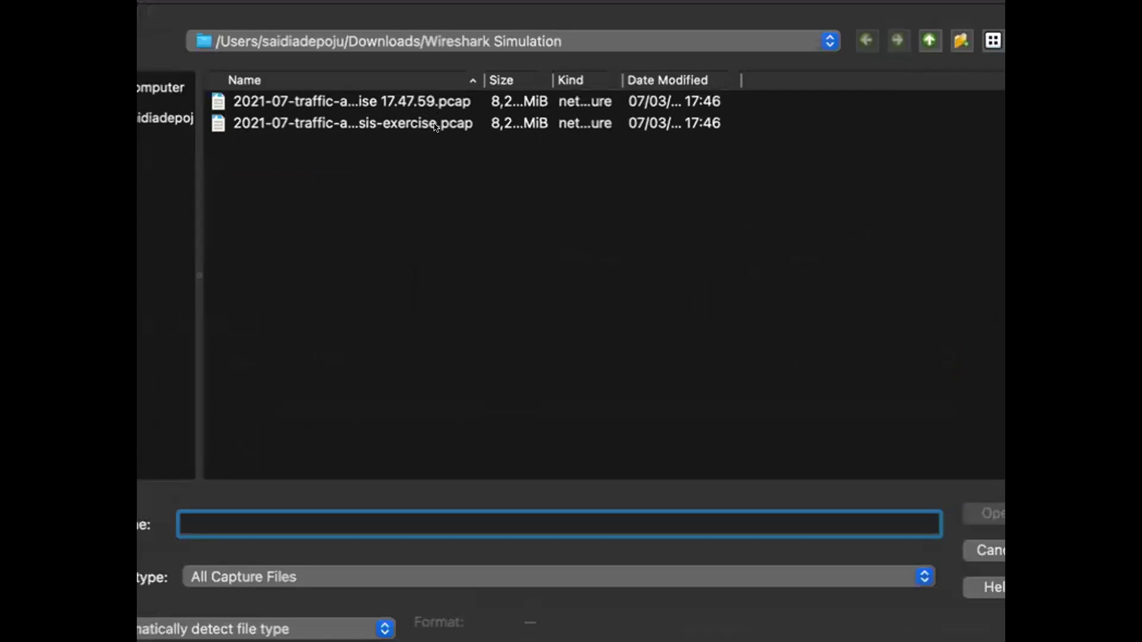
click(383, 130)
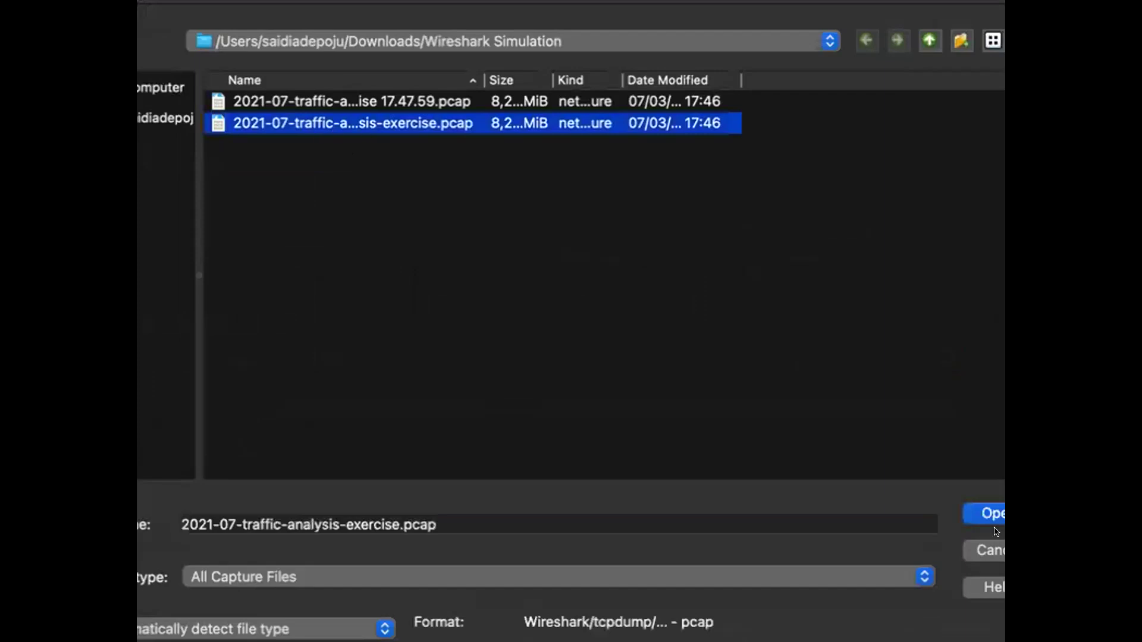
click(979, 513)
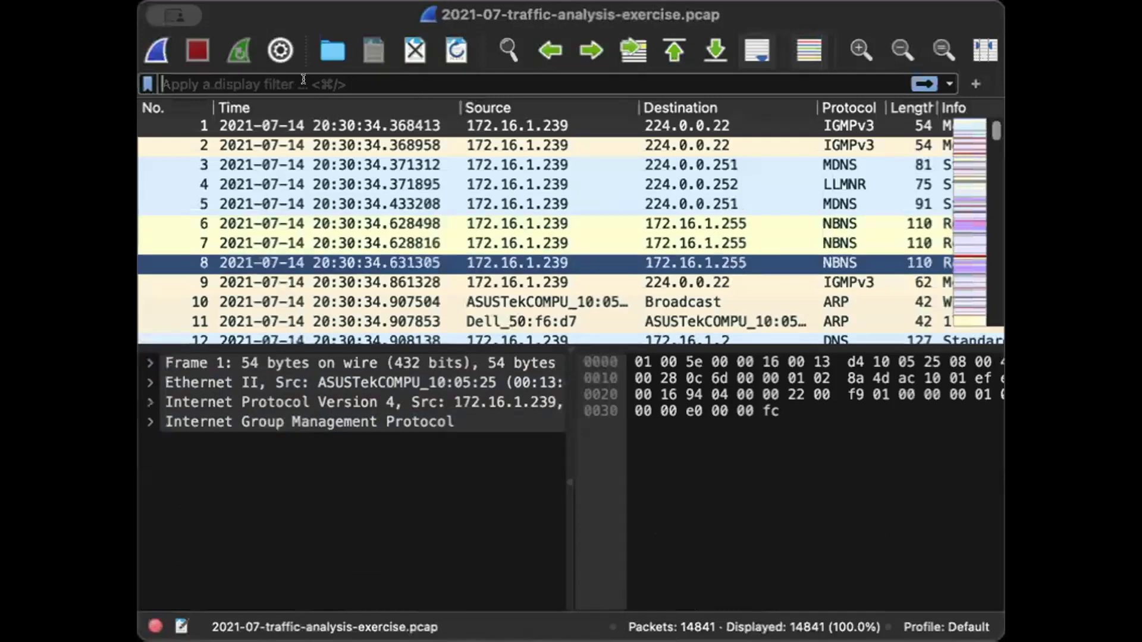
- Try to enter a dns display filter
click(243, 78)
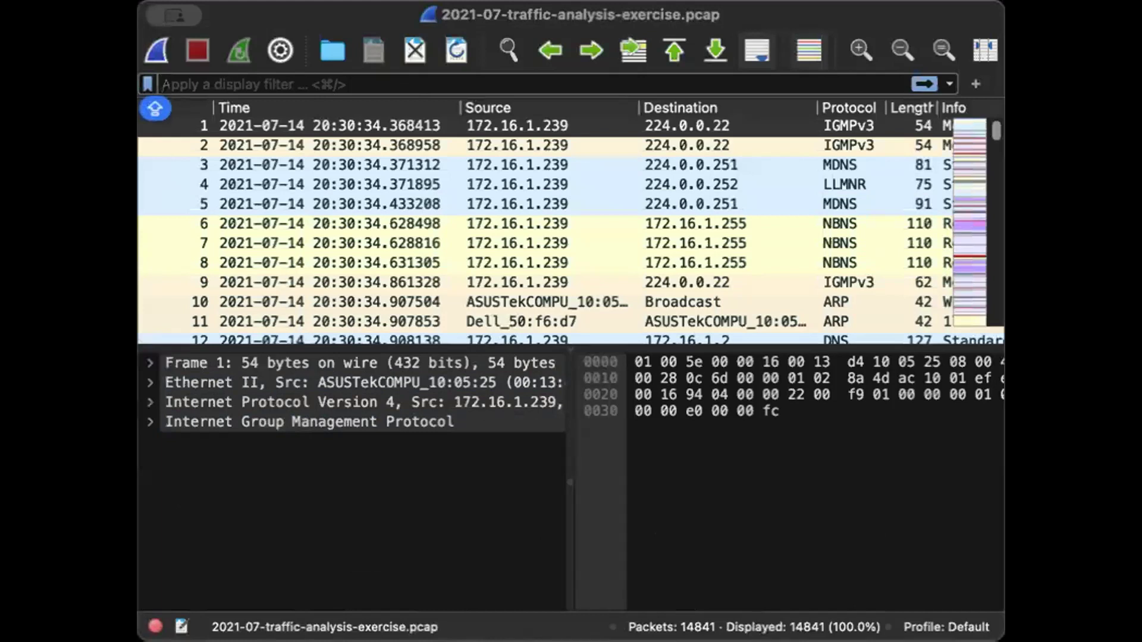
text(DNS)
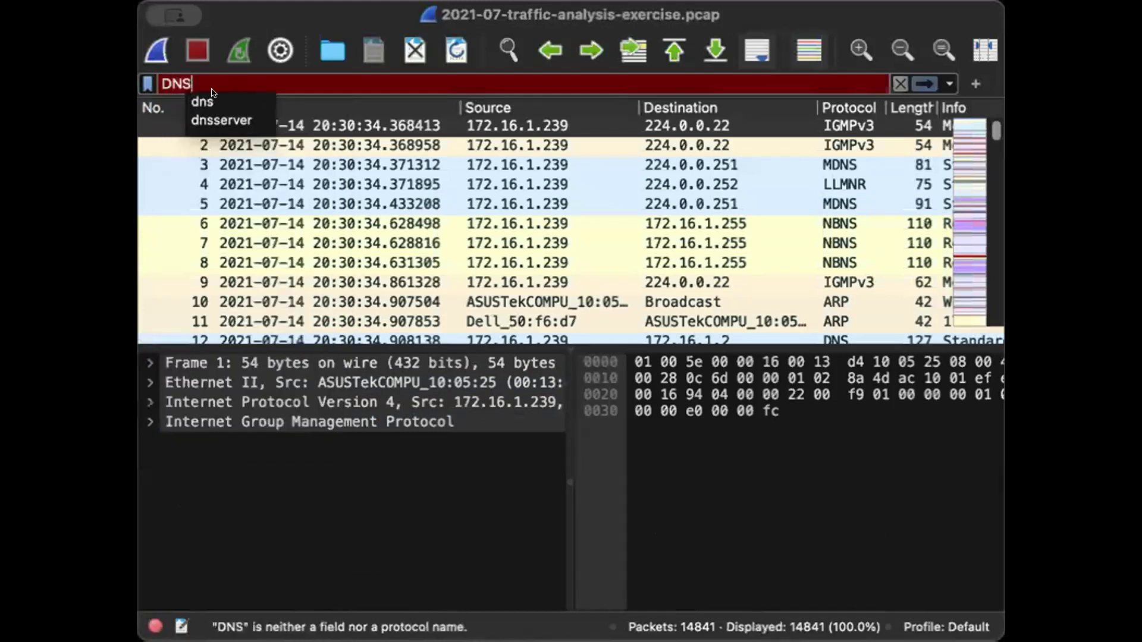
click(205, 101)
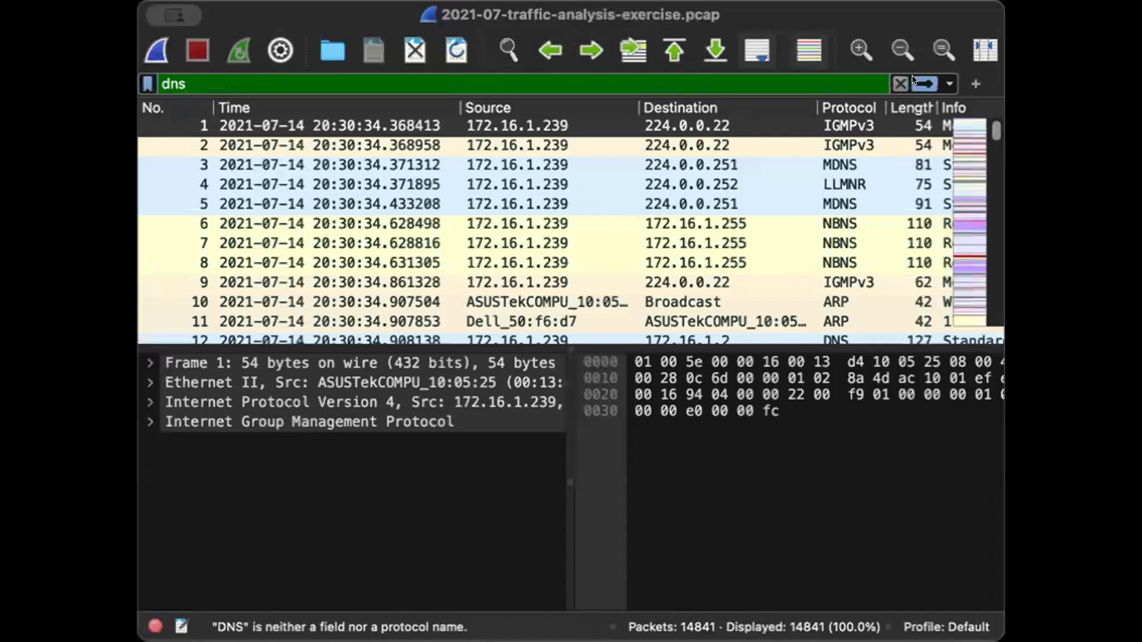
text(\)
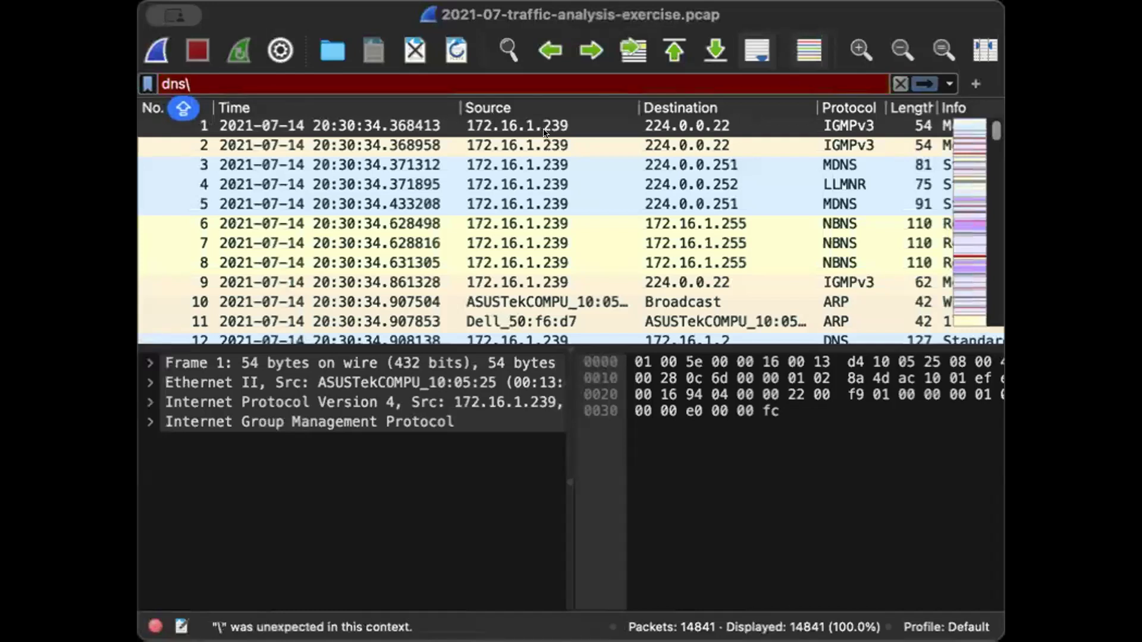
click(369, 134)
click(365, 144)
click(351, 132)
click(491, 145)
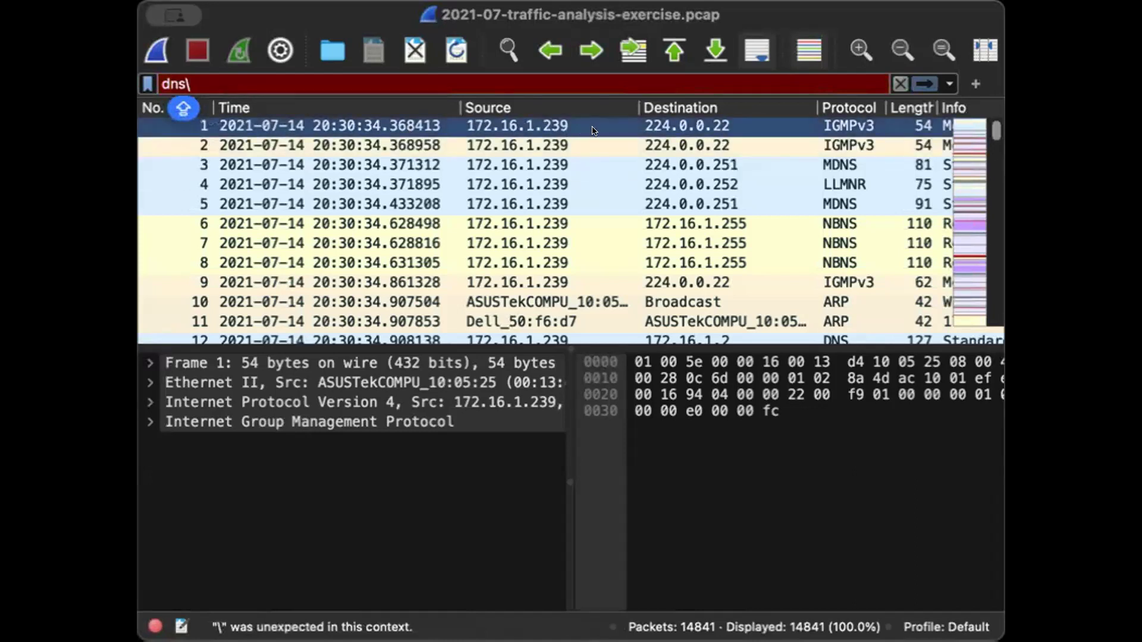
click(158, 340)
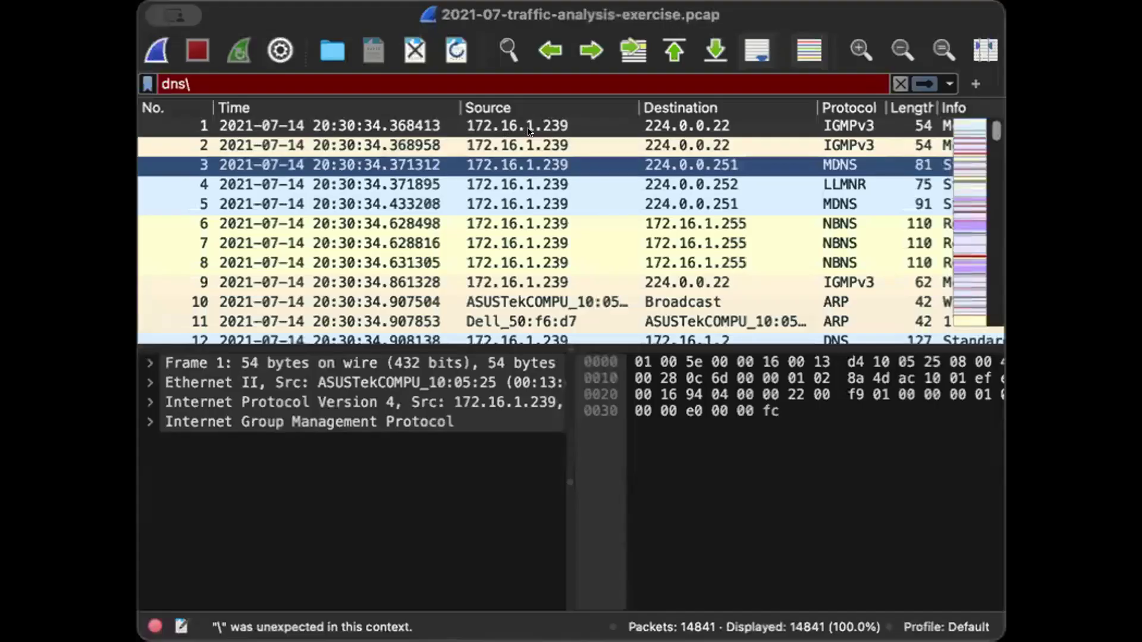
- Replace the display filter with http and apply it
key(Caps_Lock)
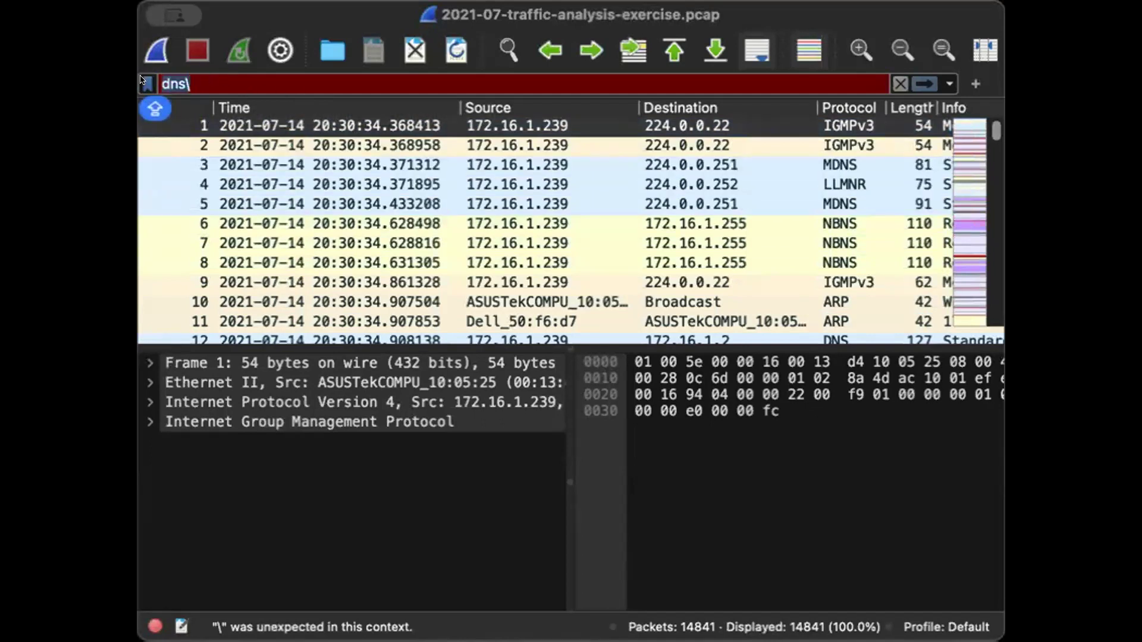
text(HTT)
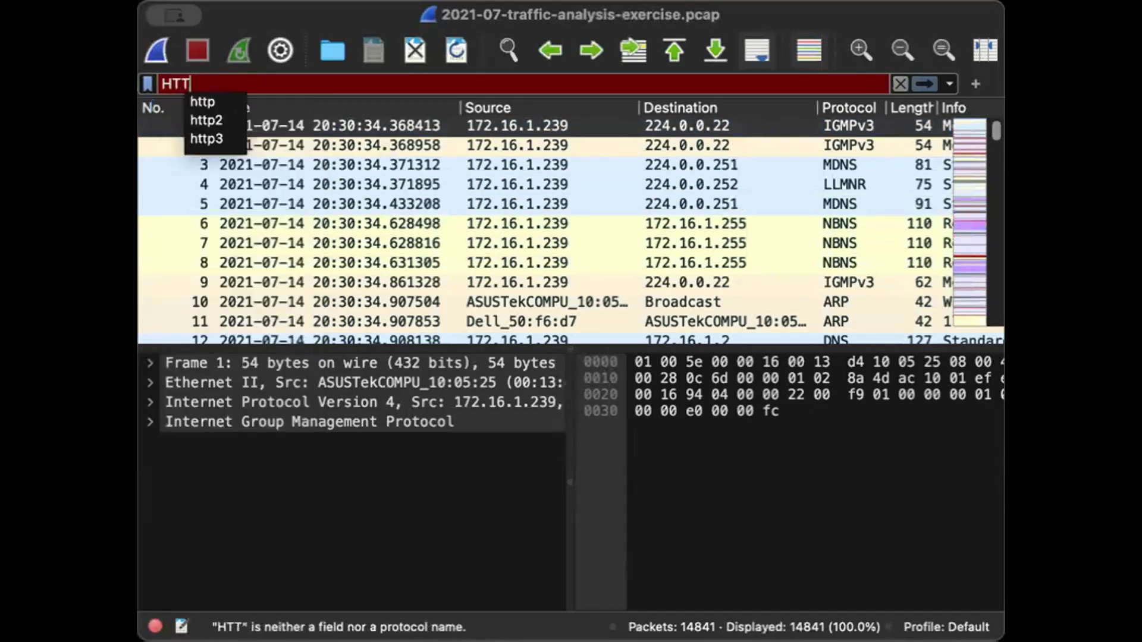
text(P)
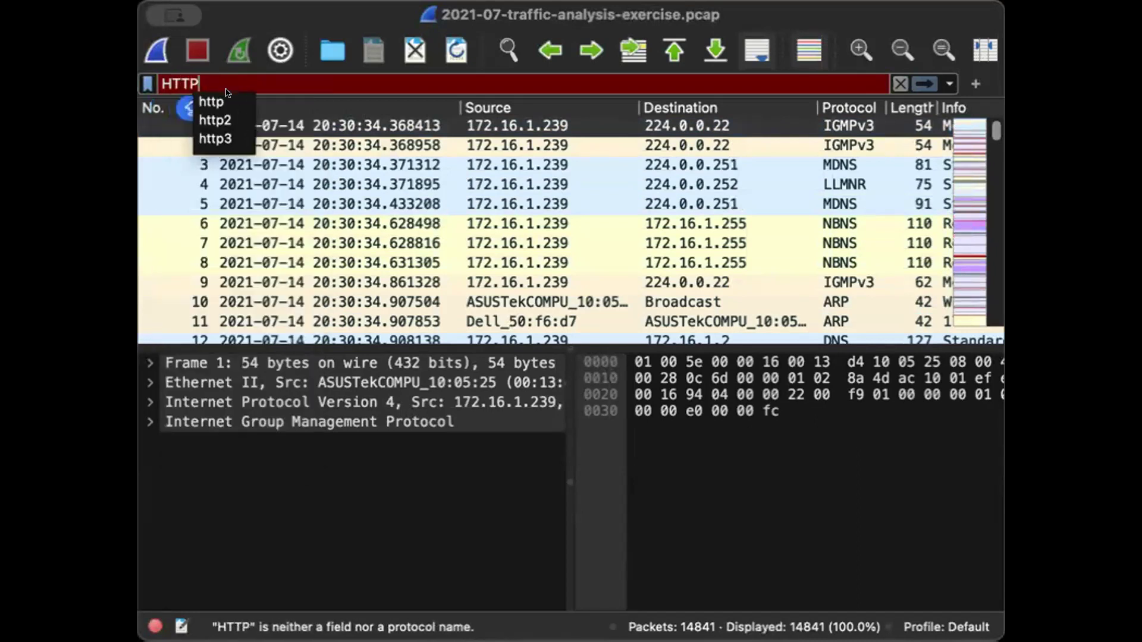
click(218, 97)
key(Return)
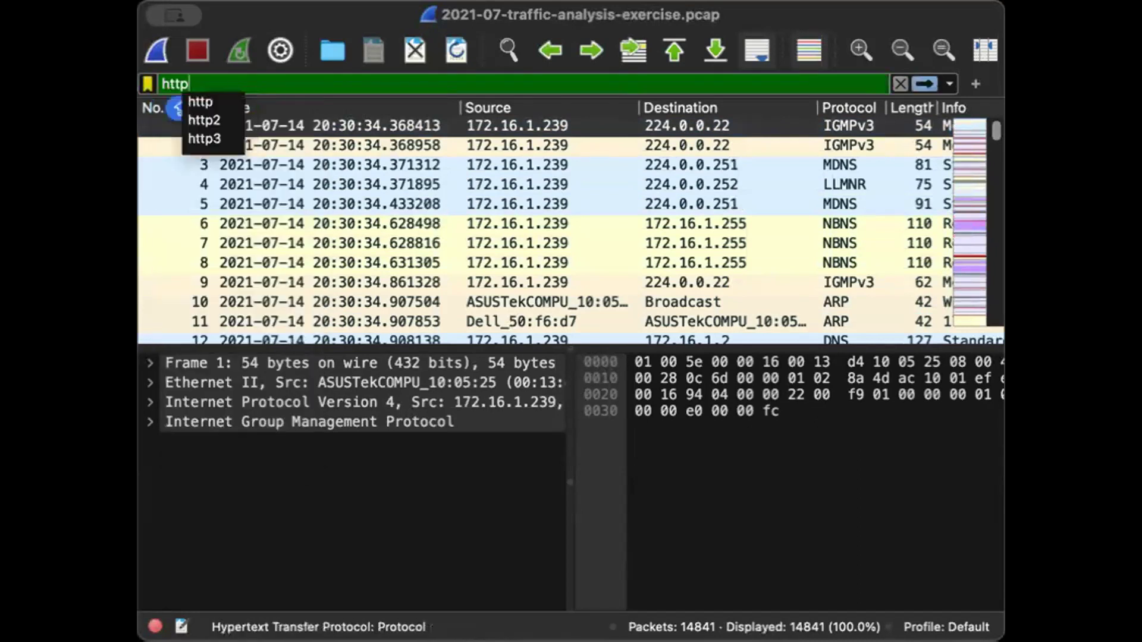
key(Return)
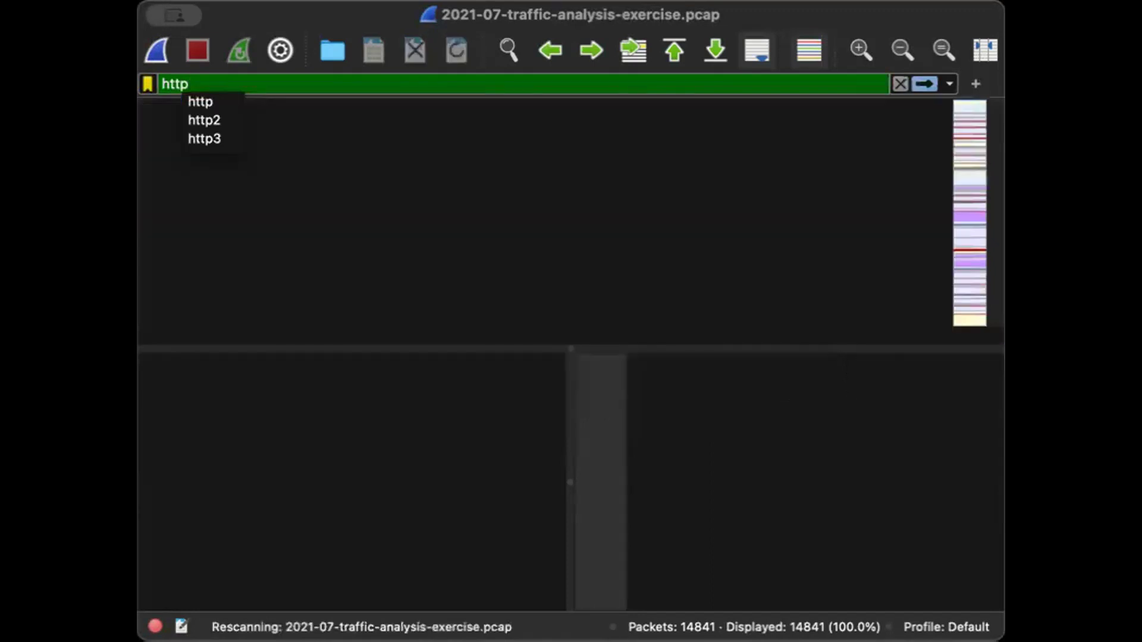
- Follow the TCP stream of the second HTTP packet, number 3663
click(563, 144)
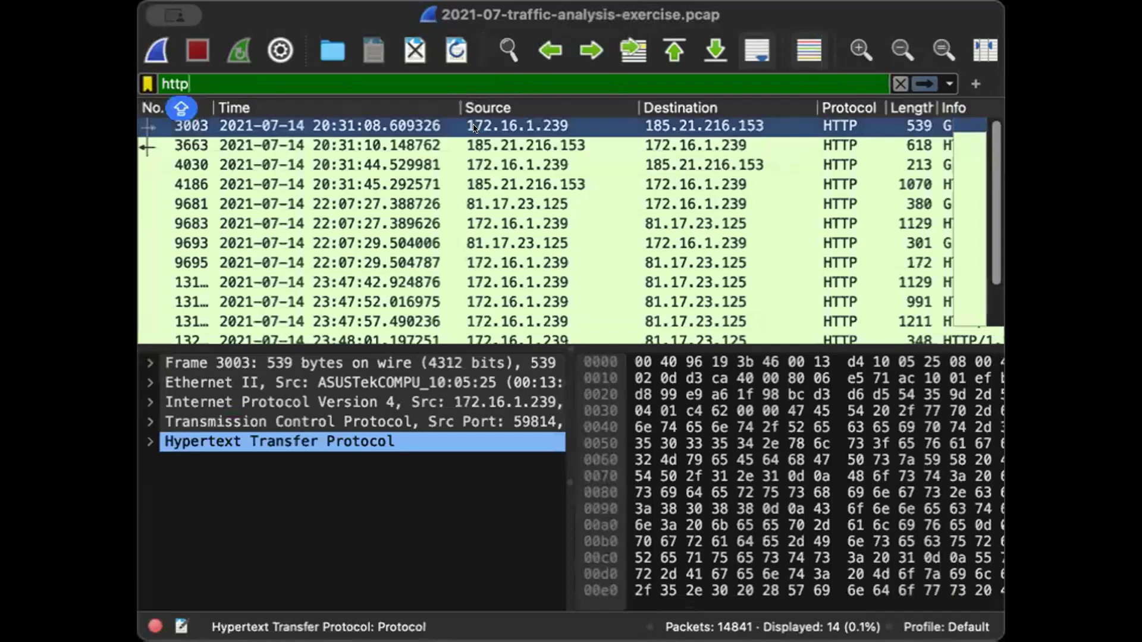
key(Down)
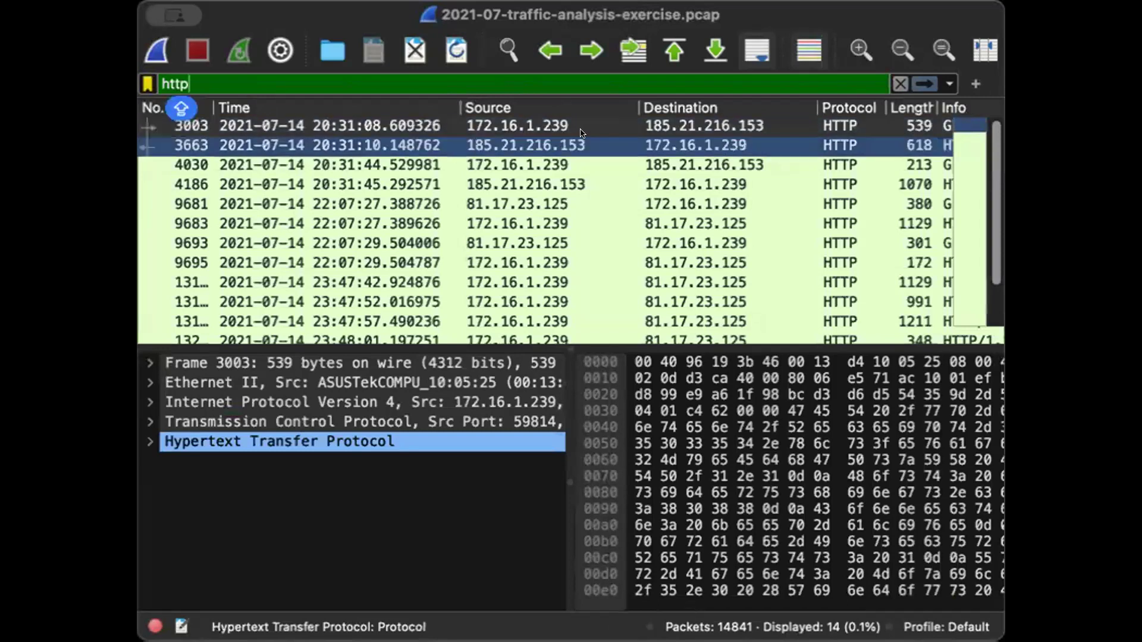
right_click(493, 145)
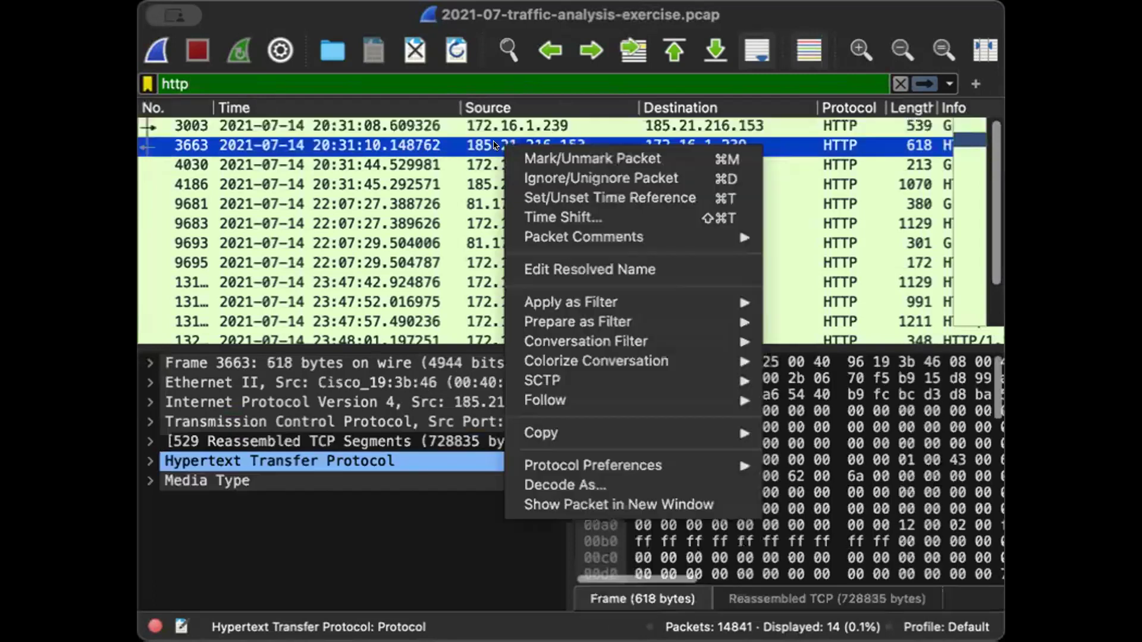
mouse_move(562, 391)
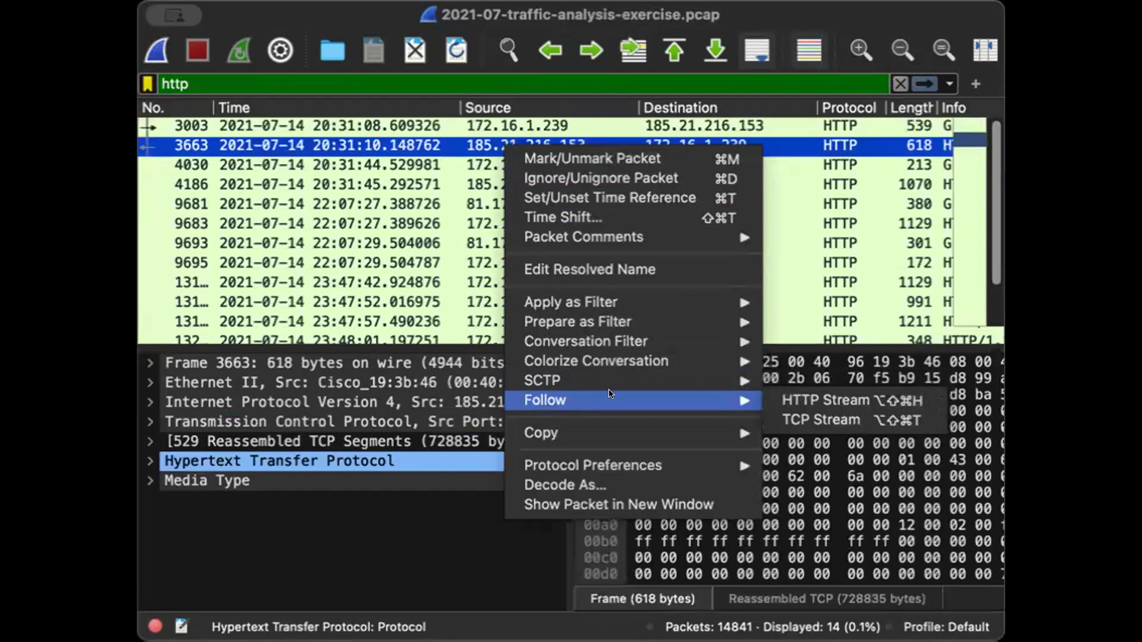
click(824, 413)
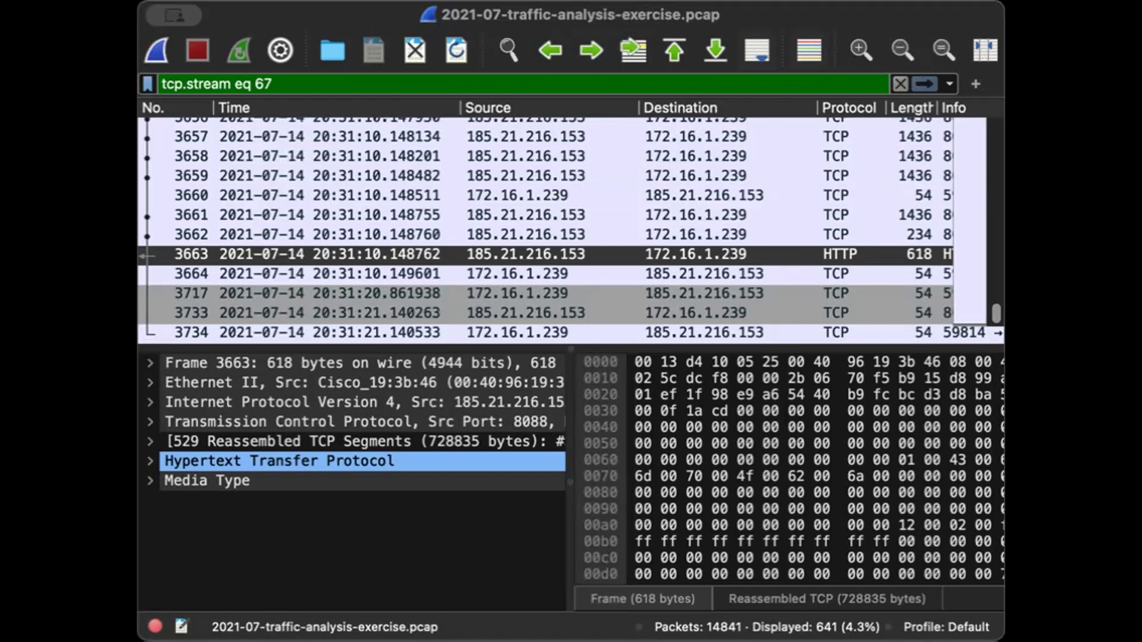
- Clear the stream filter and try to apply a dns display filter
click(922, 533)
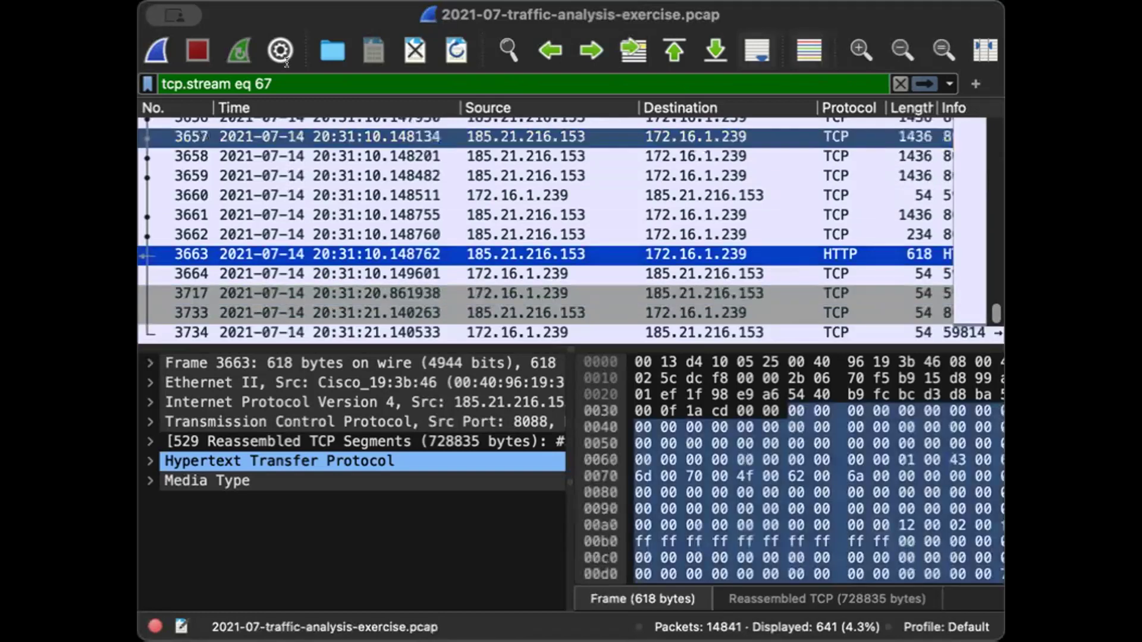
click(898, 83)
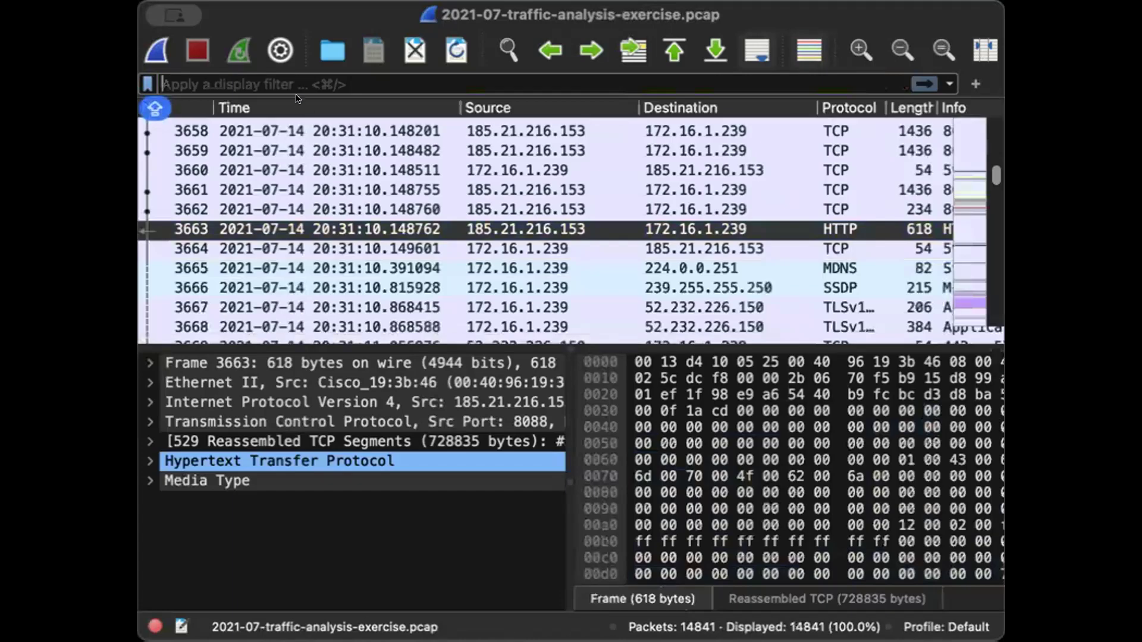
click(295, 84)
text(DNS)
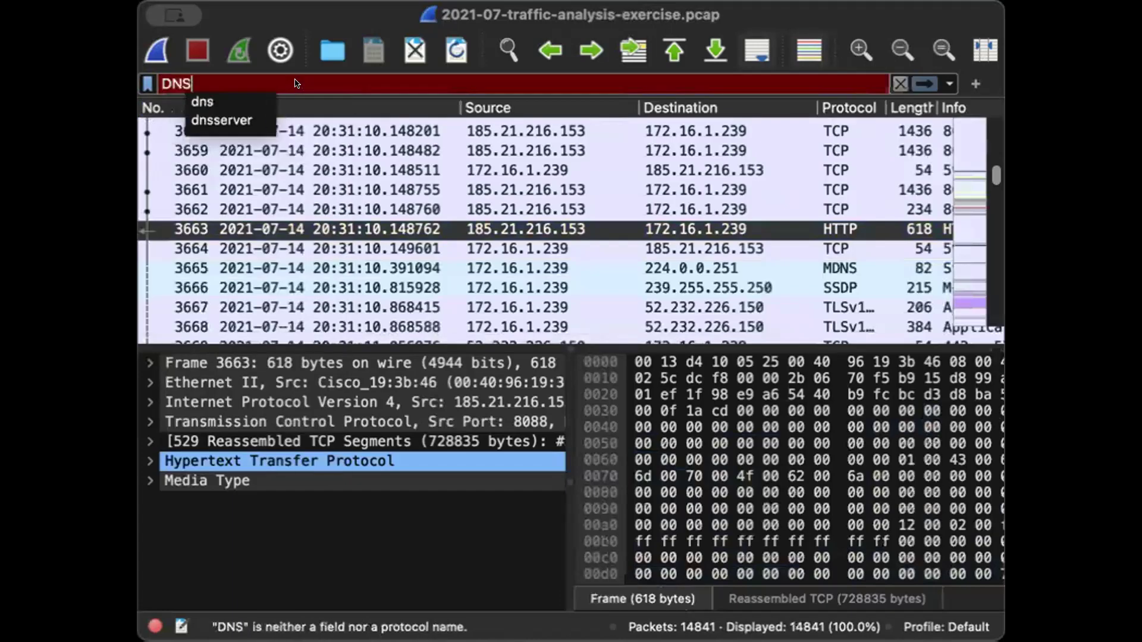
click(234, 103)
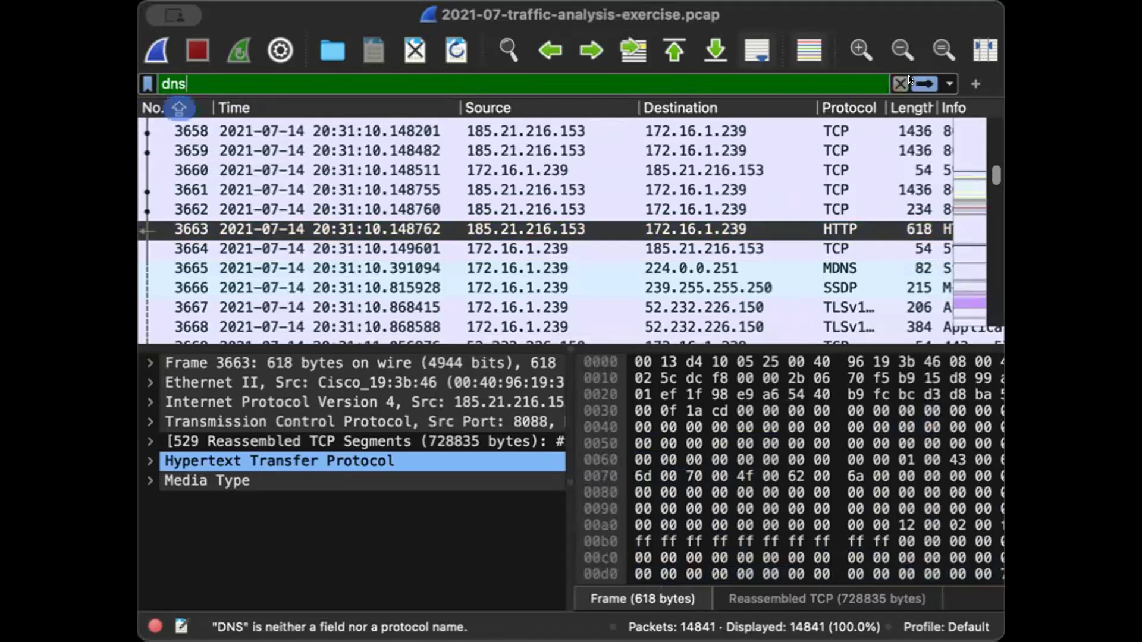
key(Return)
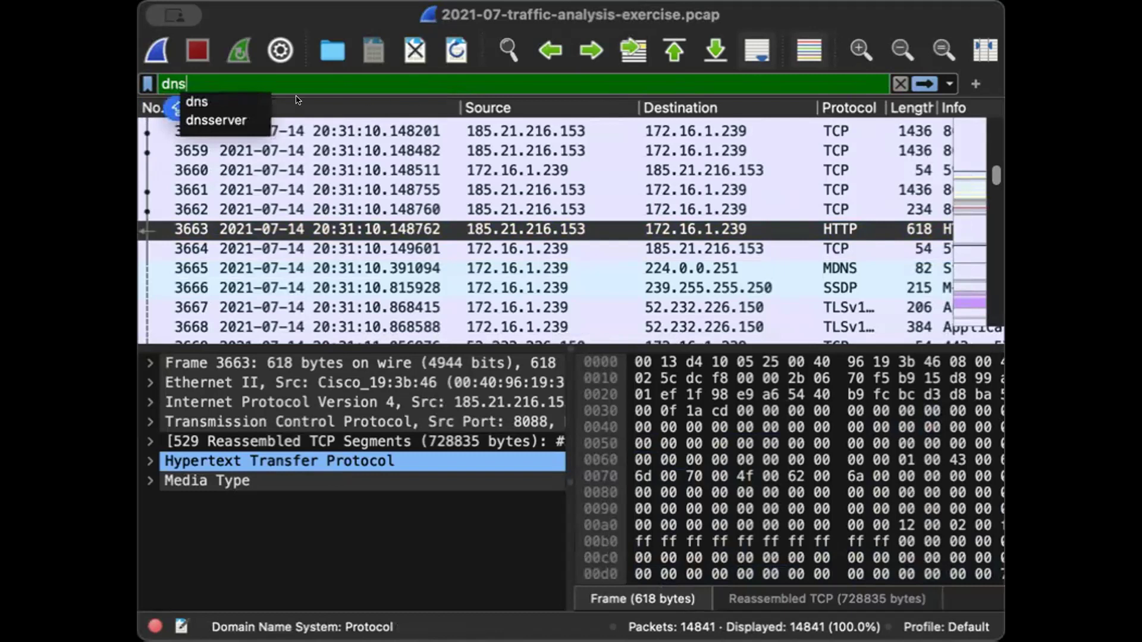
click(236, 101)
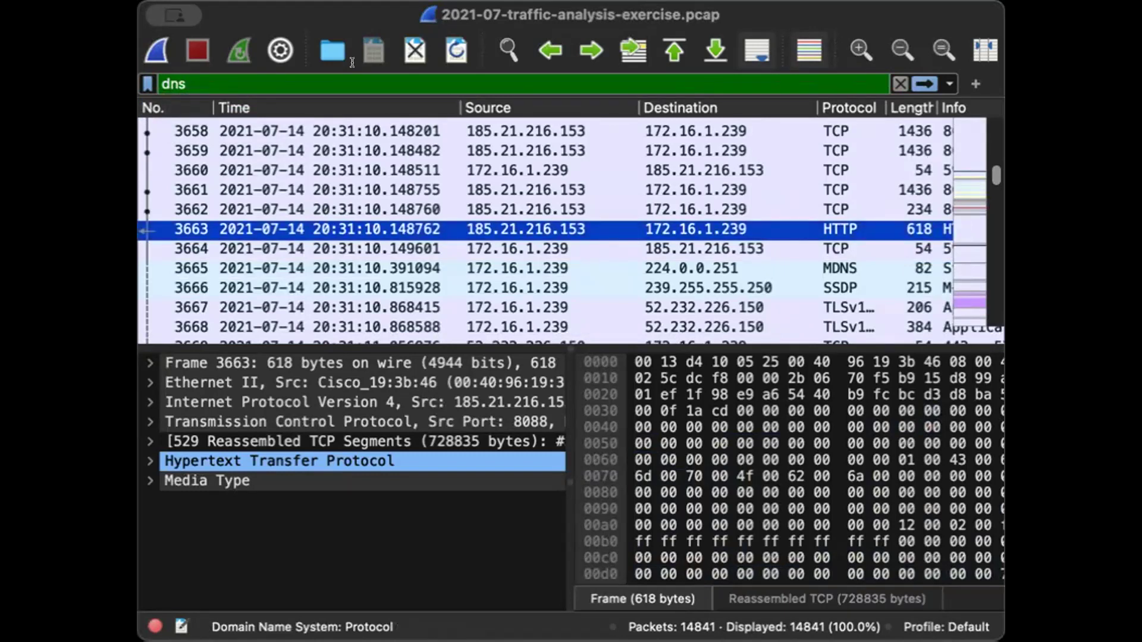
click(901, 84)
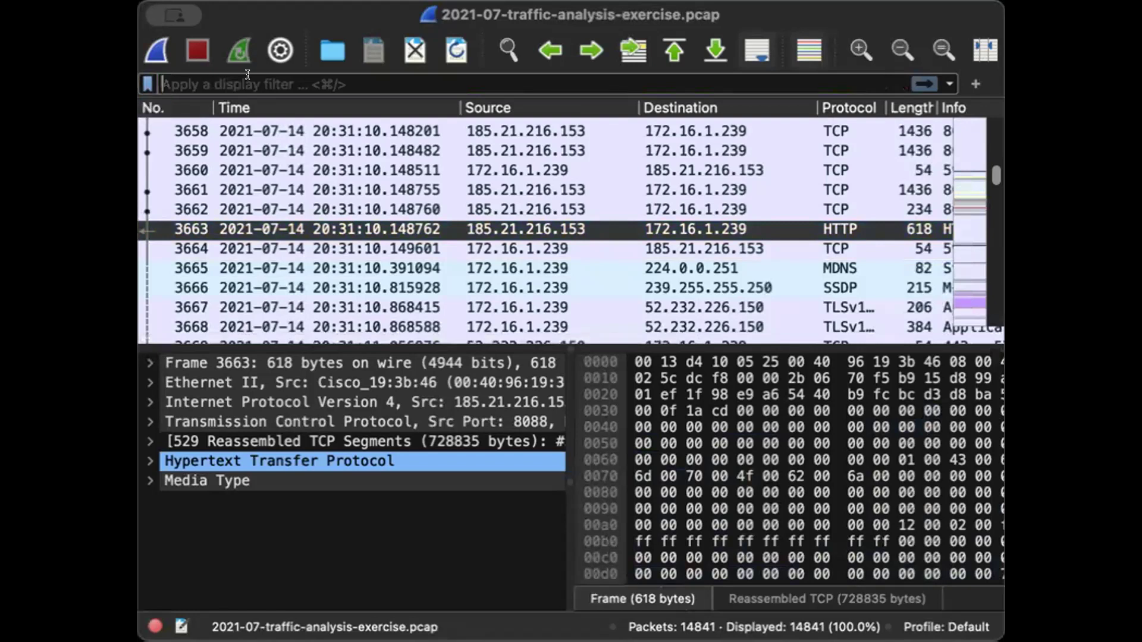
- Try again to enter and apply the dns display filter
click(246, 84)
text(DNS)
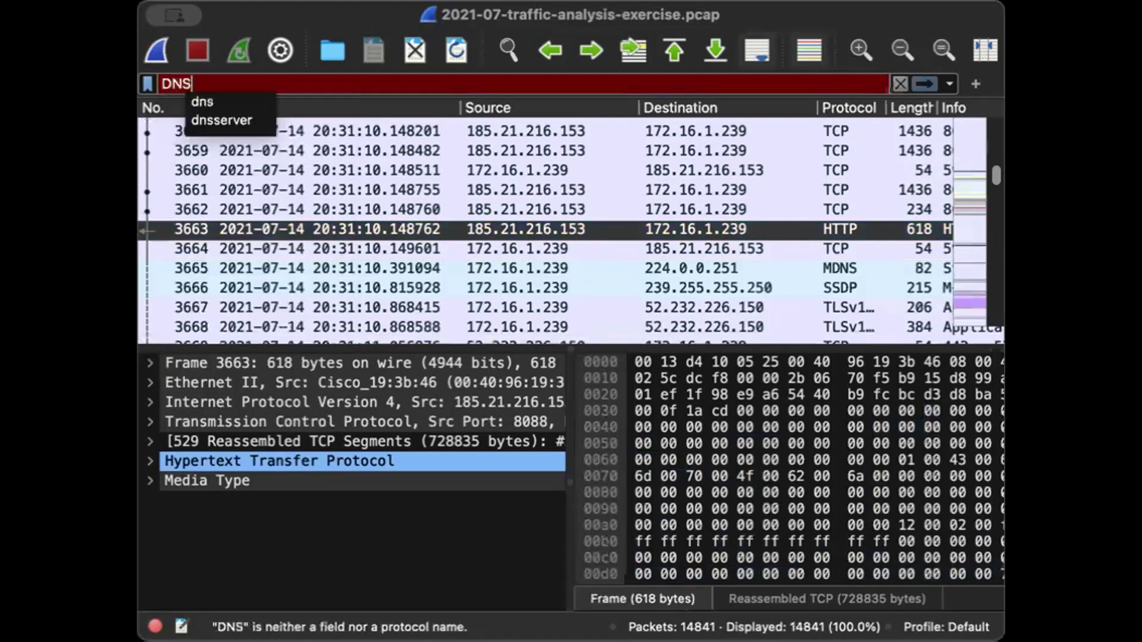
click(233, 101)
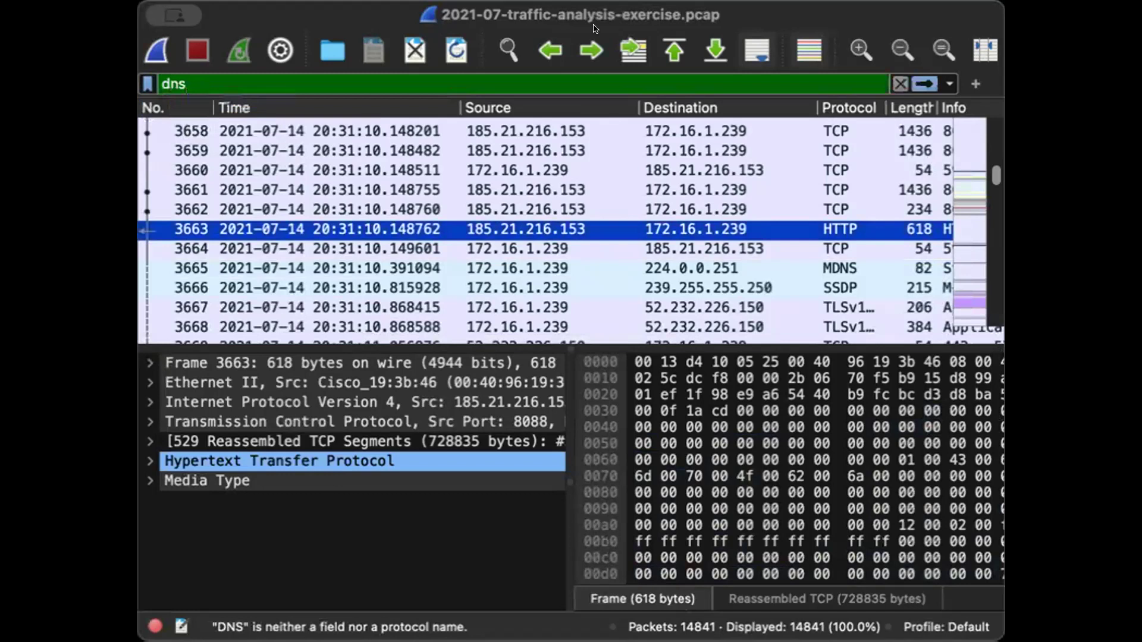
click(924, 84)
click(924, 84)
click(899, 83)
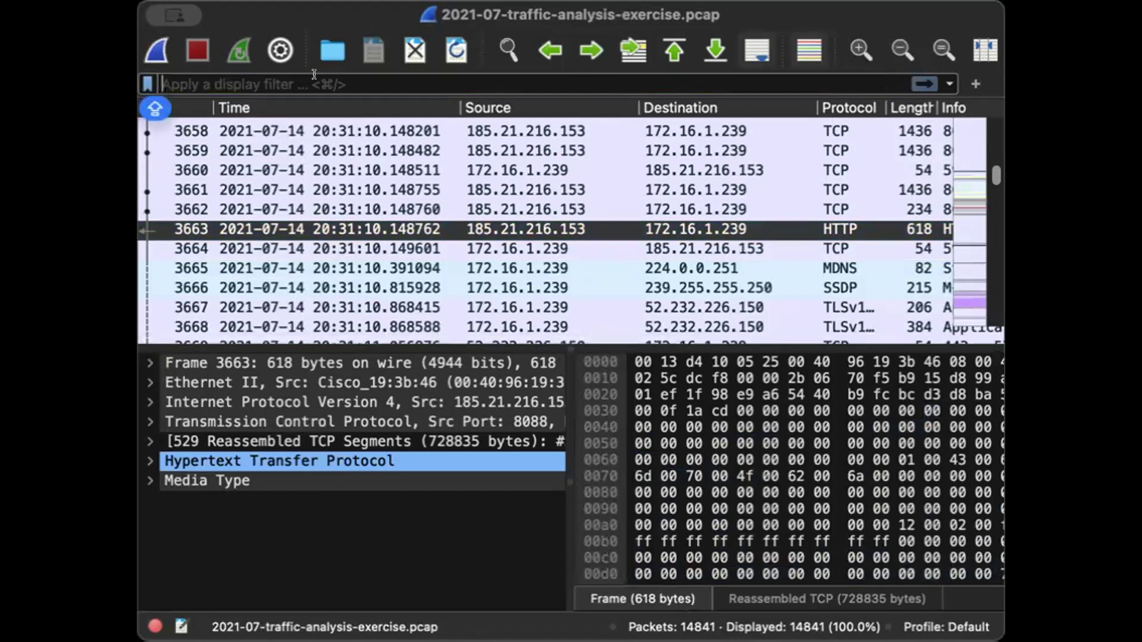
- Apply a dns display filter to the packet list
text(DNS)
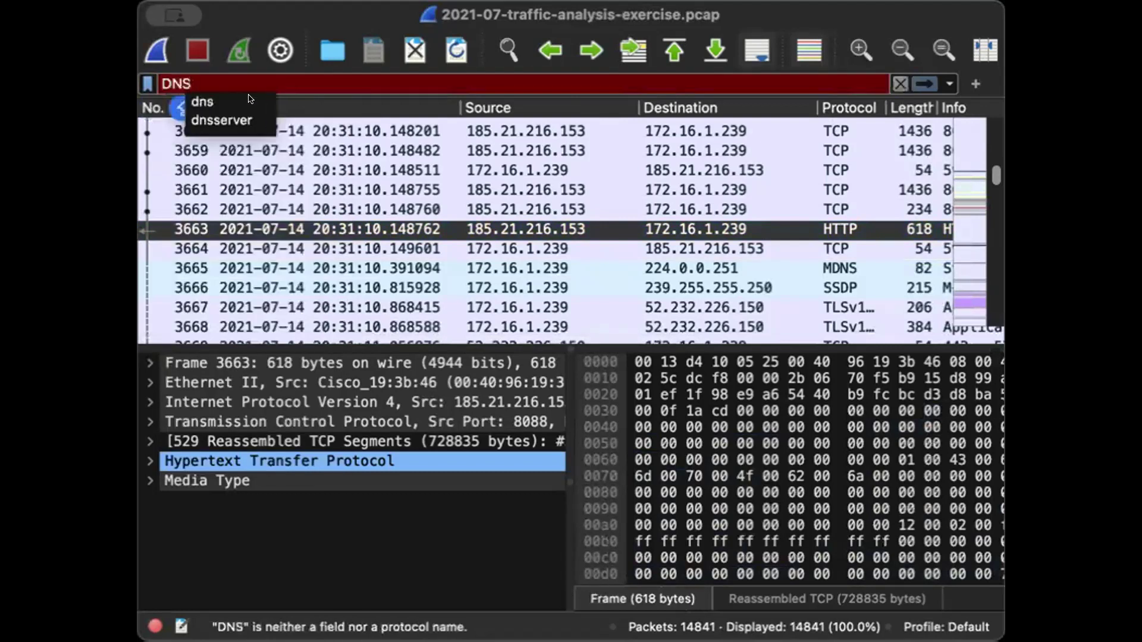
click(250, 100)
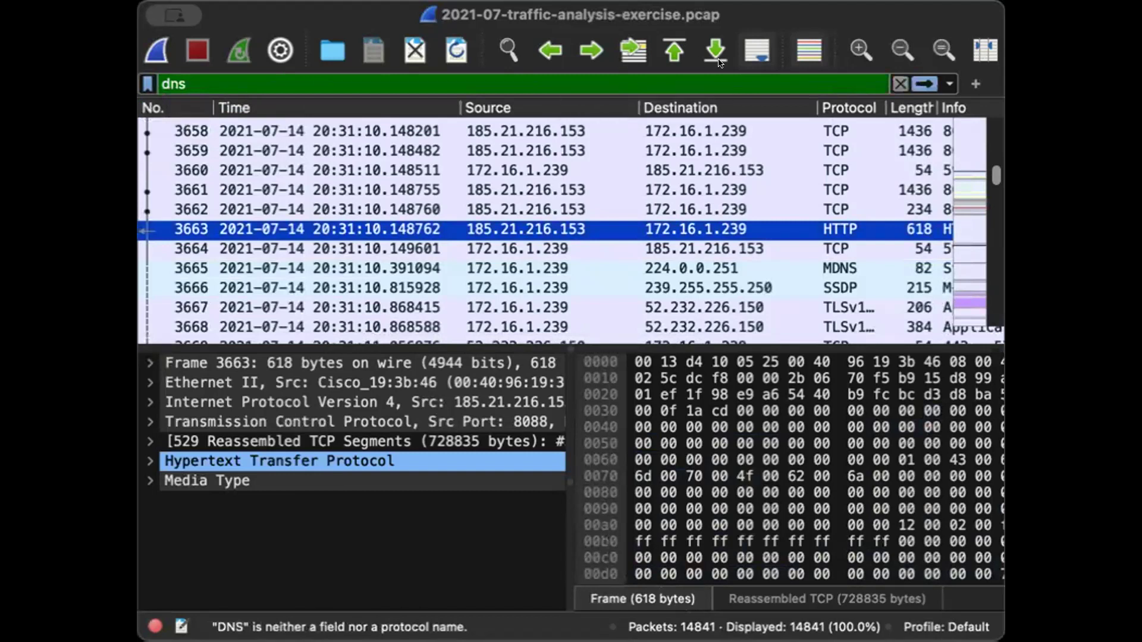
click(916, 81)
click(912, 78)
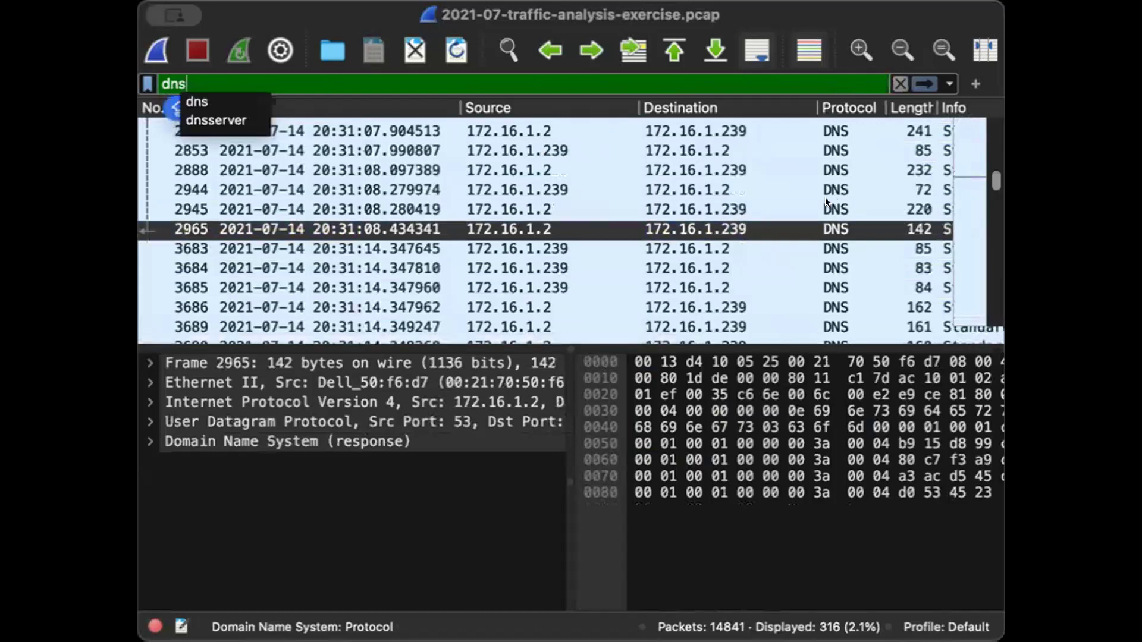
- Browse through the DNS packets in the filtered packet list
click(182, 96)
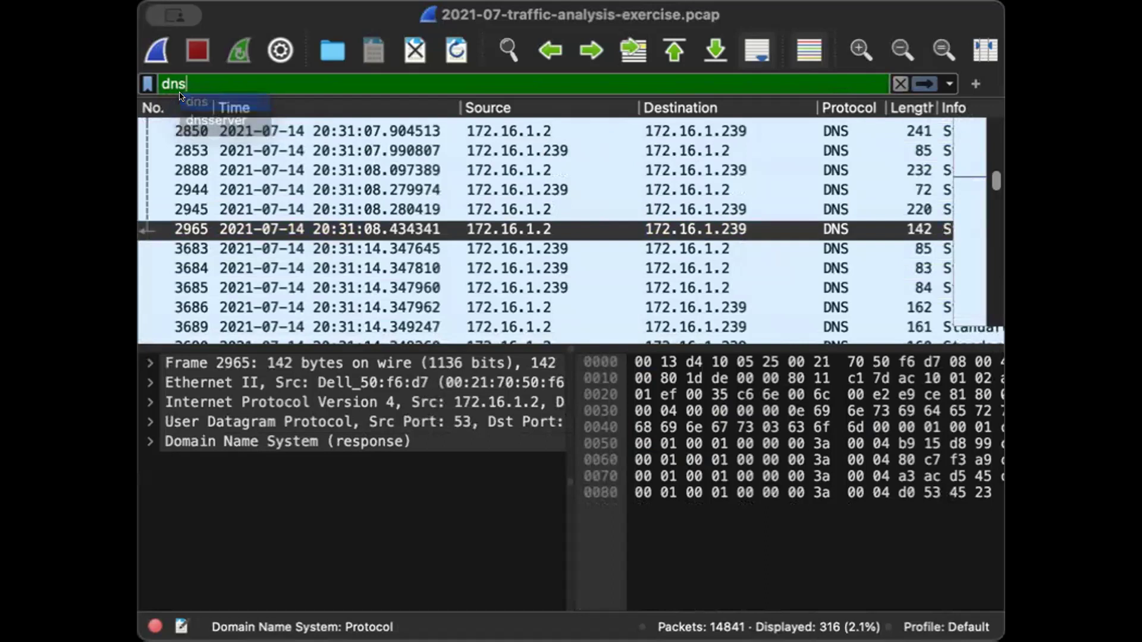
key(Caps_Lock)
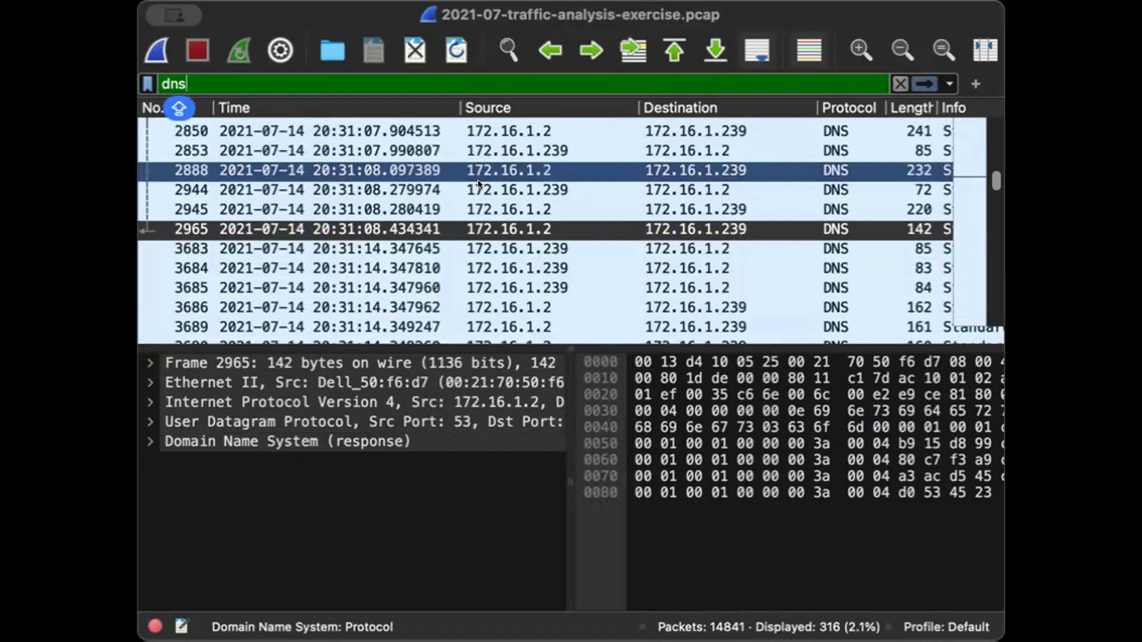
click(478, 182)
key(Up)
key(Up)
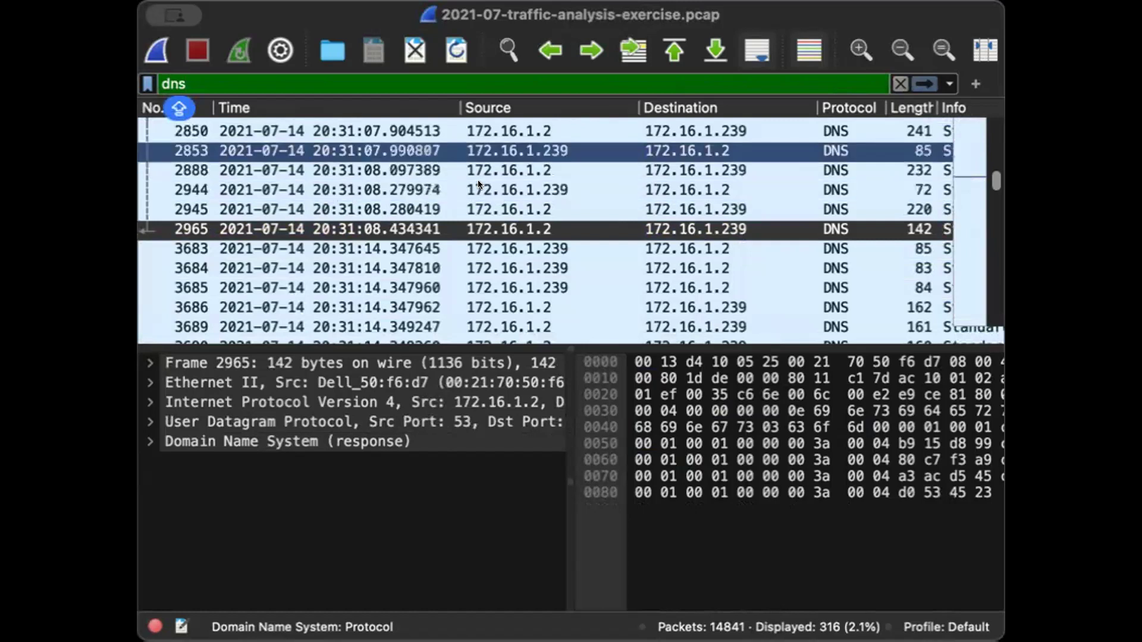
click(573, 163)
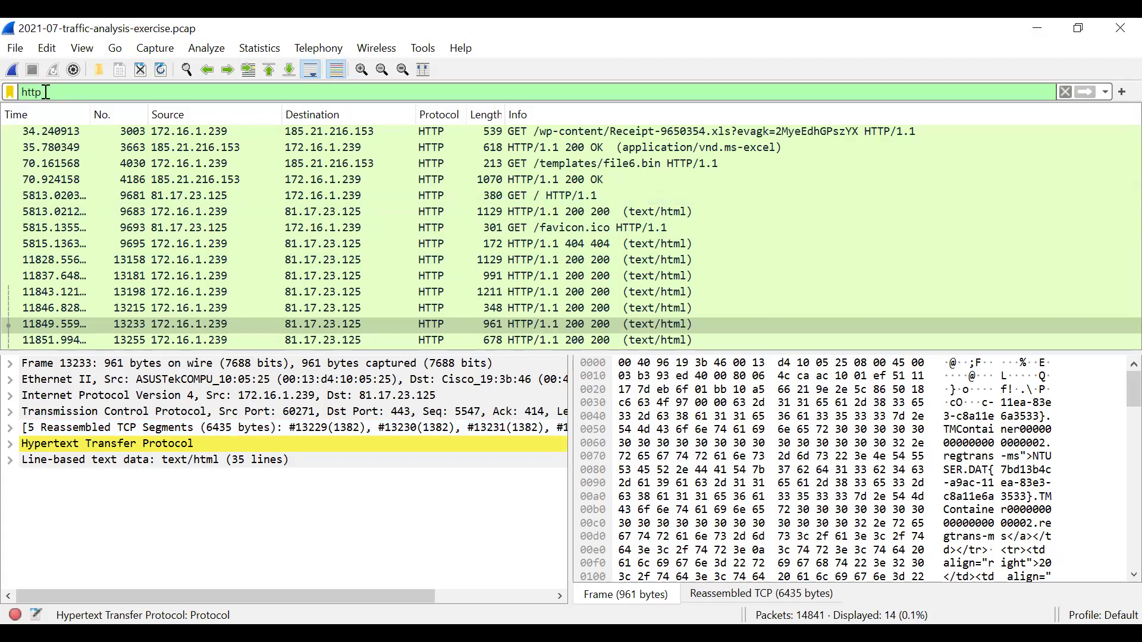
- Clear the display filter and reopen the 2021-07-traffic-analysis-exercise shortcut from the Security folder
key(BackSpace)
key(BackSpace)
key(BackSpace)
key(BackSpace)
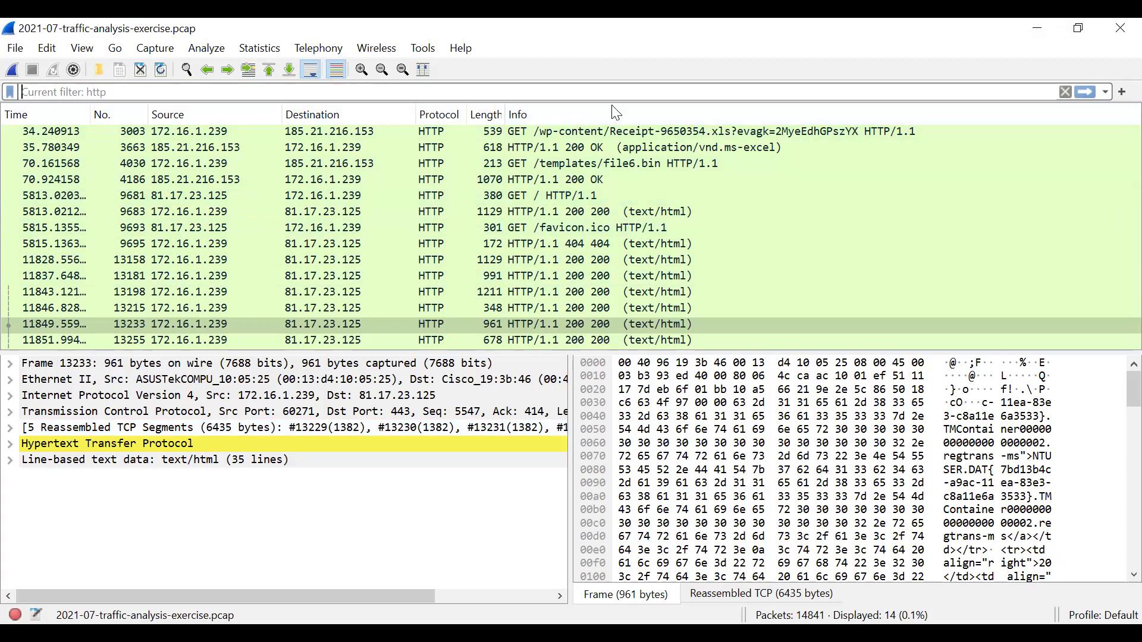
click(15, 54)
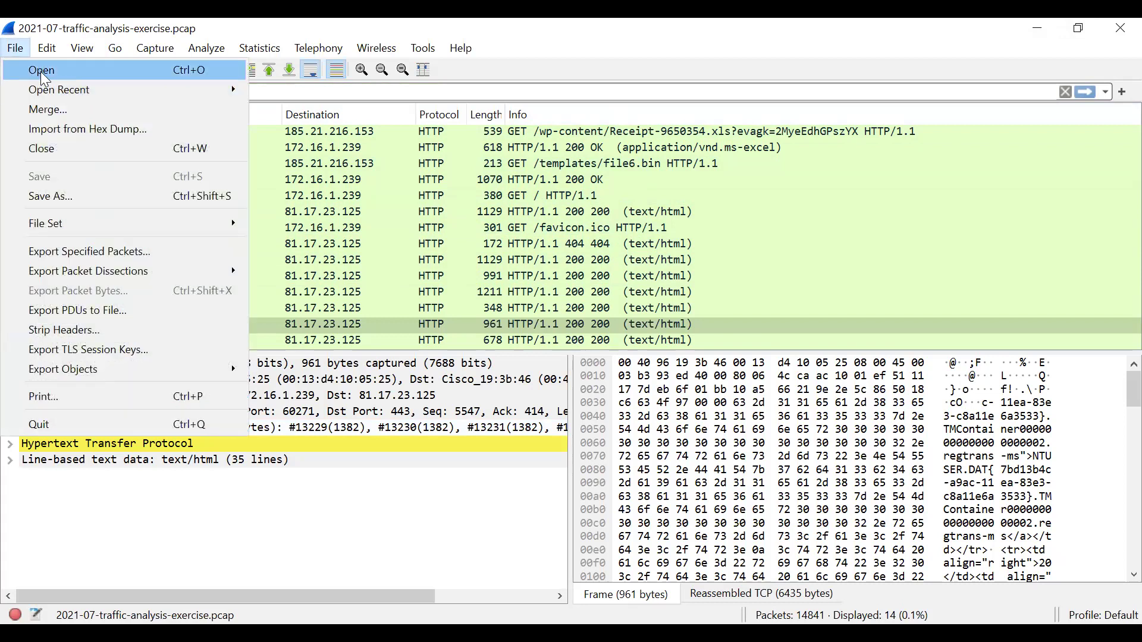
click(41, 74)
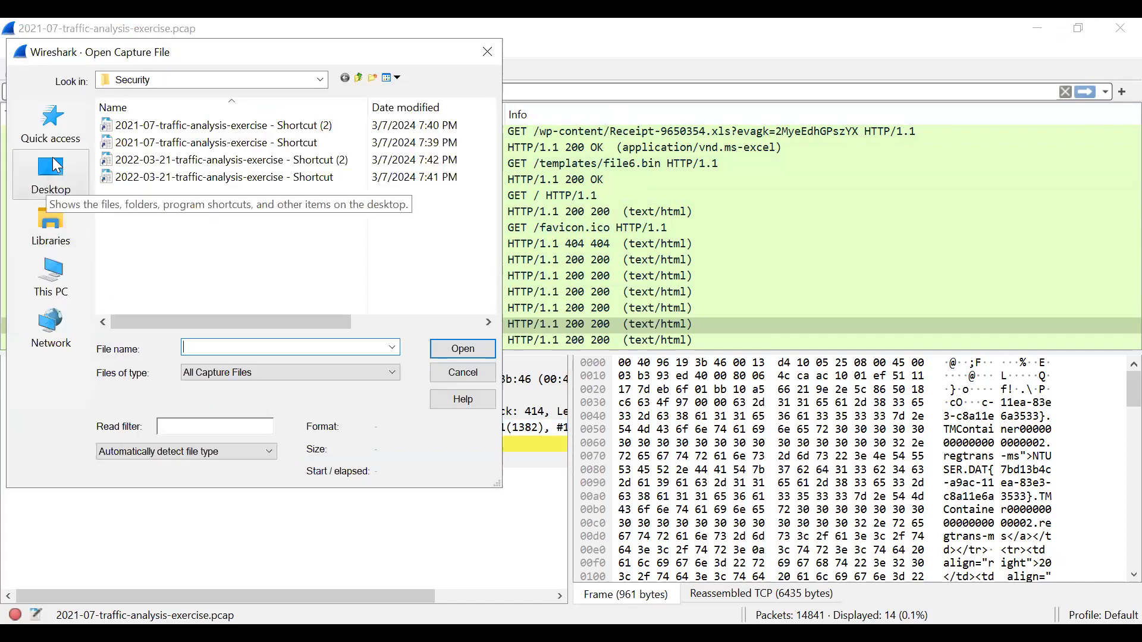
click(57, 168)
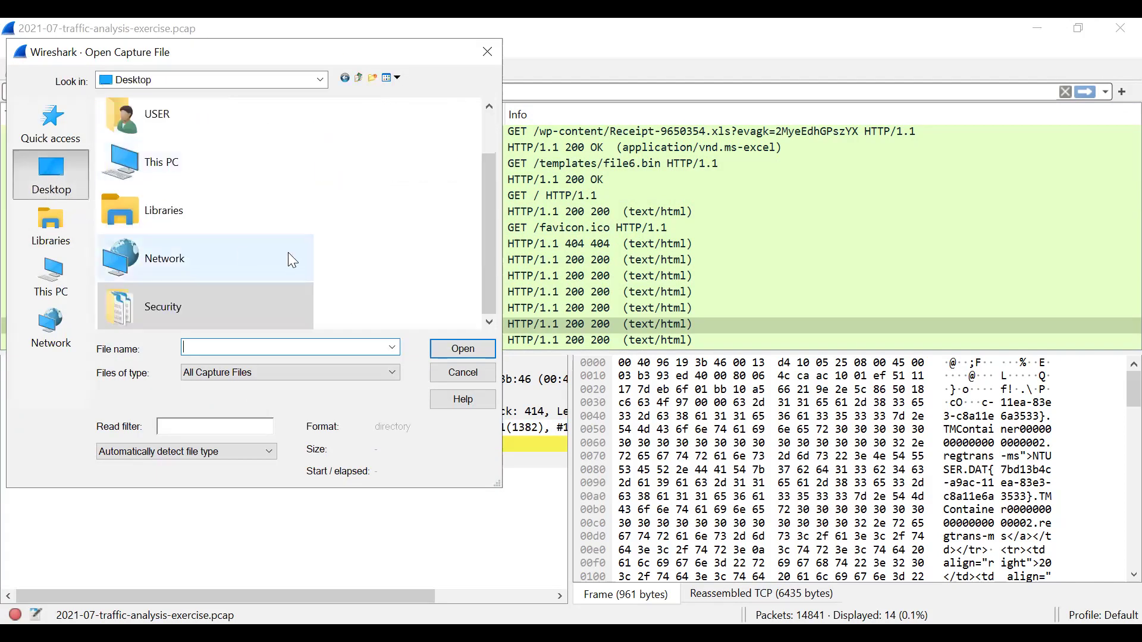
double_click(204, 304)
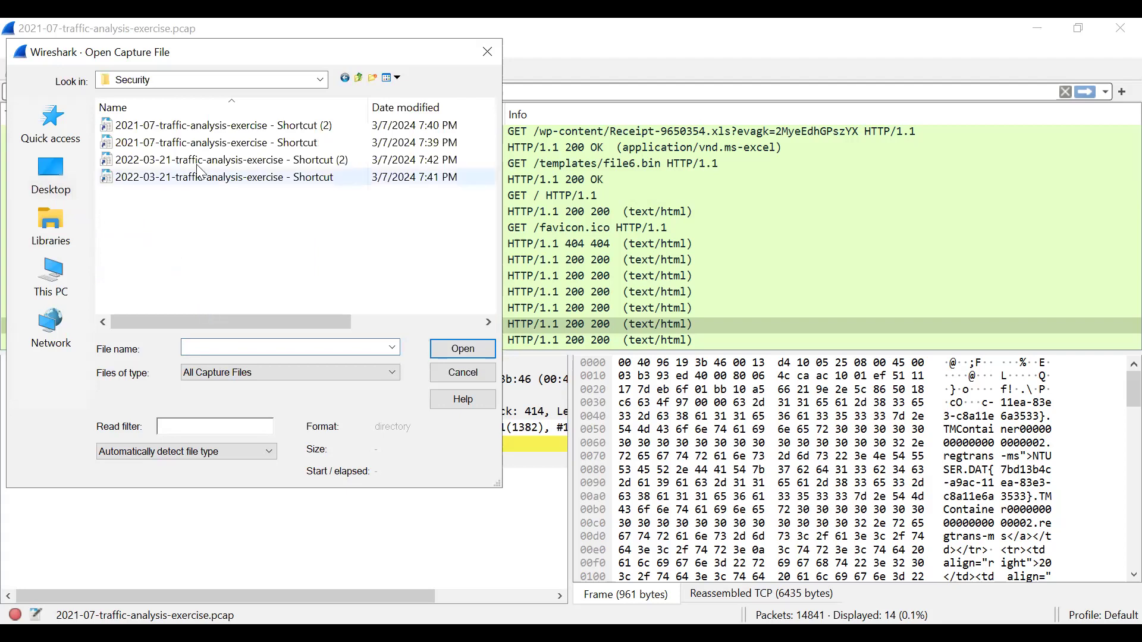
click(243, 143)
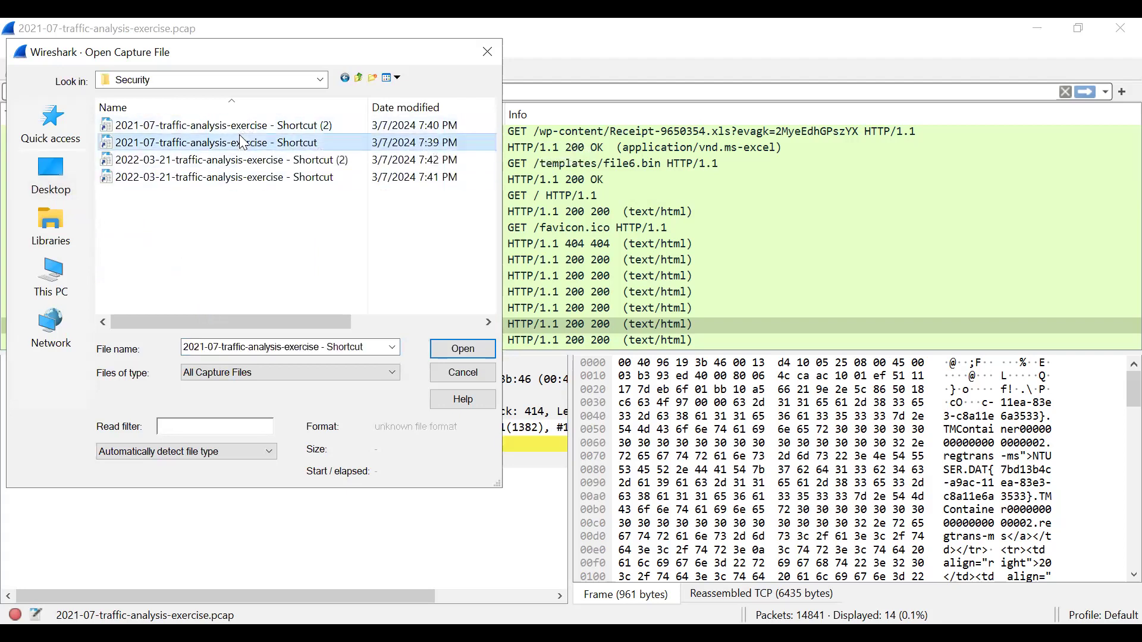
double_click(243, 142)
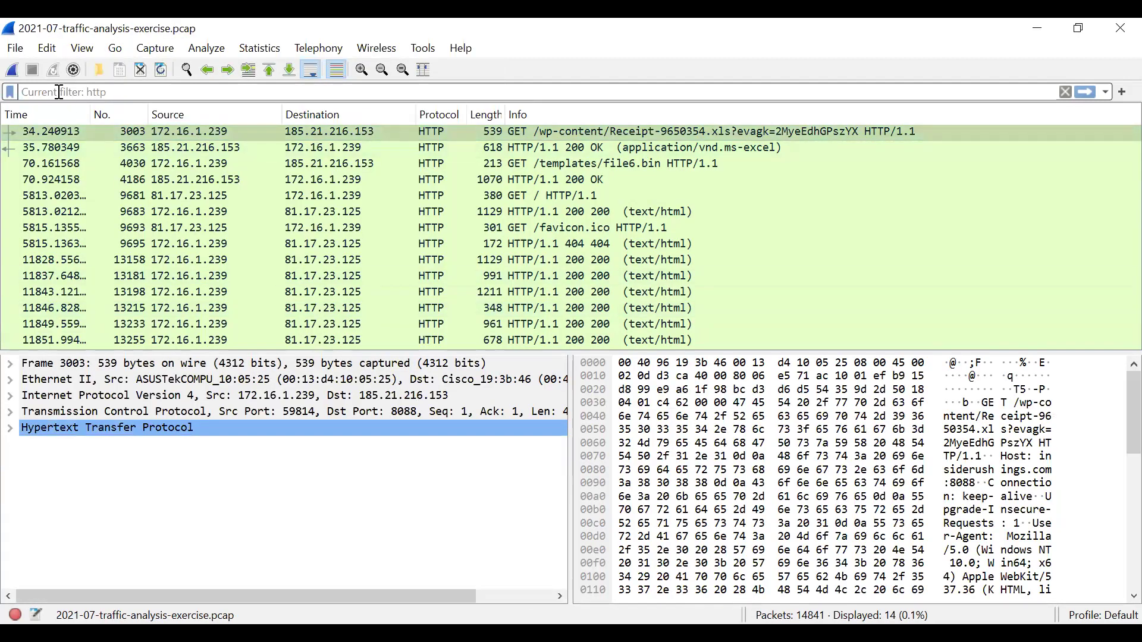
- Apply an http display filter to the packet list
text(hh)
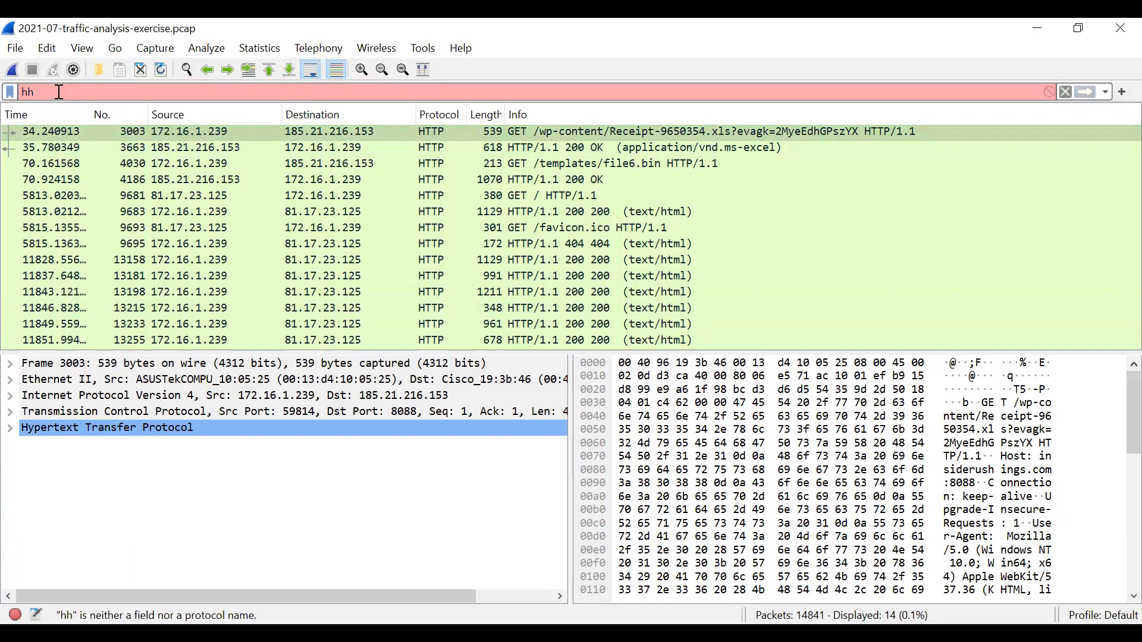
key(BackSpace)
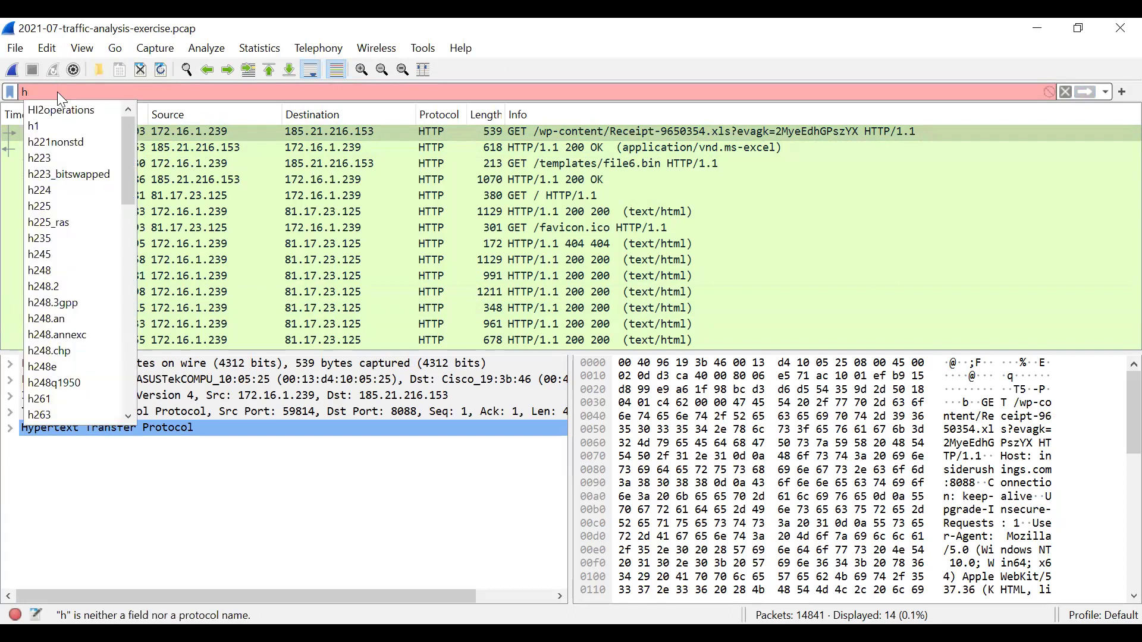
text(ttp)
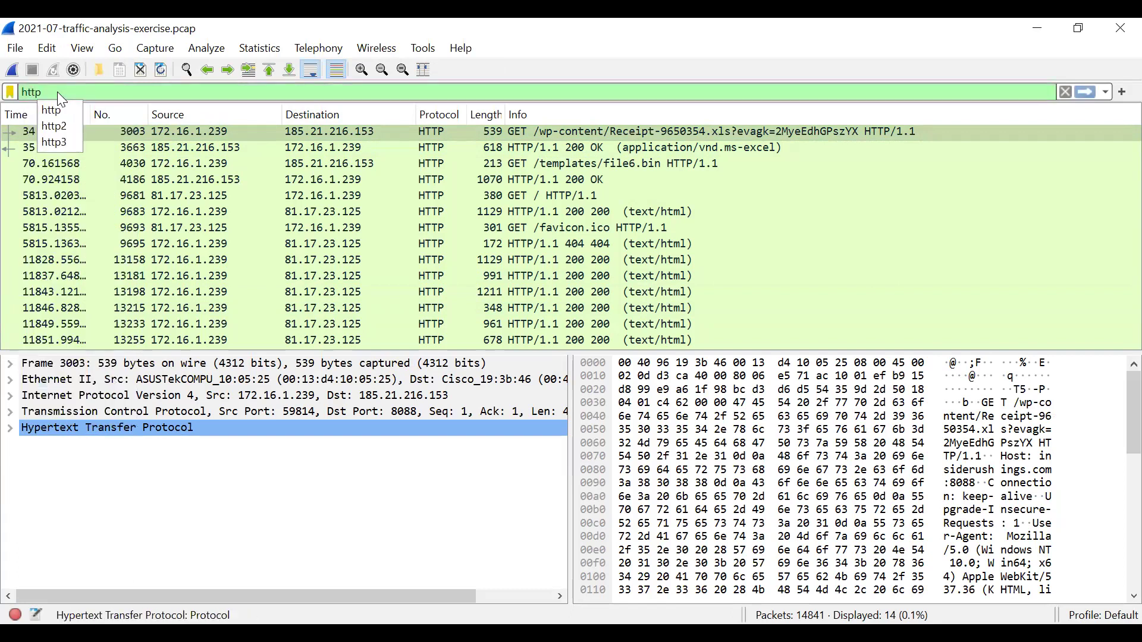
key(Return)
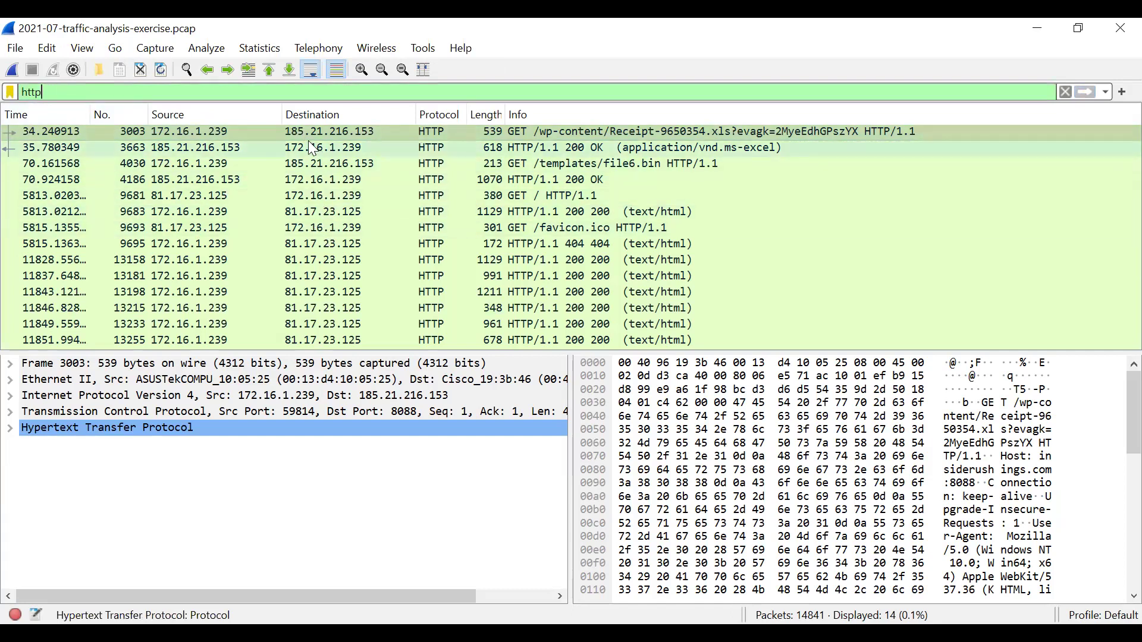
- Follow the TCP stream of the first HTTP packet, number 3003
right_click(214, 128)
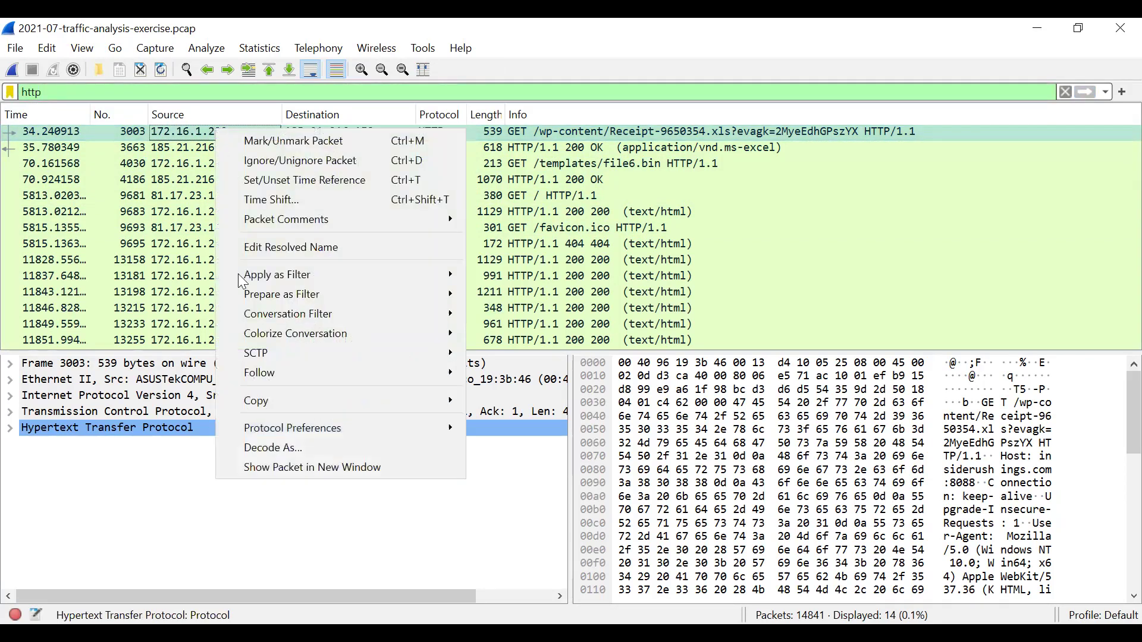
mouse_move(307, 371)
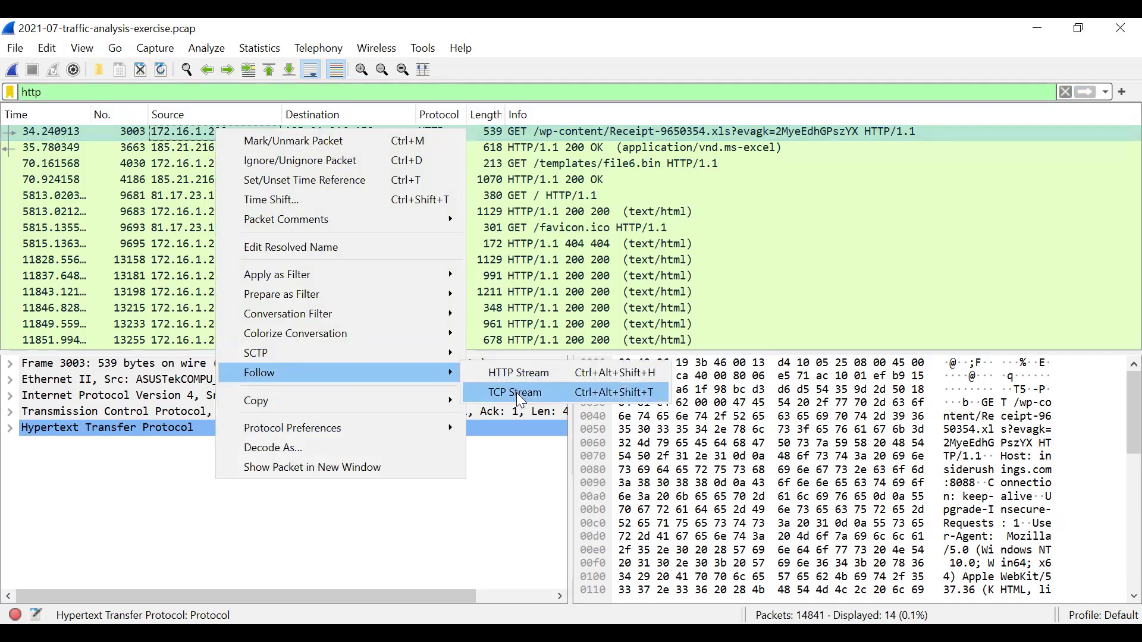
click(519, 393)
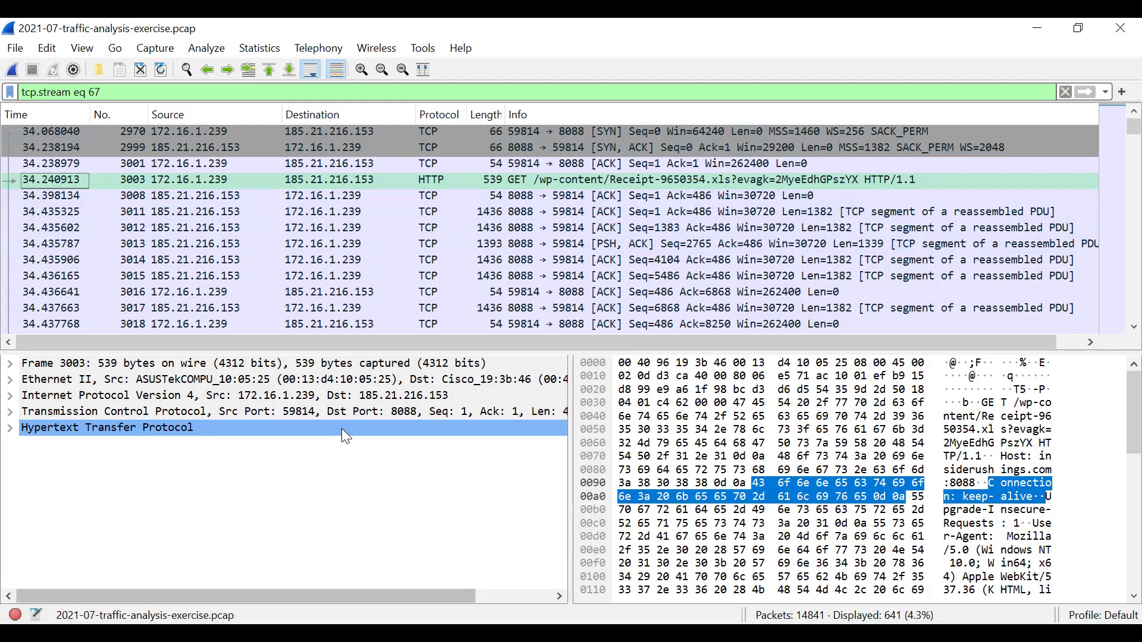
- Replace the stream filter with an http display filter
click(118, 90)
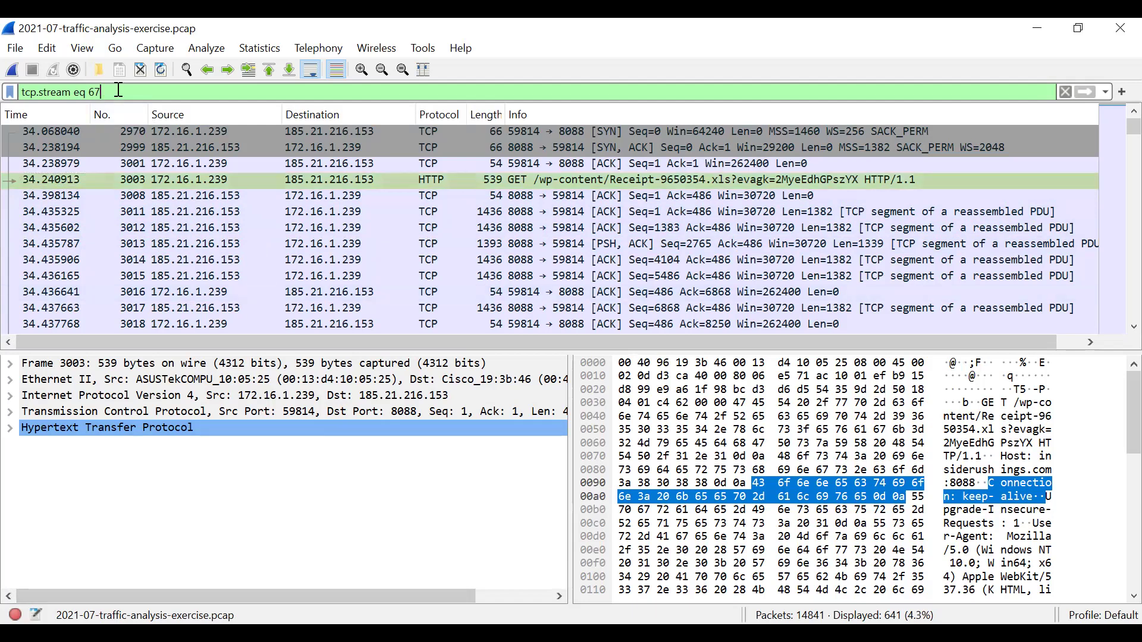
key(ctrl+a)
key(BackSpace)
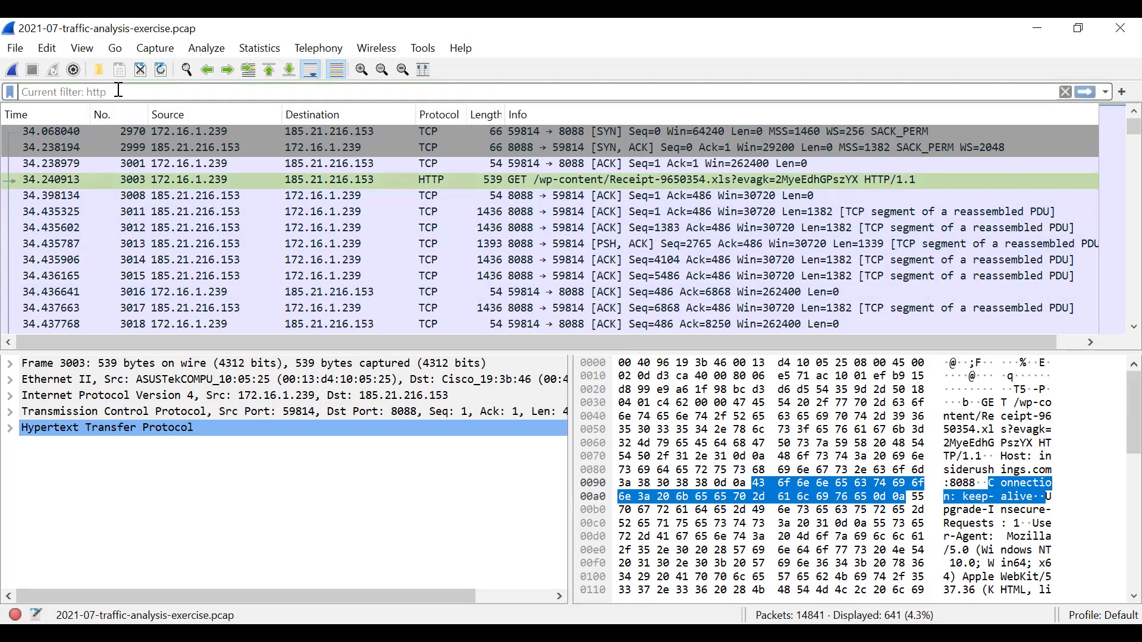
text(h)
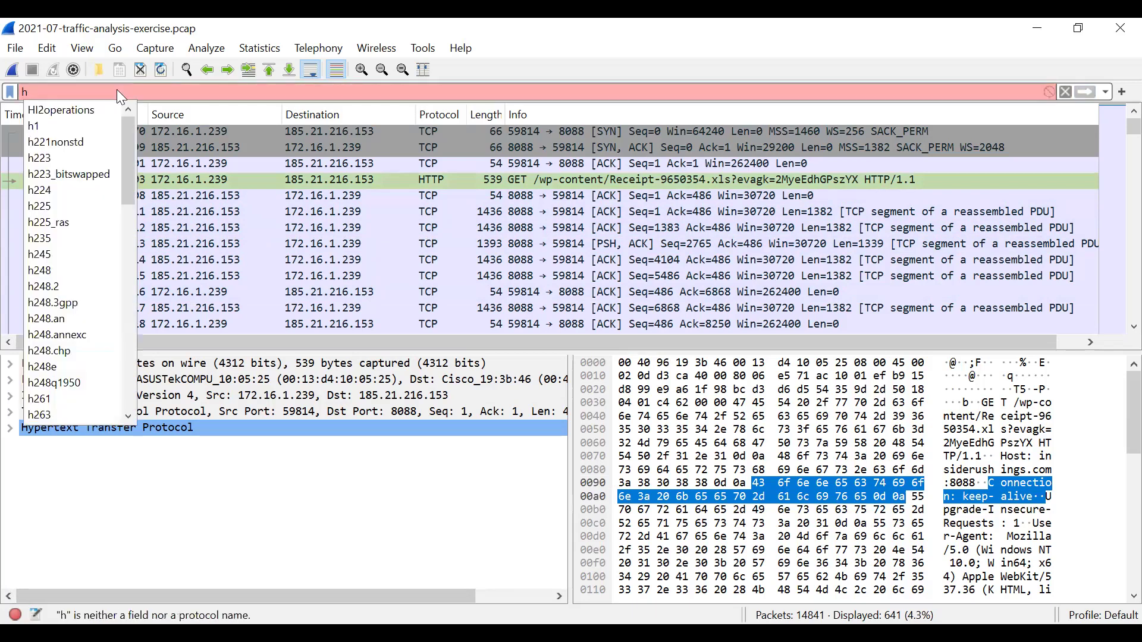
text(ttp)
key(Return)
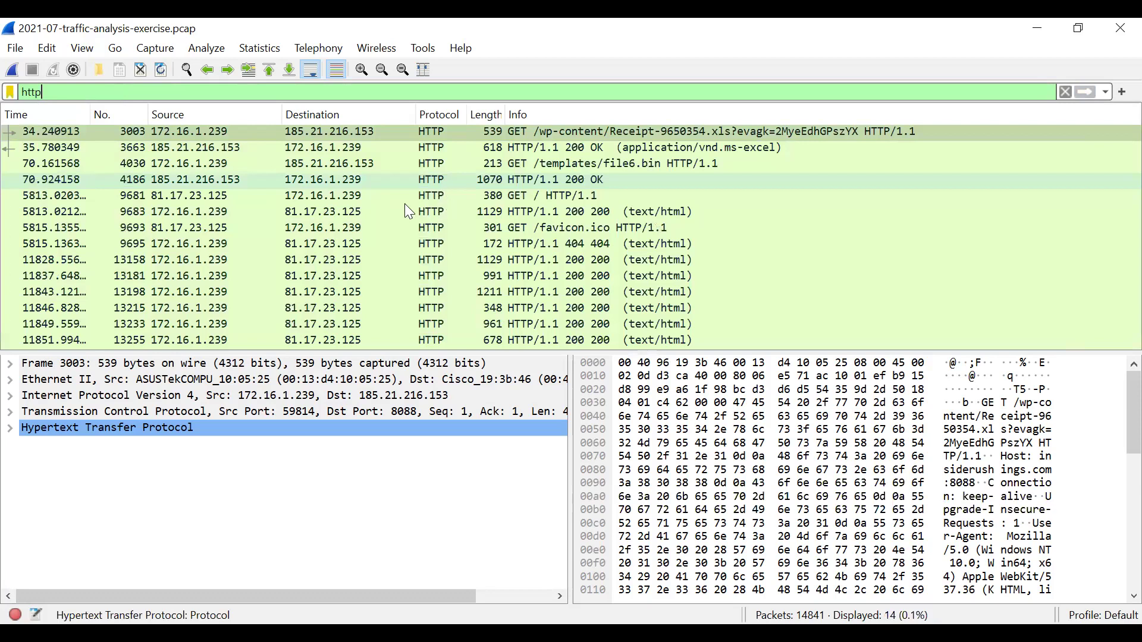
- Follow the TCP stream of the GET / request, packet 9681
right_click(200, 197)
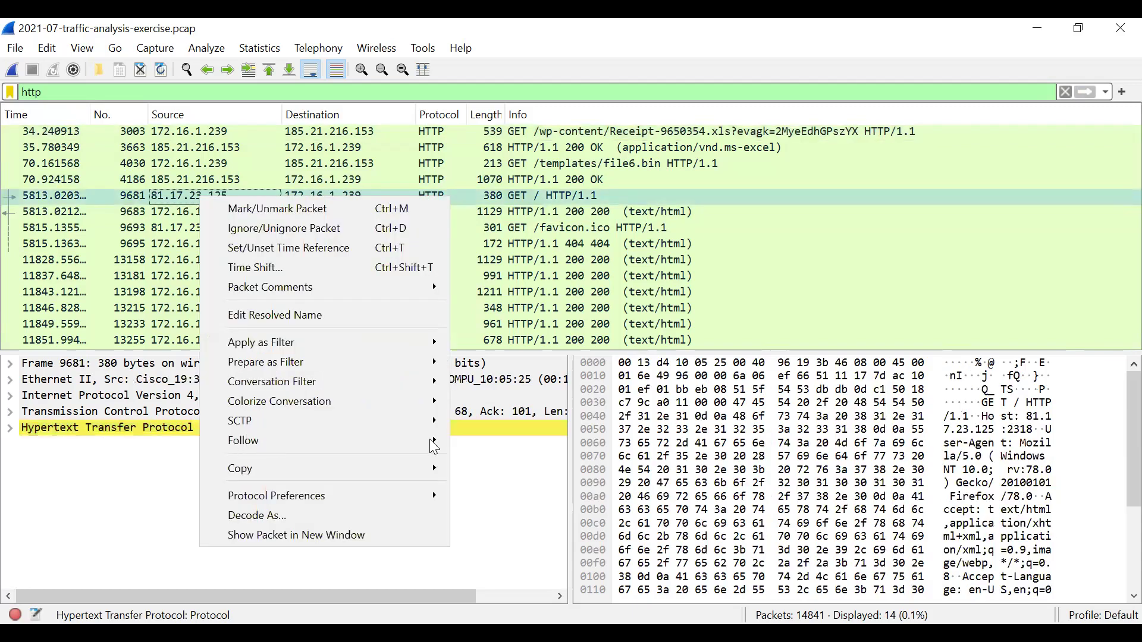
mouse_move(512, 469)
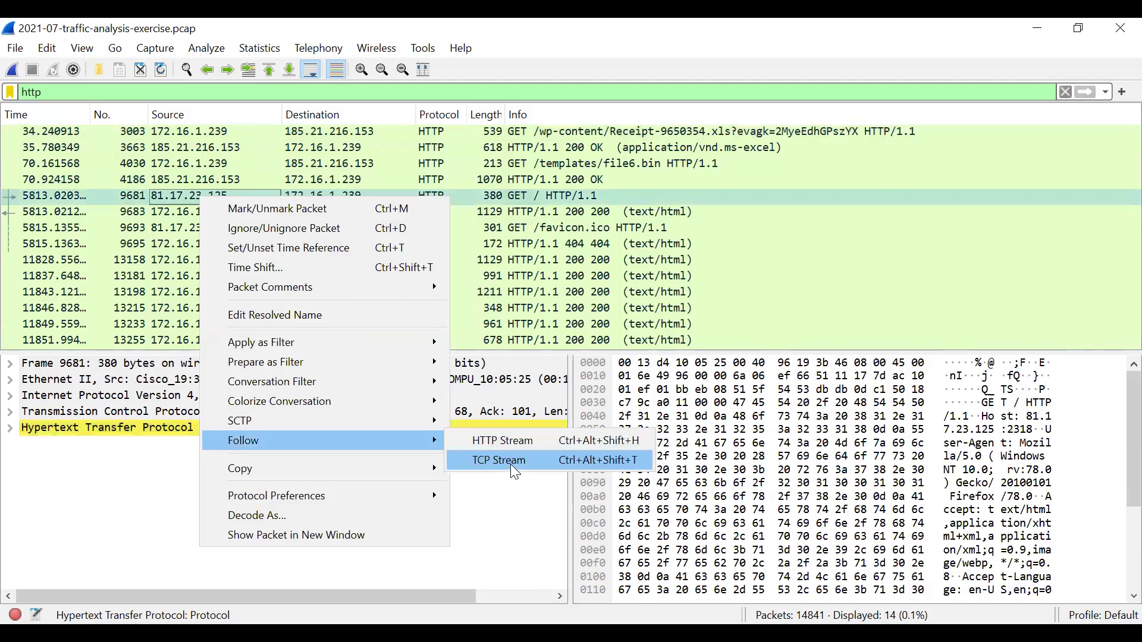
click(515, 472)
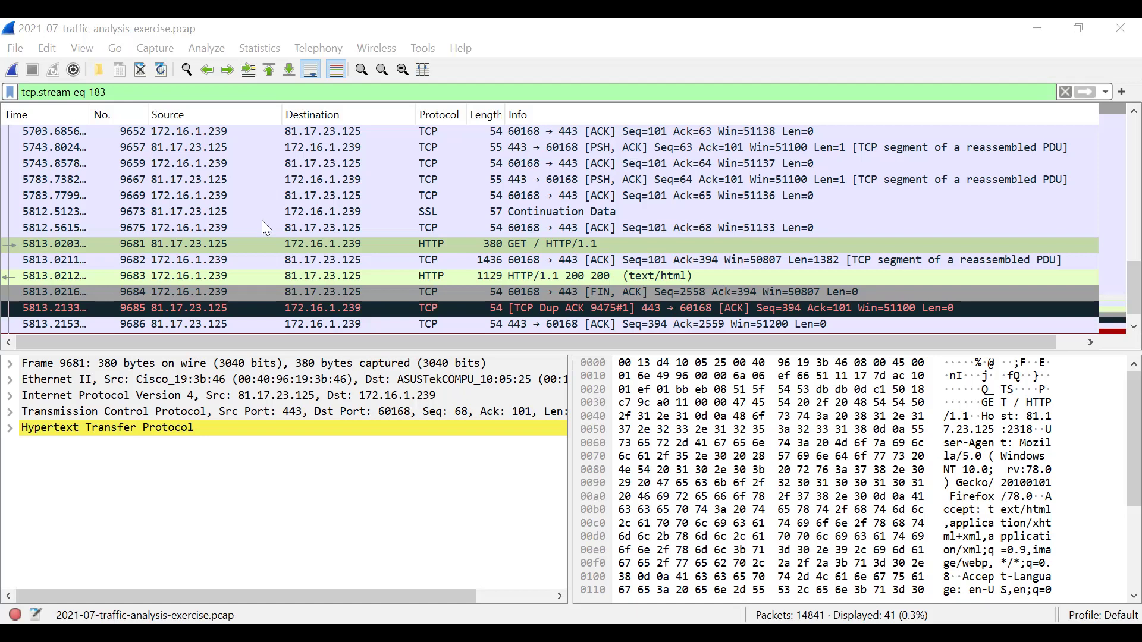
- Replace the tcp.stream filter with http again to list the HTTP packets
double_click(108, 92)
triple_click(108, 91)
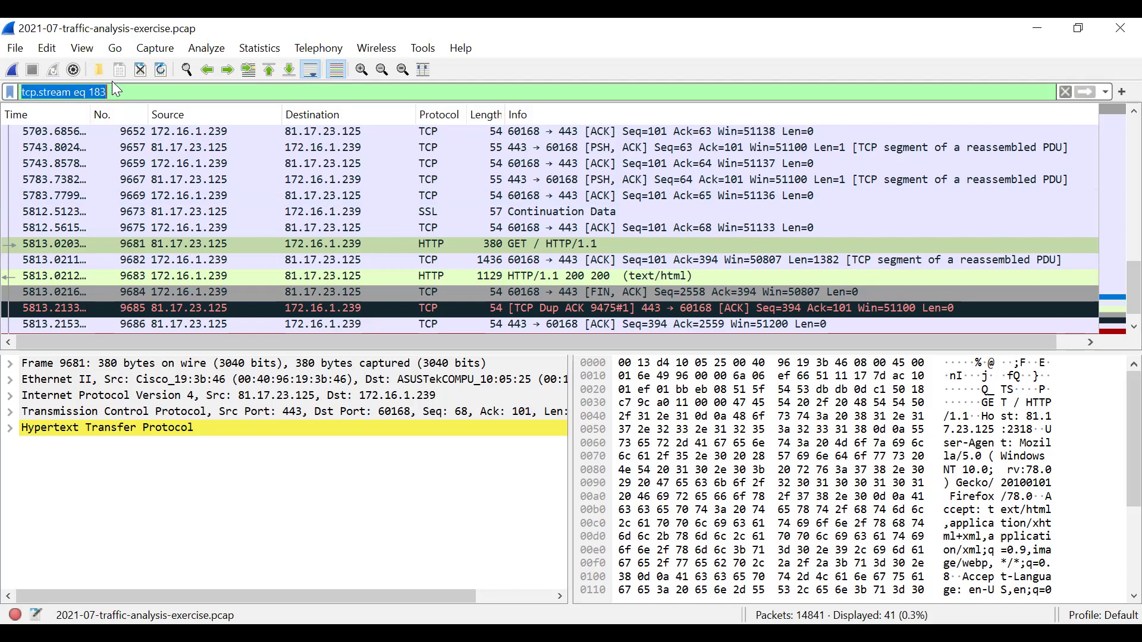
text(http)
key(Return)
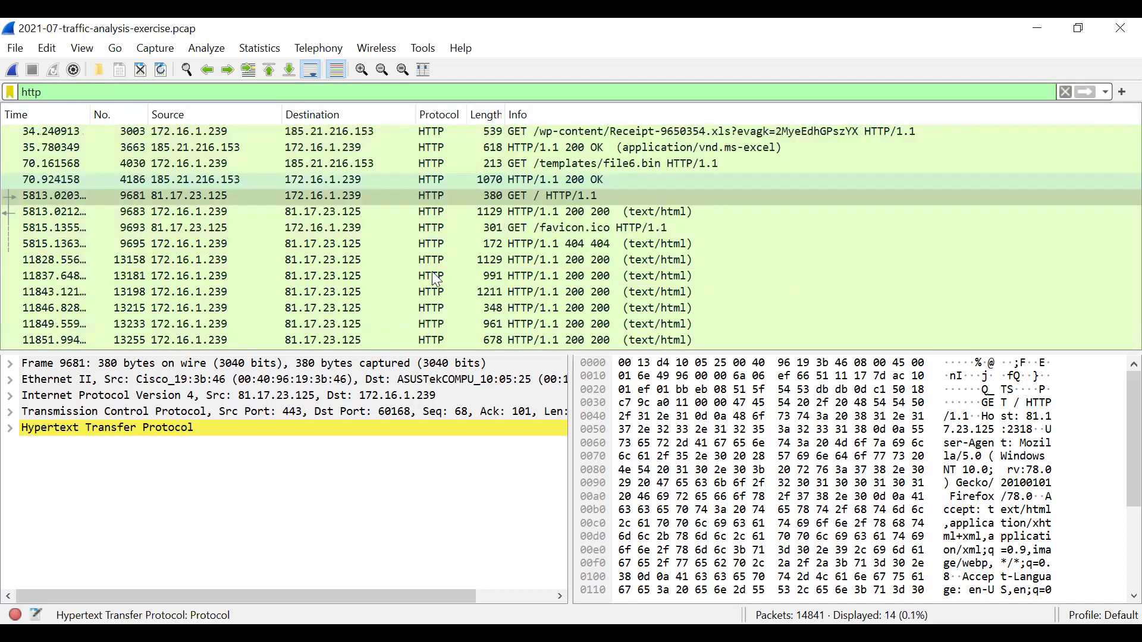
- Follow the TCP stream of HTTP response packet 4186
click(501, 193)
right_click(214, 177)
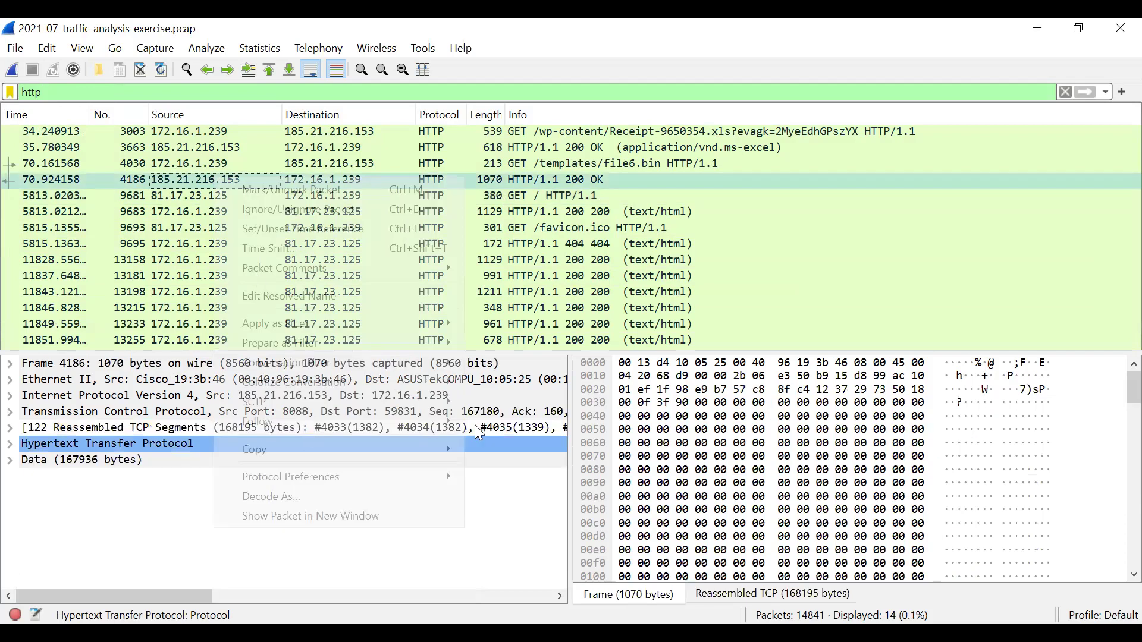
mouse_move(336, 422)
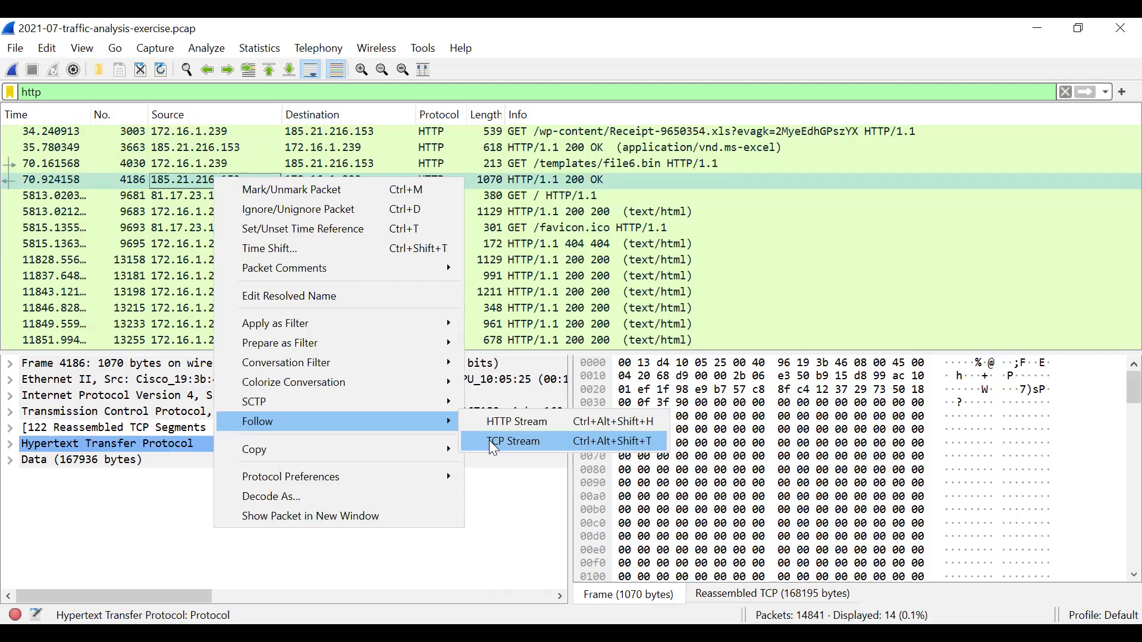
click(491, 443)
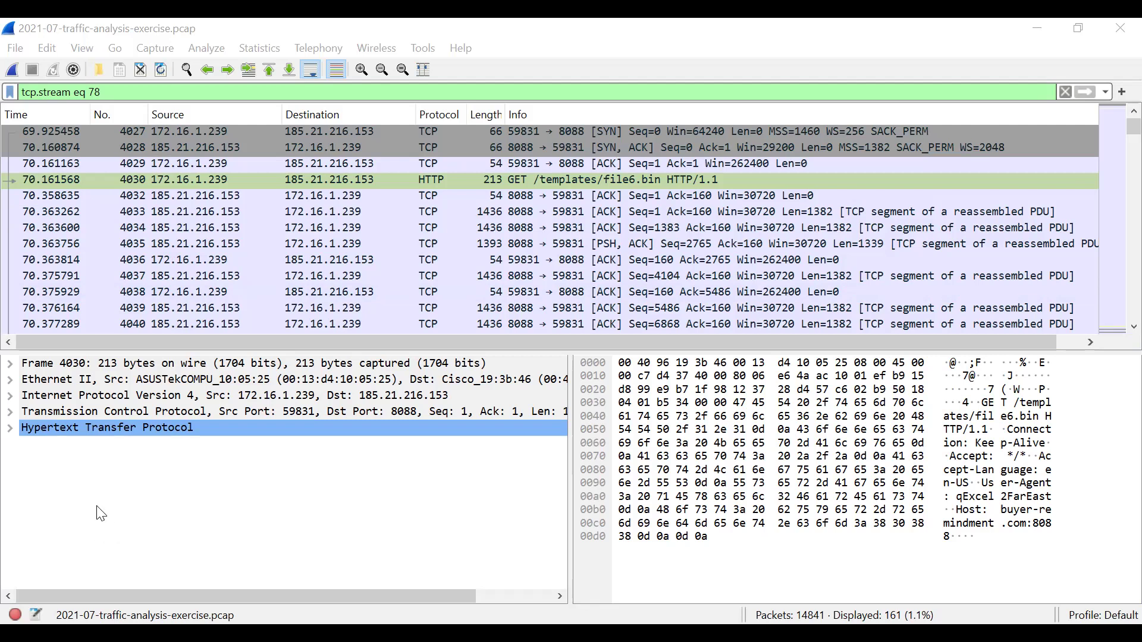
click(376, 468)
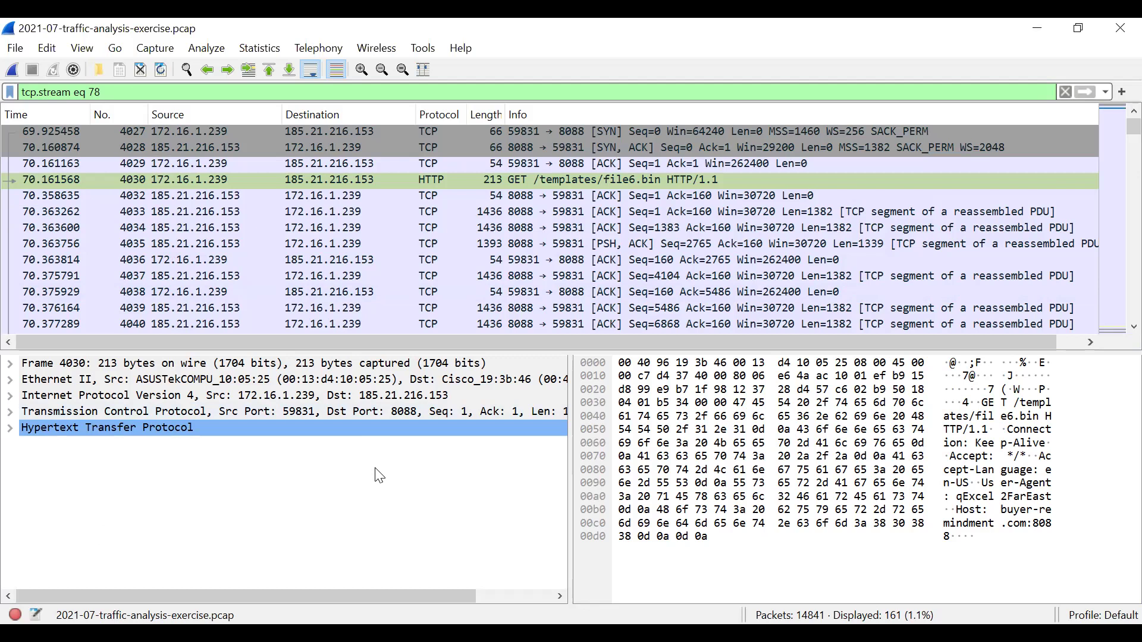
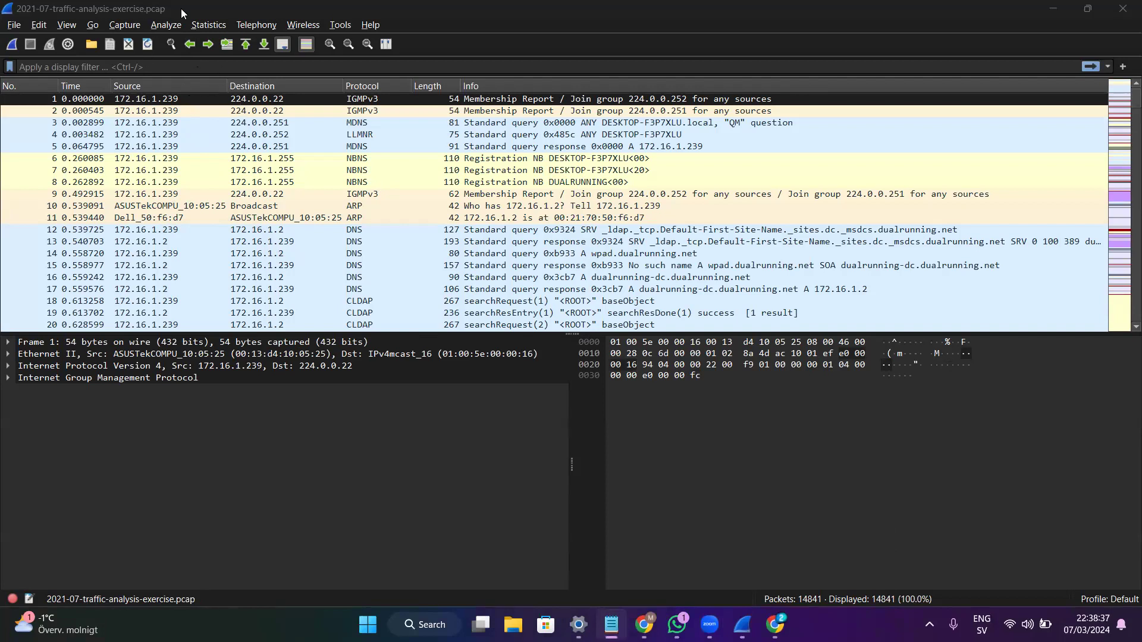
- Close Wireshark and relaunch it as administrator
click(1121, 7)
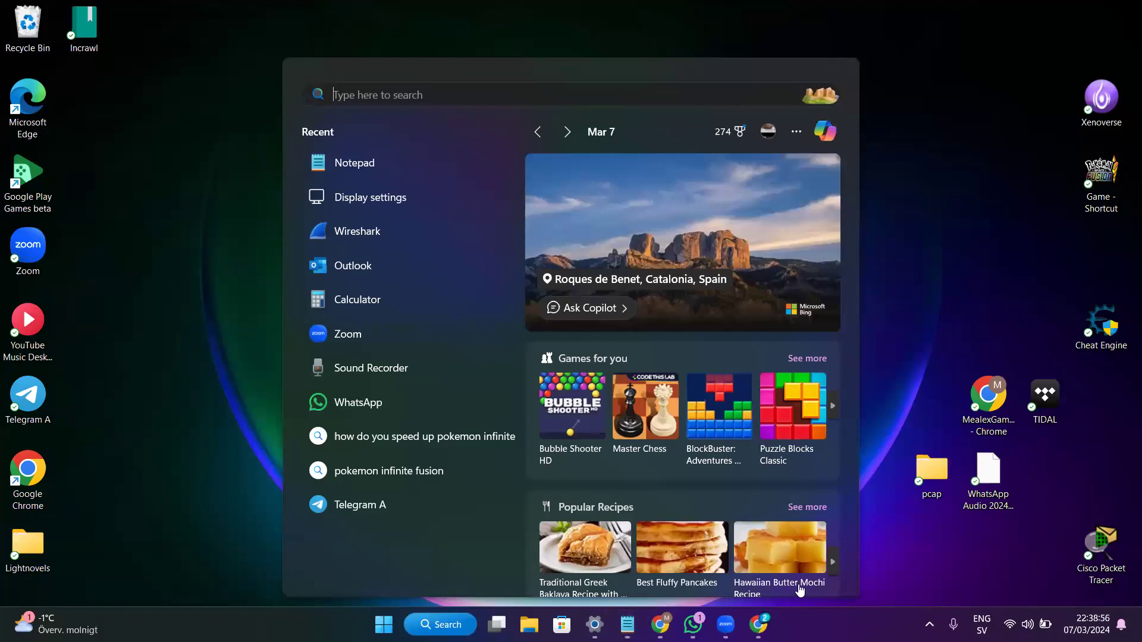
mouse_move(659, 625)
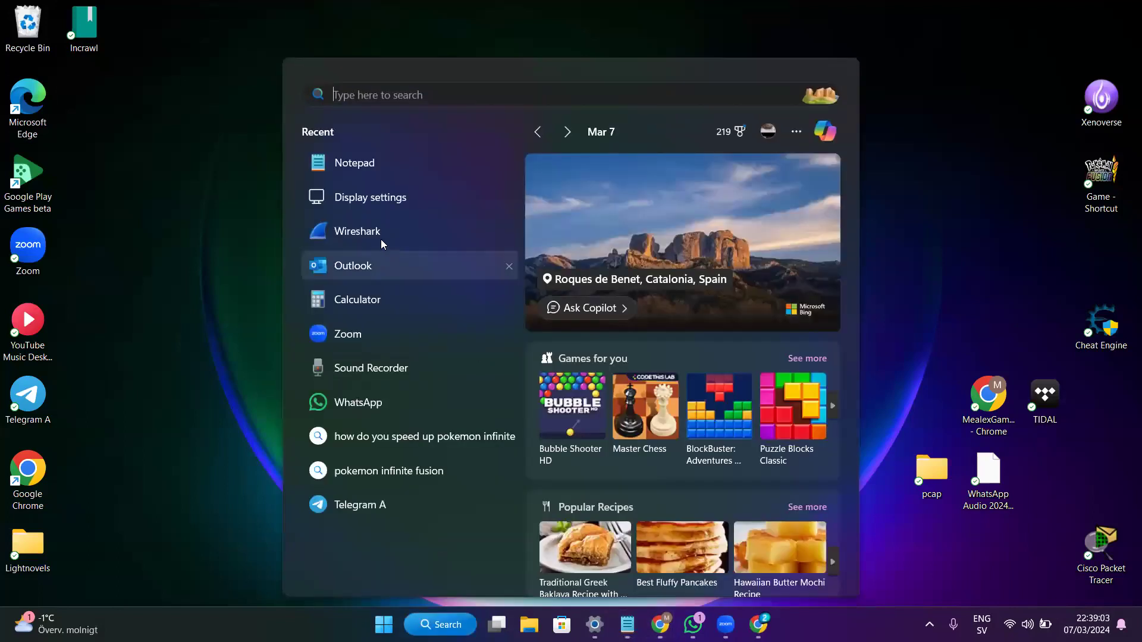
right_click(384, 241)
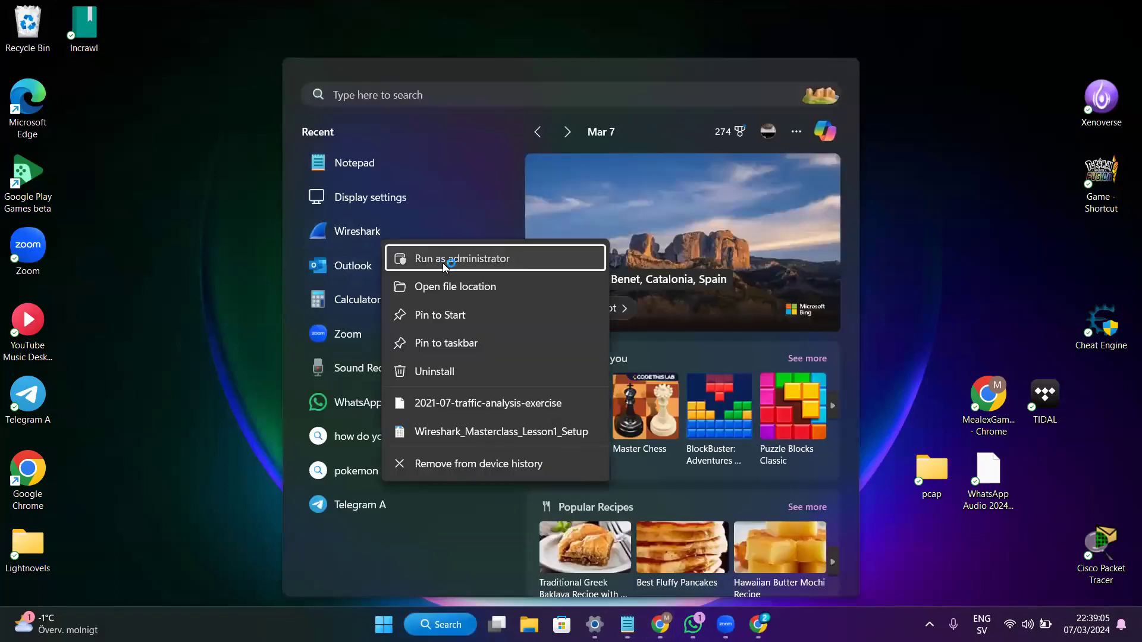
click(443, 264)
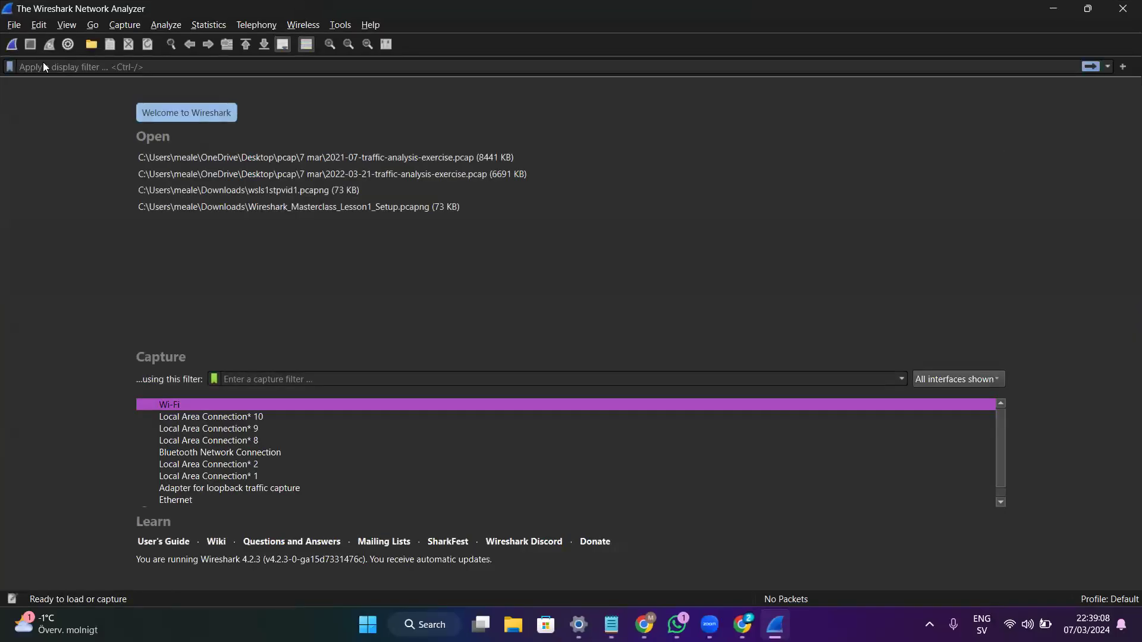
- Open the 2021-07-traffic-analysis-exercise.pcap capture file
key(alt+f)
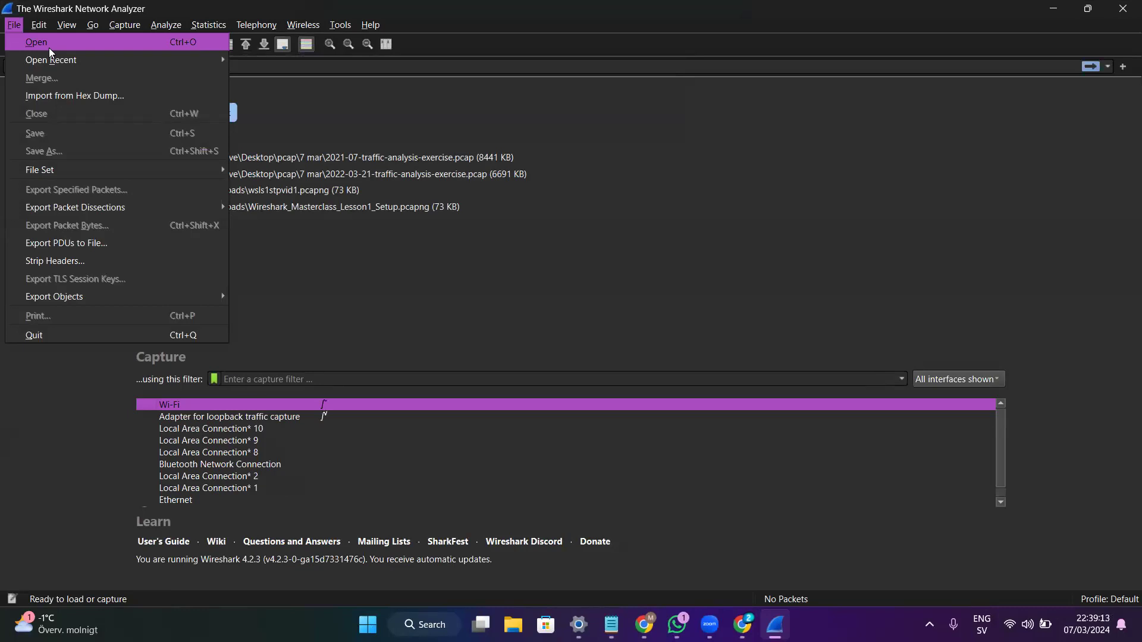
click(49, 48)
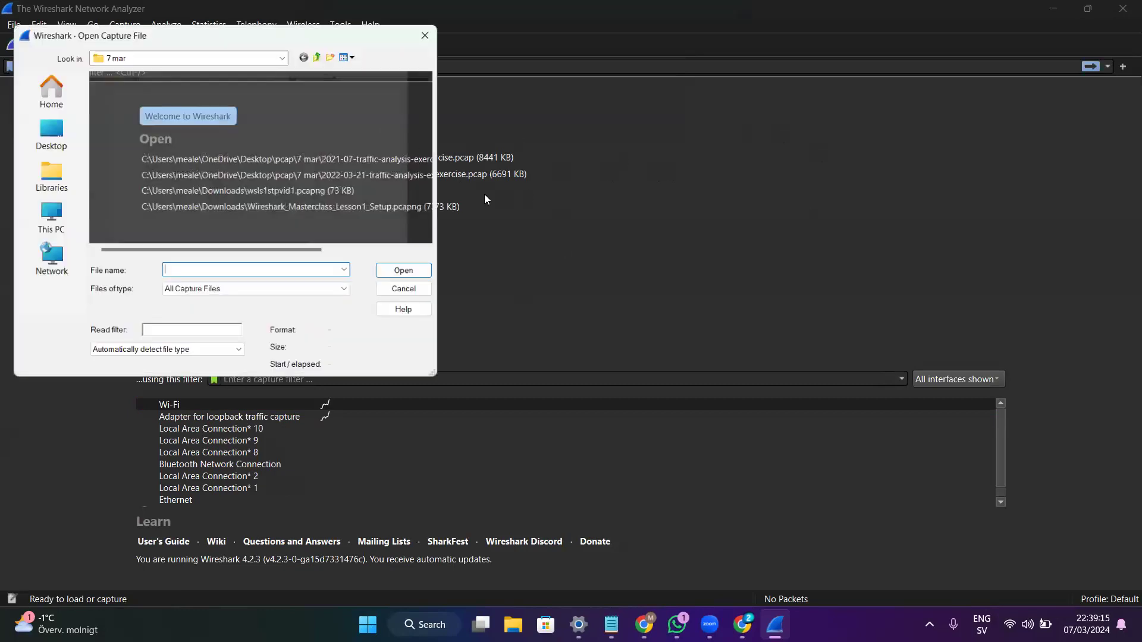
double_click(264, 189)
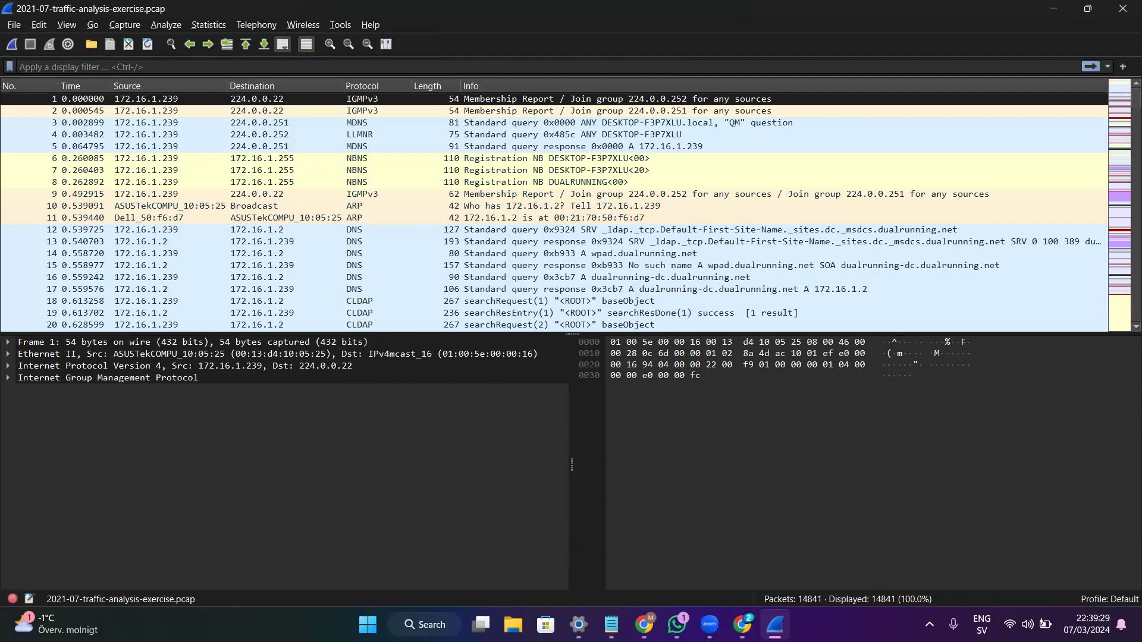
- Sort the packets by source and apply a dns display filter to review the DNS traffic
click(129, 89)
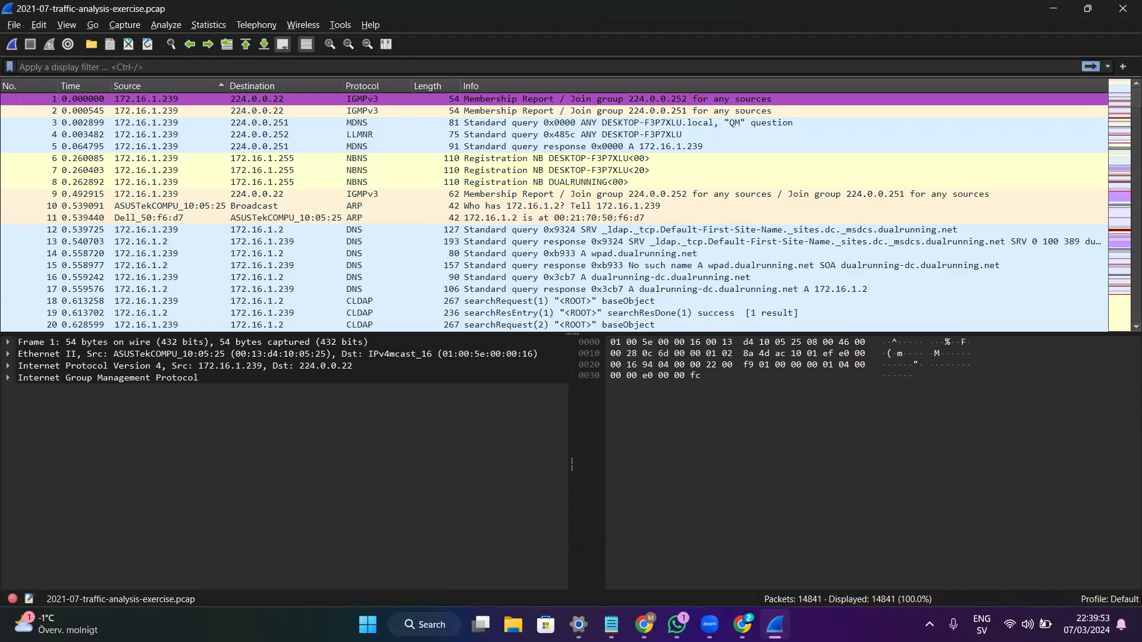
click(131, 67)
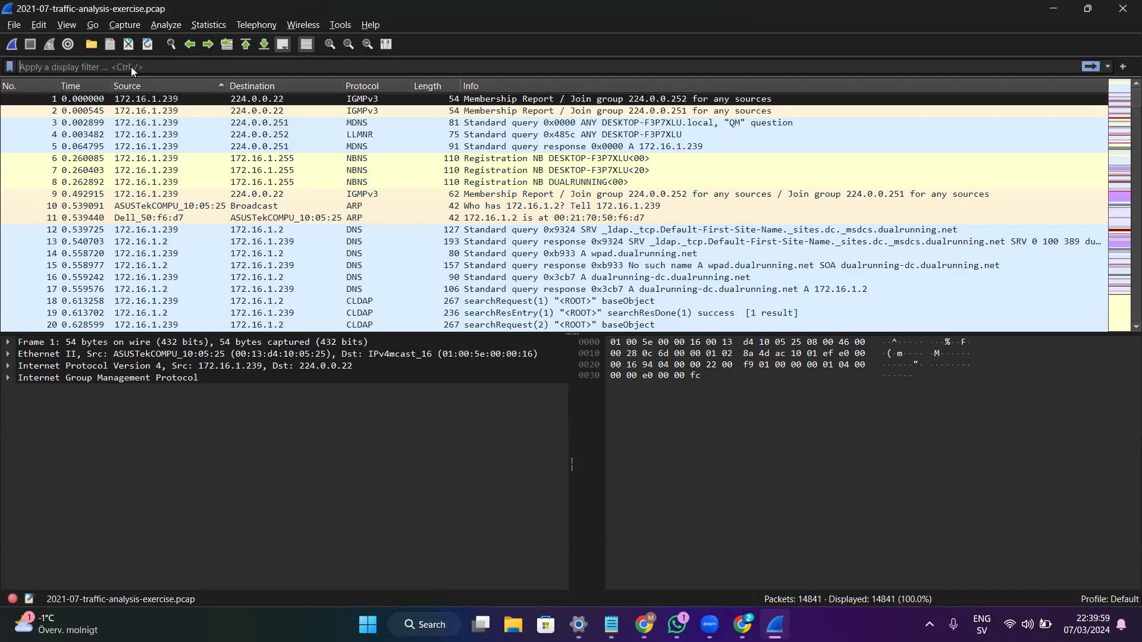
text(dns)
key(Return)
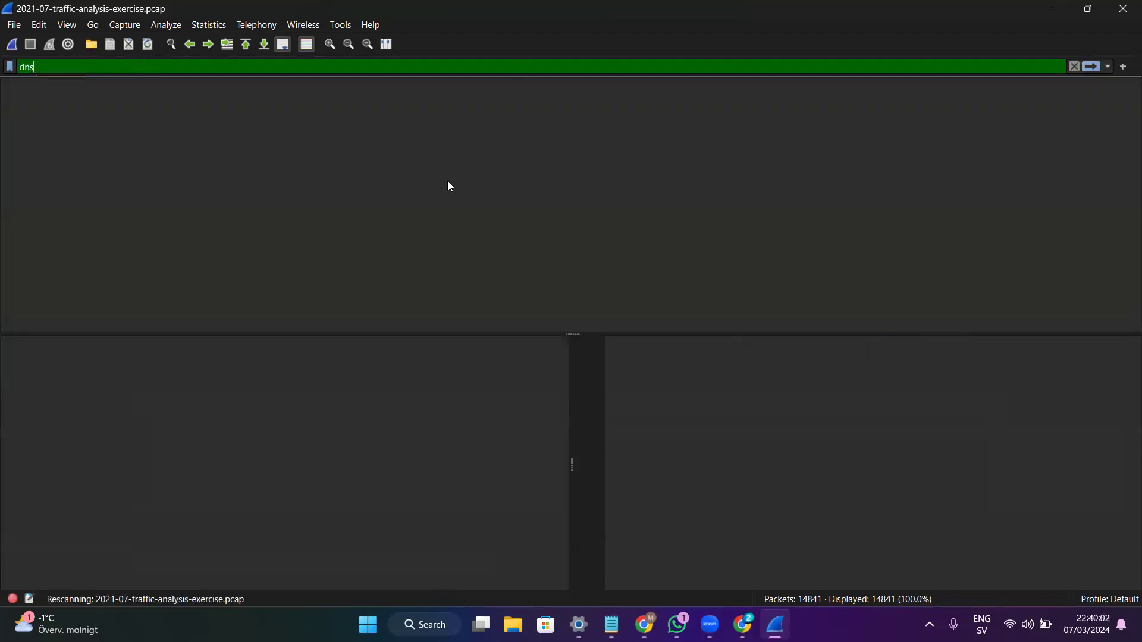
scroll(405, 156, up, 1)
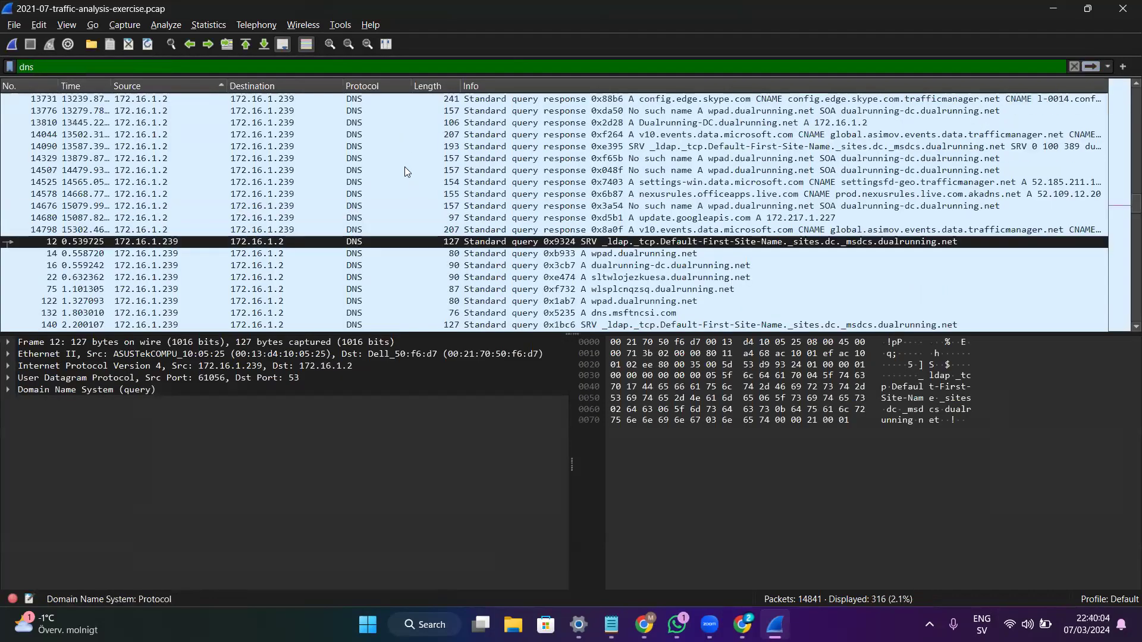
scroll(406, 172, up, 5)
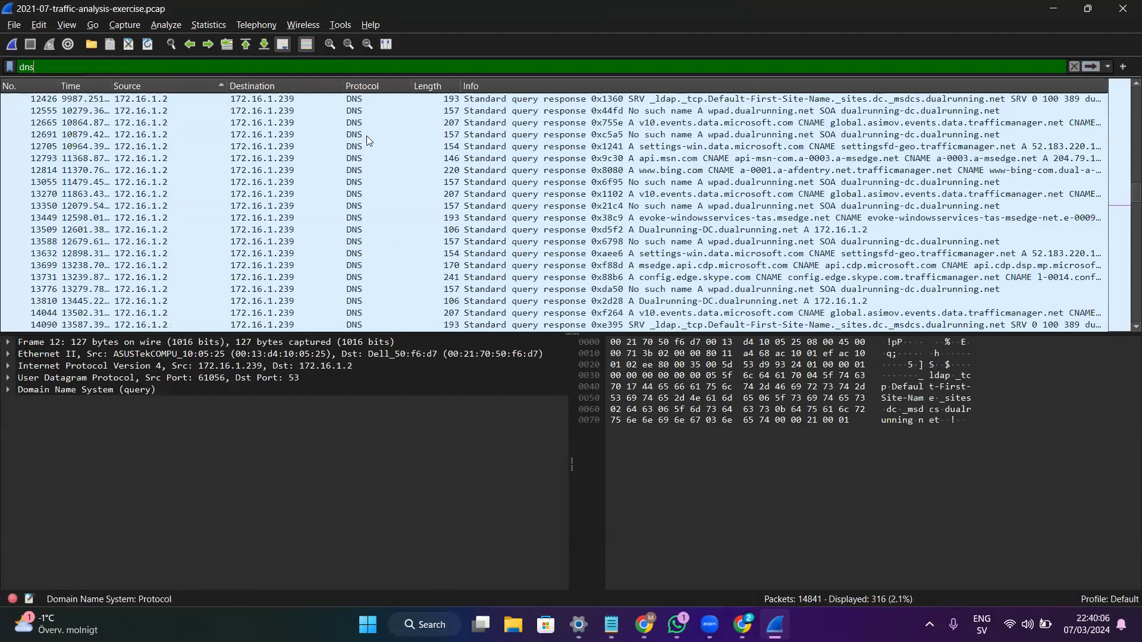
scroll(371, 147, up, 2)
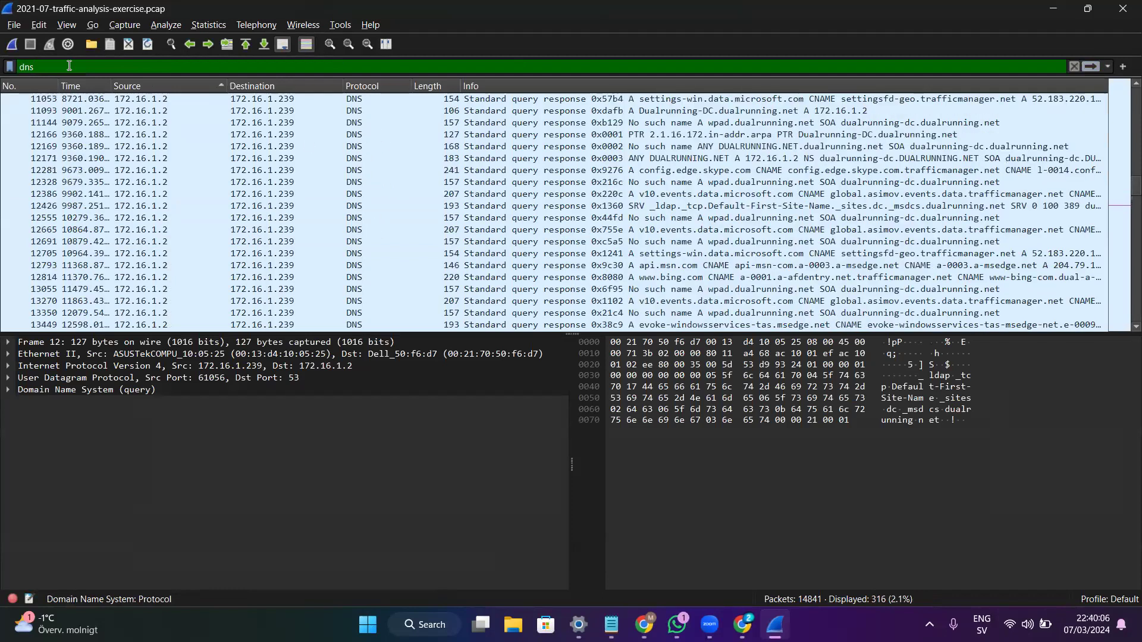
scroll(58, 65, down, 1)
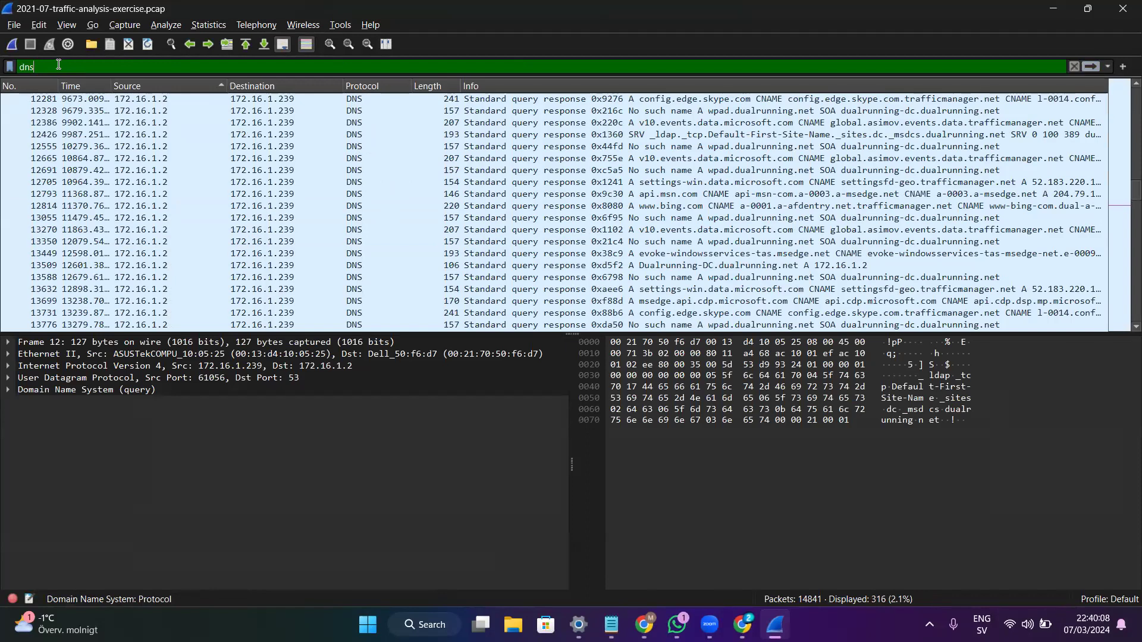
scroll(58, 64, down, 6)
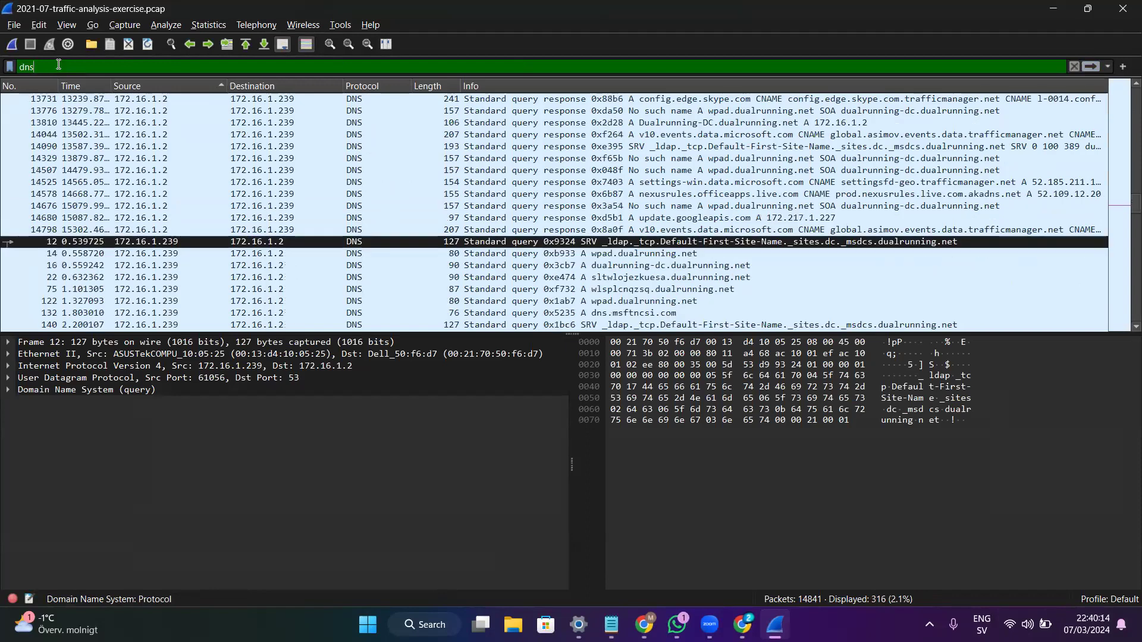
- Replace the dns display filter with http
key(BackSpace)
key(BackSpace)
key(BackSpace)
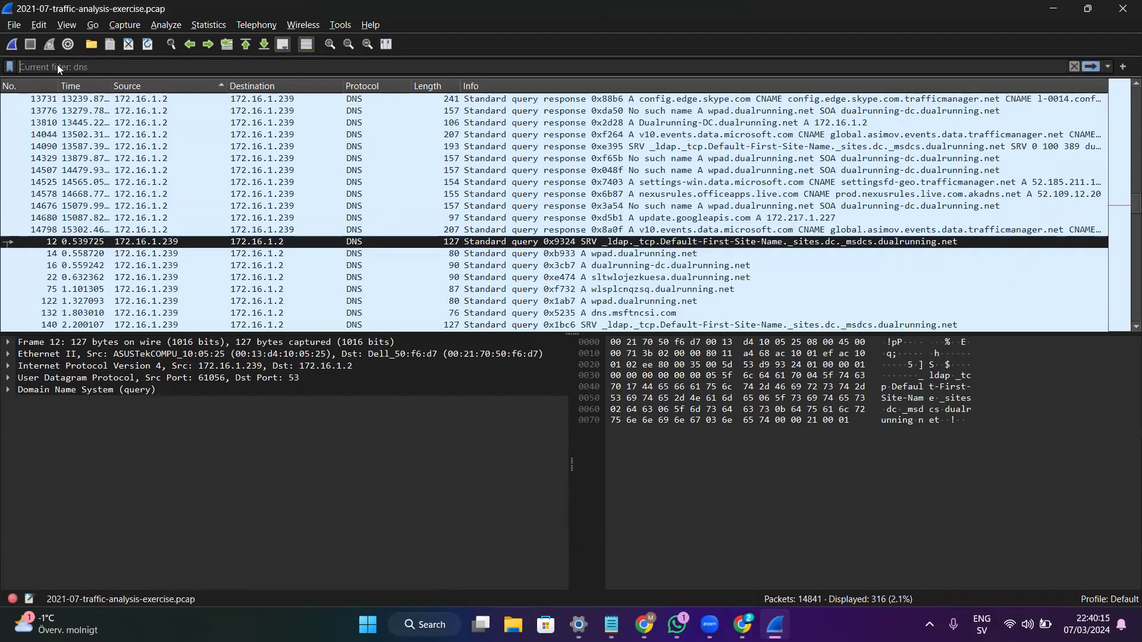
text(htt)
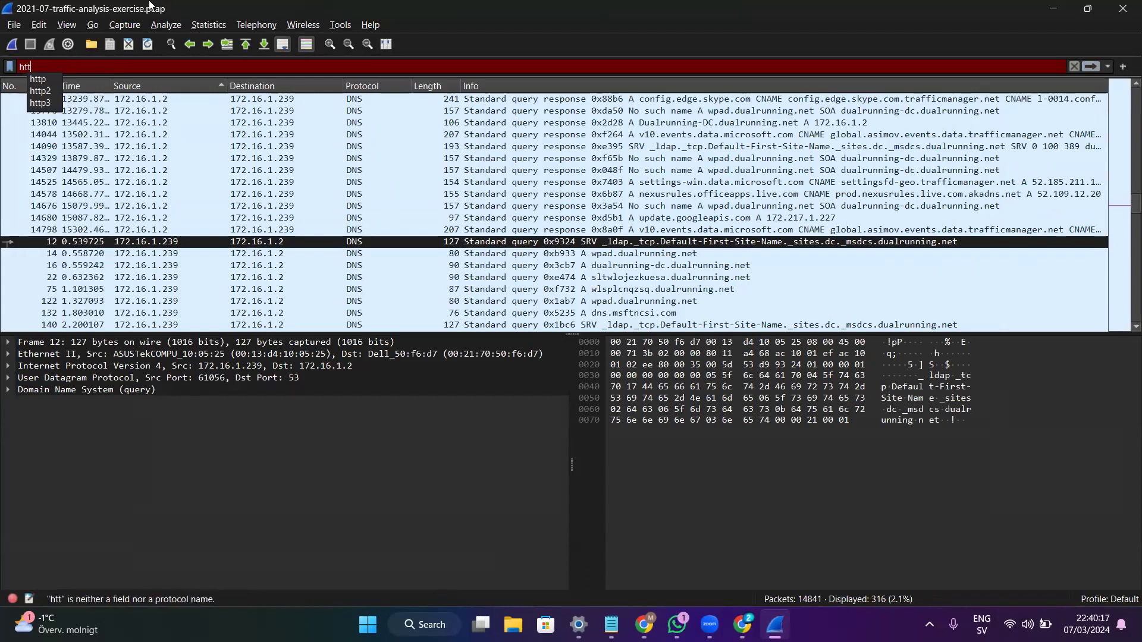
text(p)
key(Return)
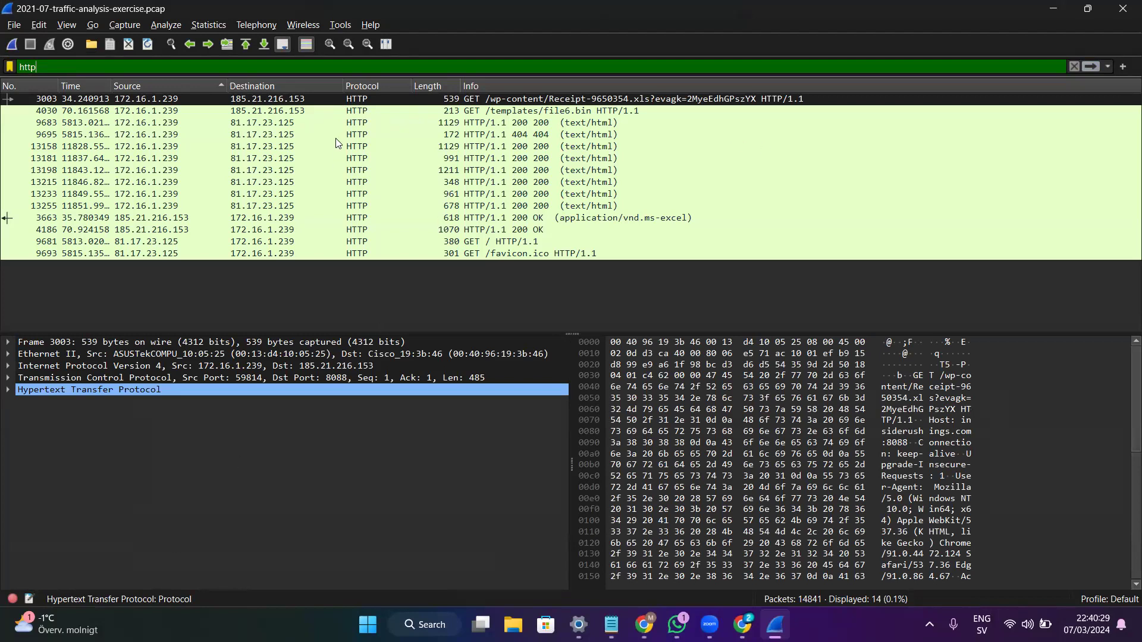
- Open Expert Information and apply the unencrypted HTTP over encrypted port warning as the display filter
click(15, 601)
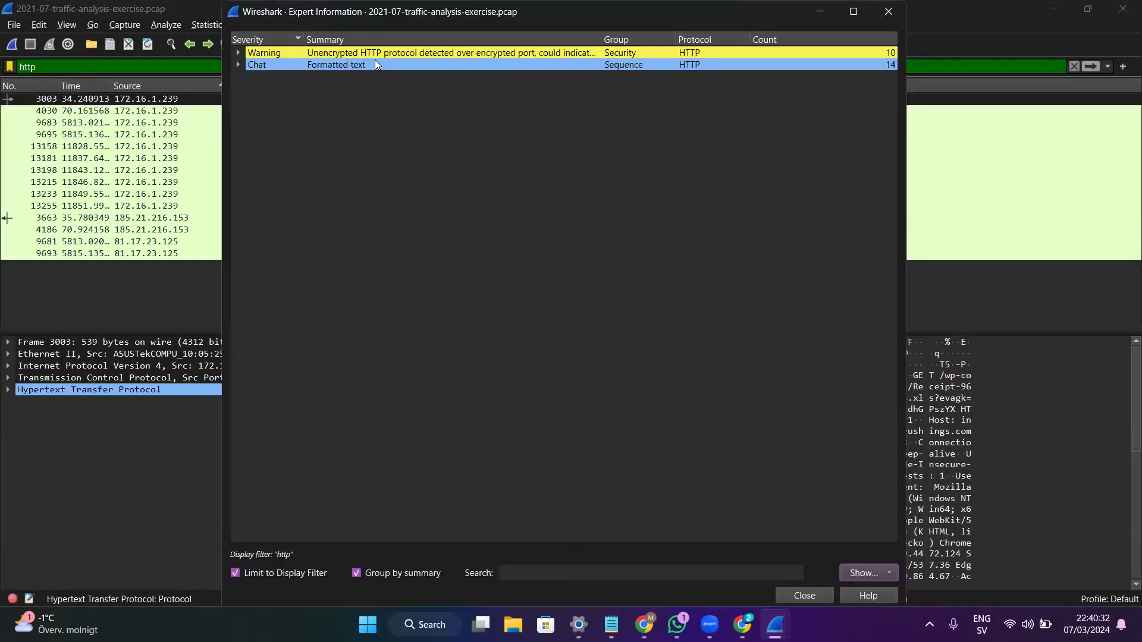
click(890, 54)
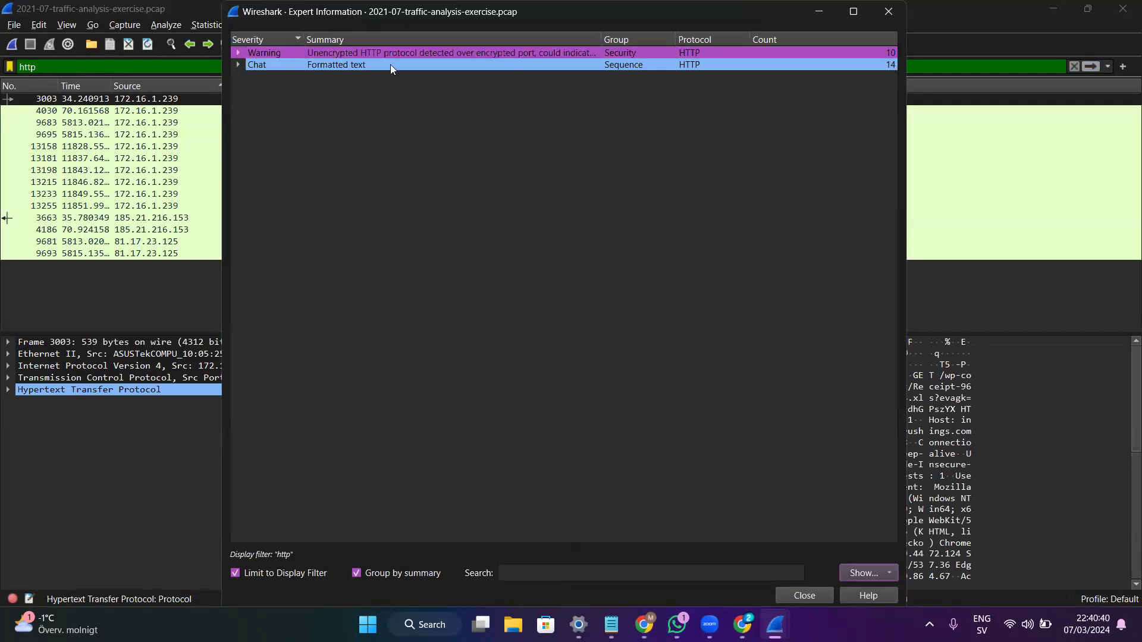
click(522, 62)
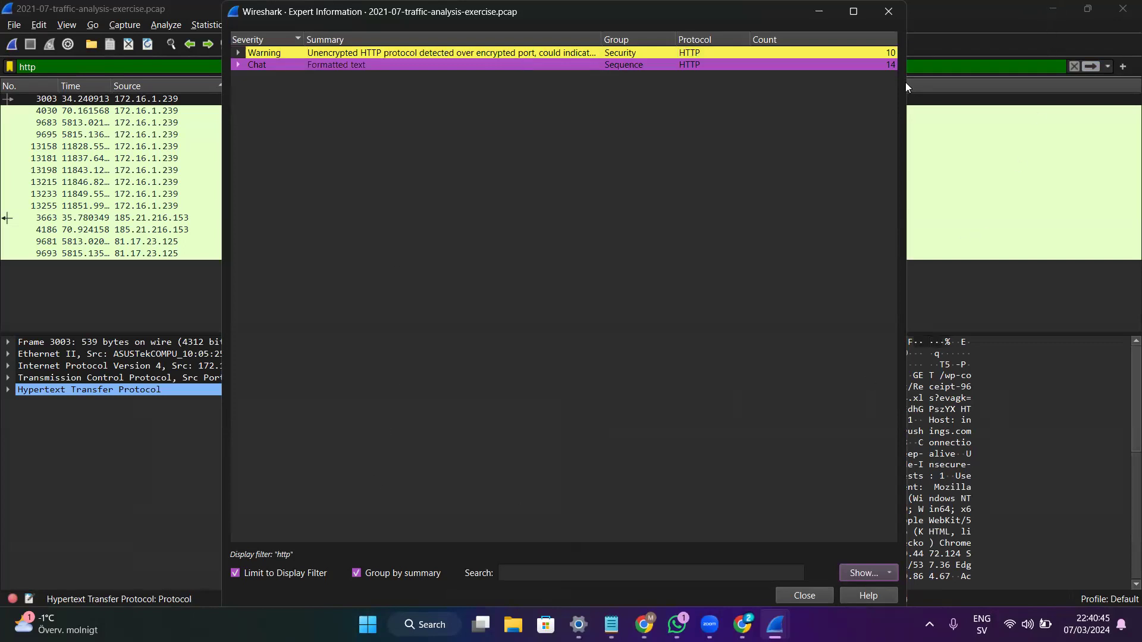
click(889, 12)
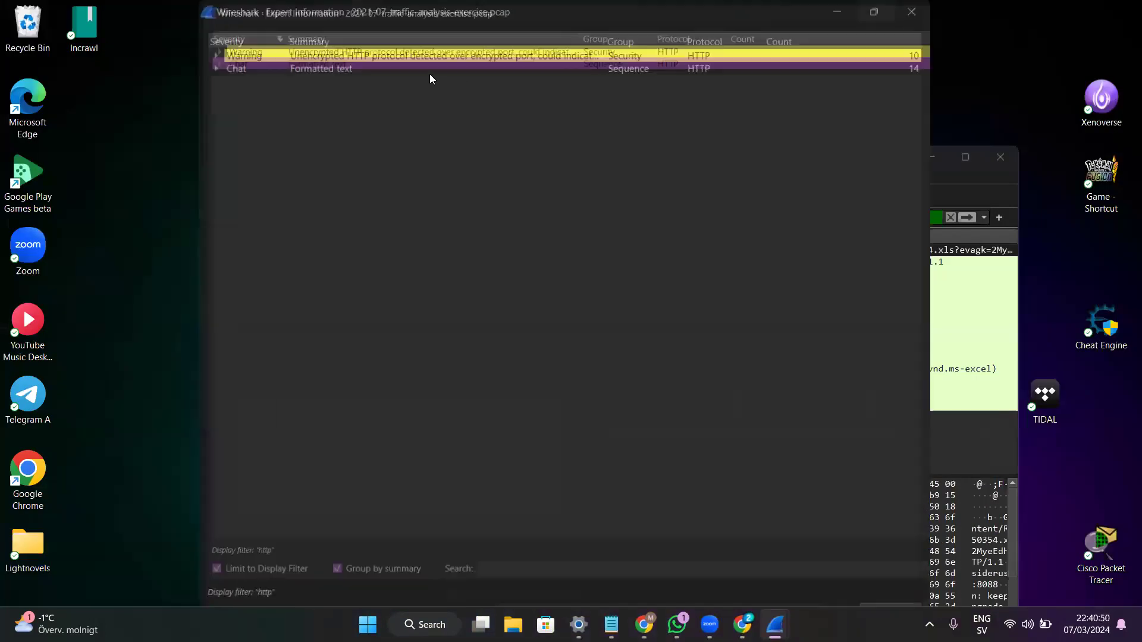
right_click(448, 47)
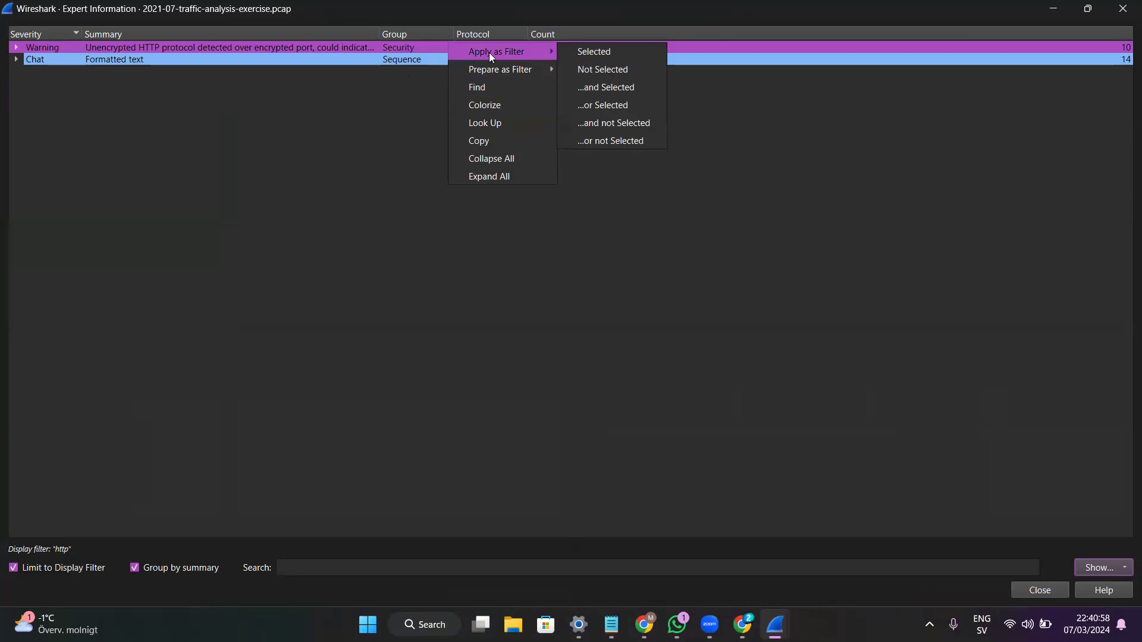
click(579, 52)
click(302, 48)
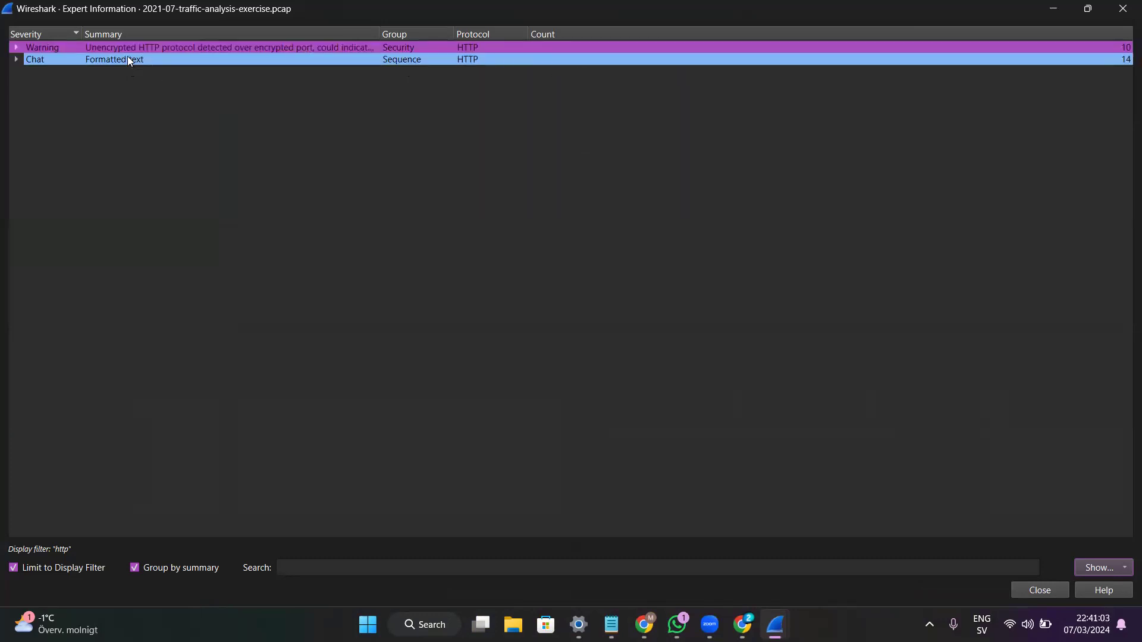
click(1053, 13)
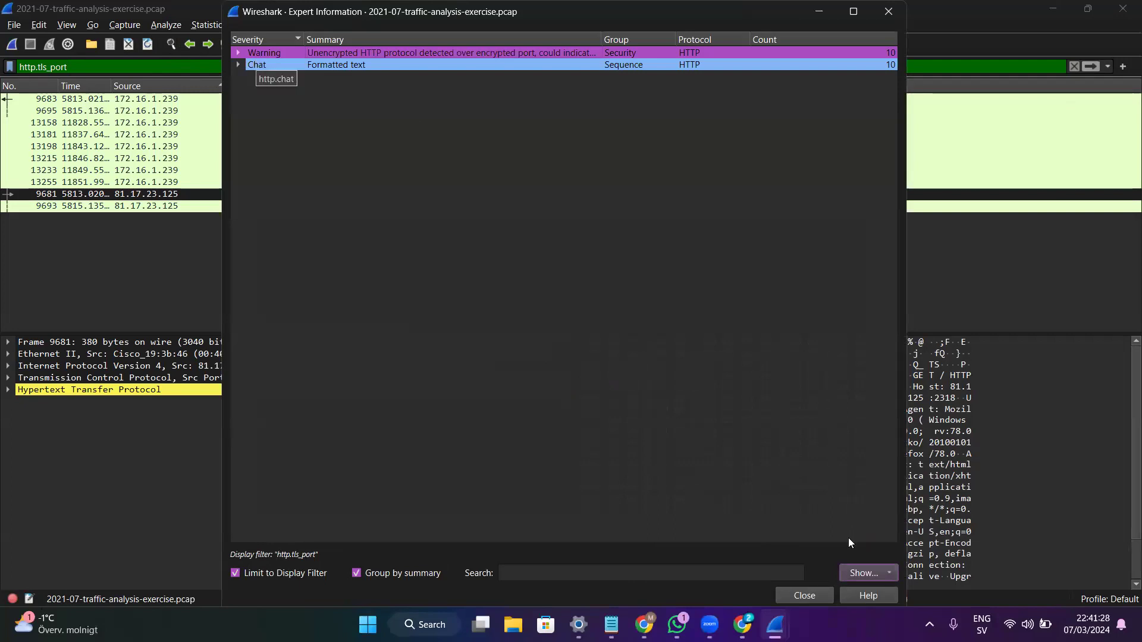
key(Up)
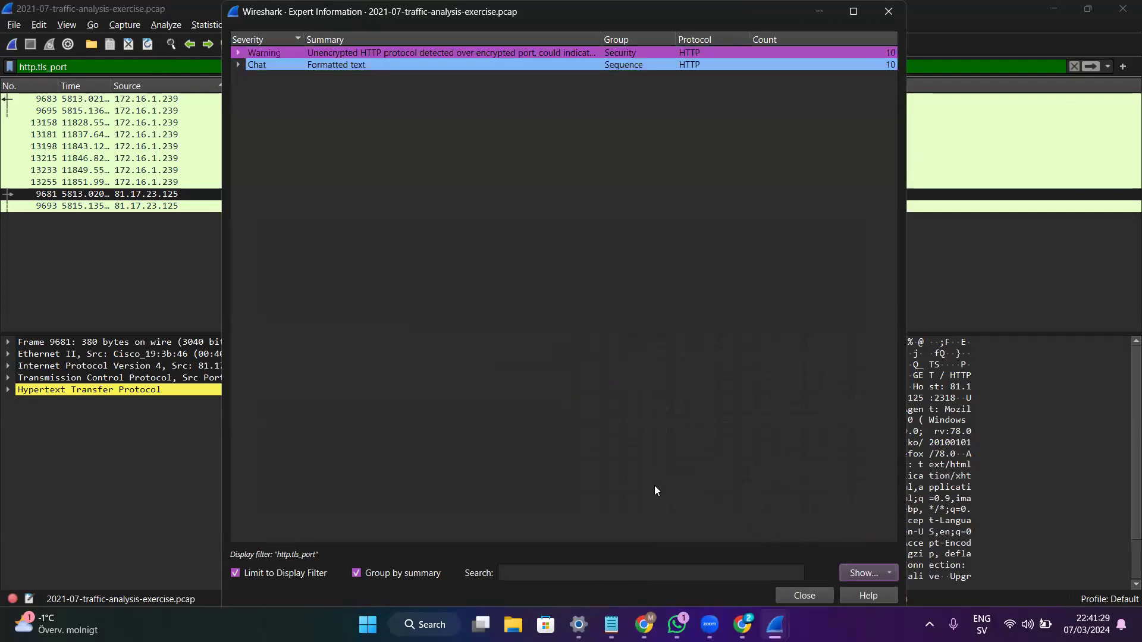
key(Return)
click(616, 483)
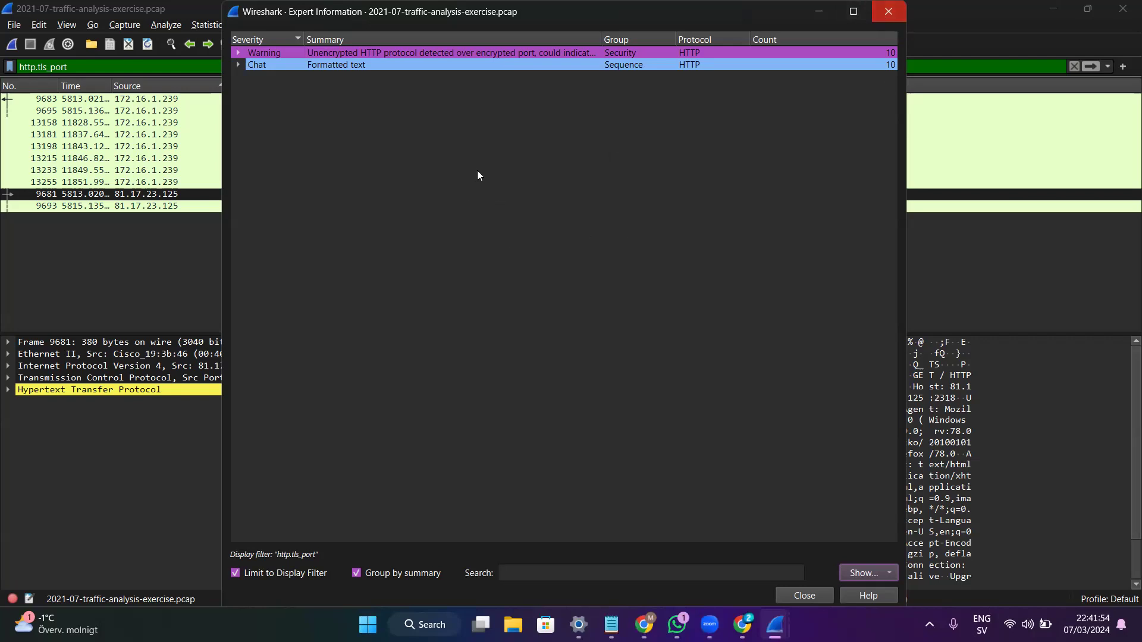
key(Escape)
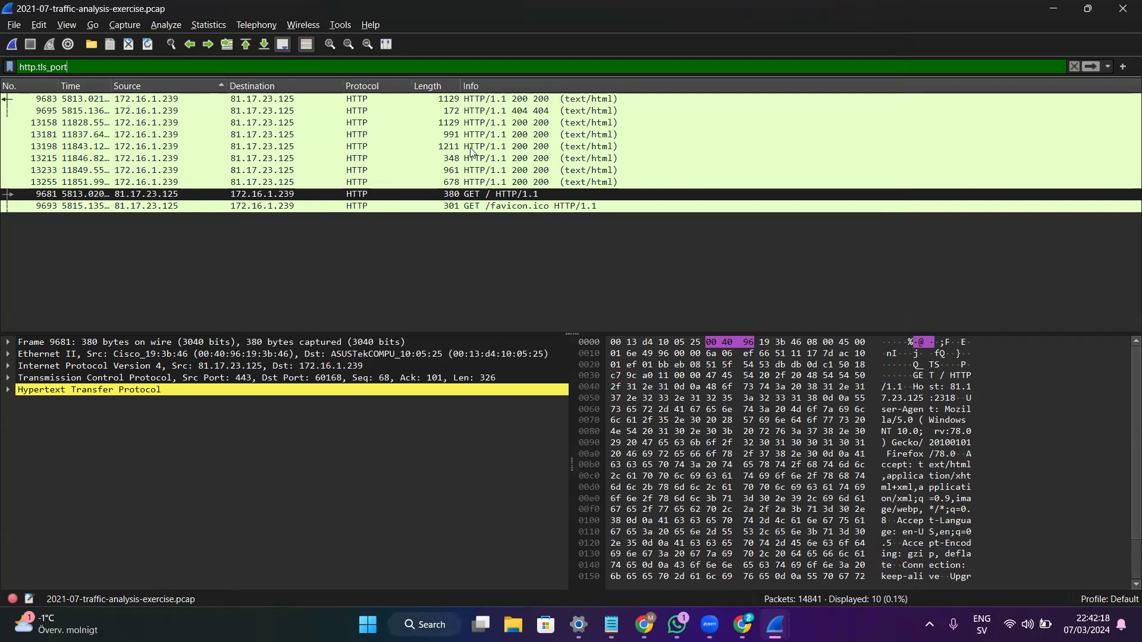
- Select GET / packet 9681 and switch to the browser to review the VirusTotal report for 81.17.23.125
click(466, 197)
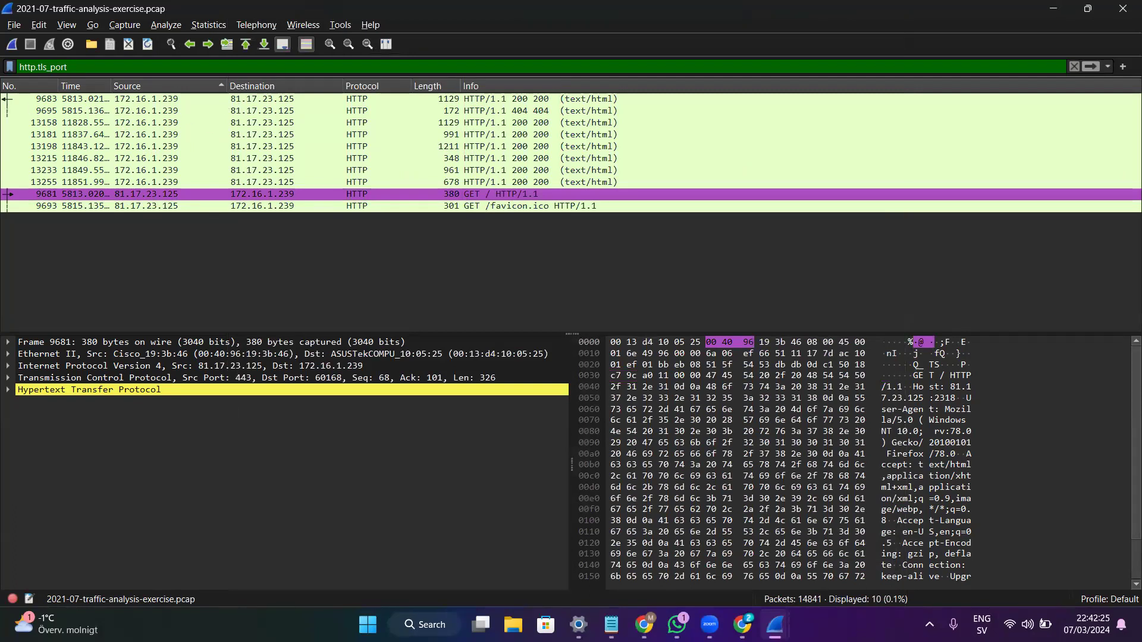
key(alt+Tab)
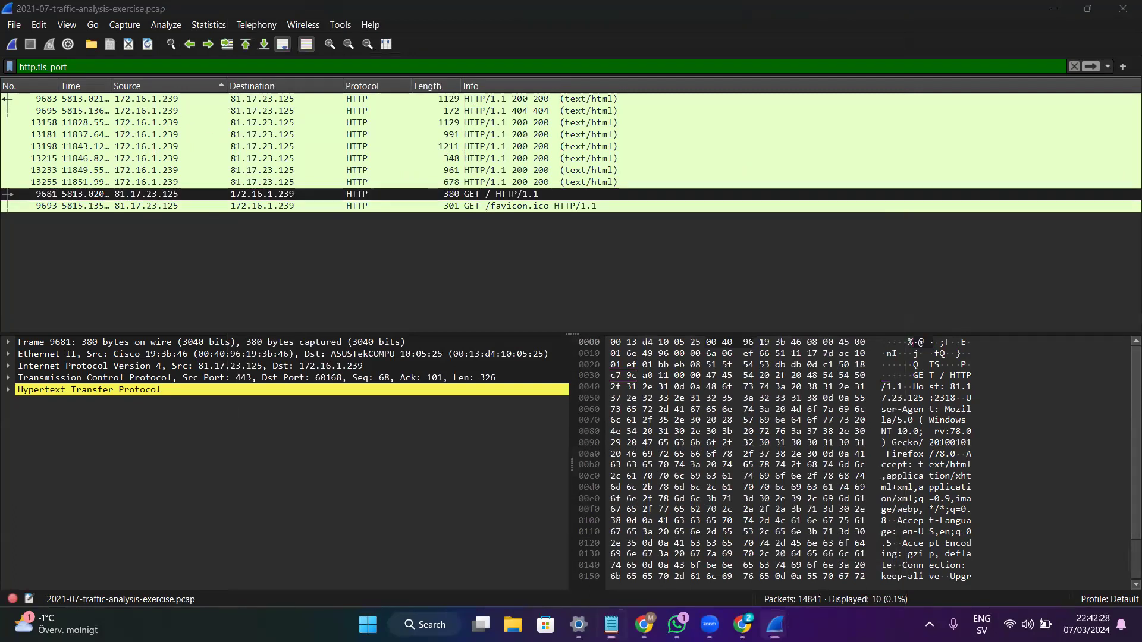
key(alt+Tab)
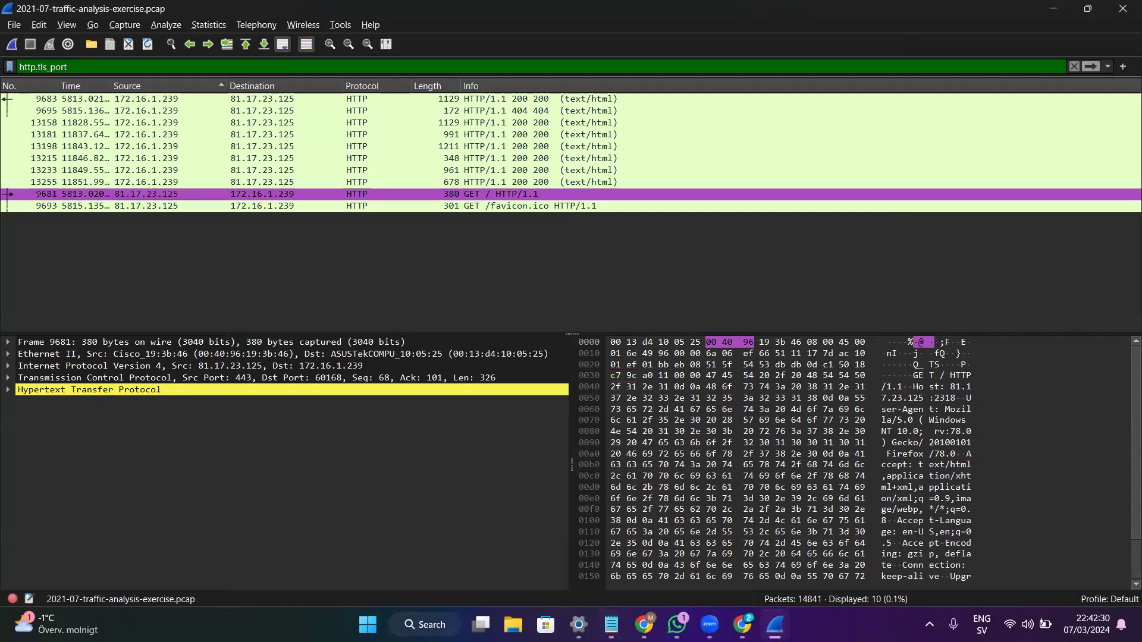
key(alt+Tab)
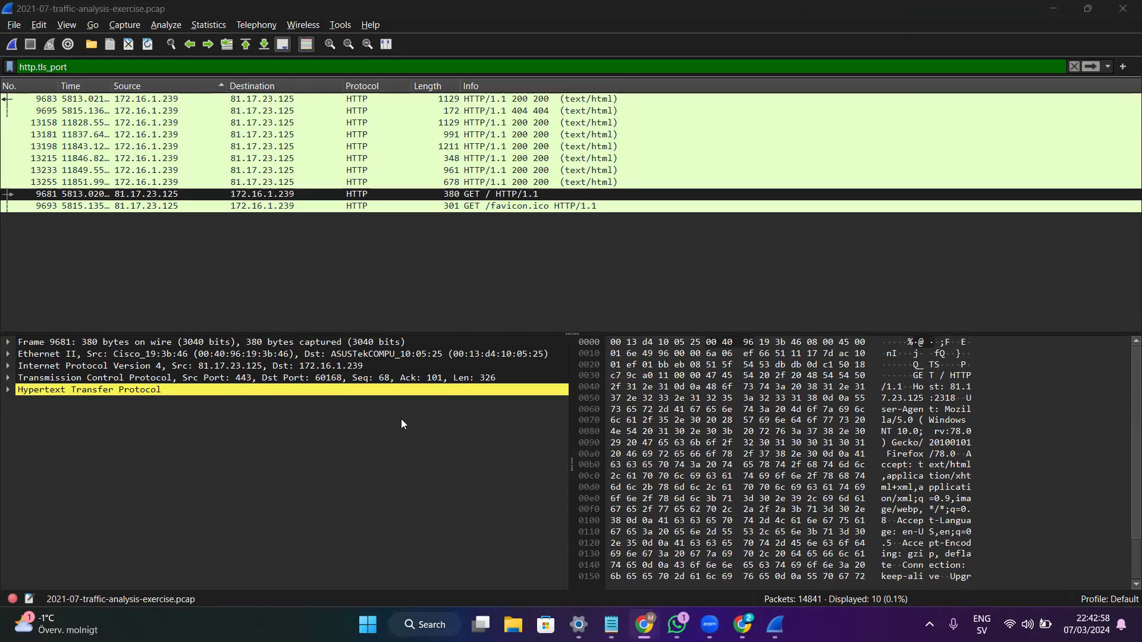
key(alt+Tab)
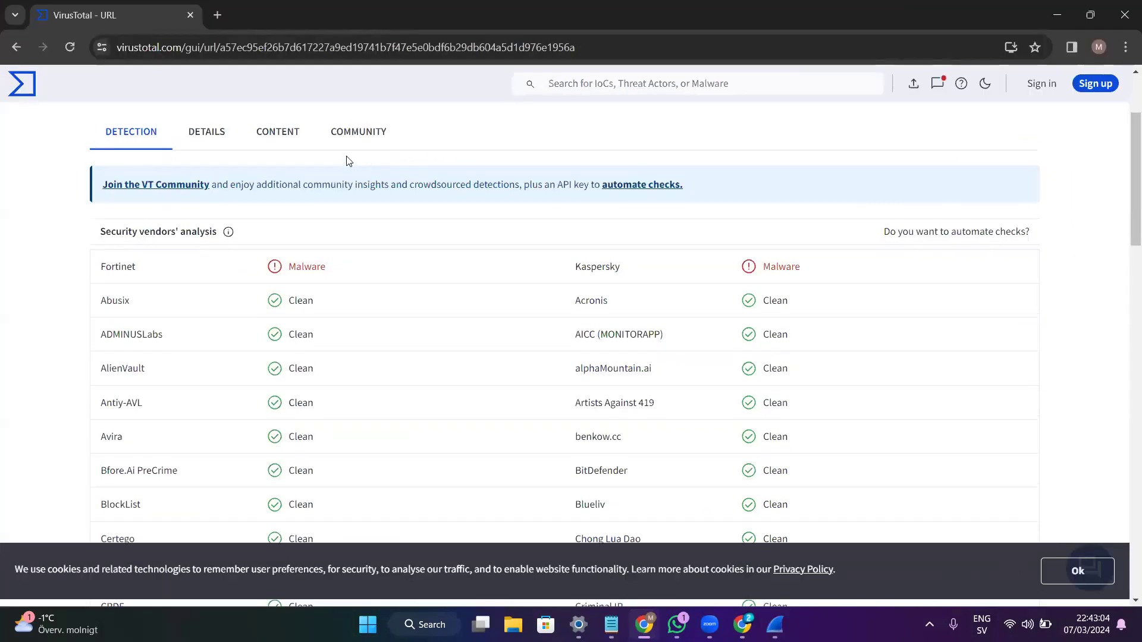
scroll(370, 154, up, 1)
scroll(397, 158, up, 2)
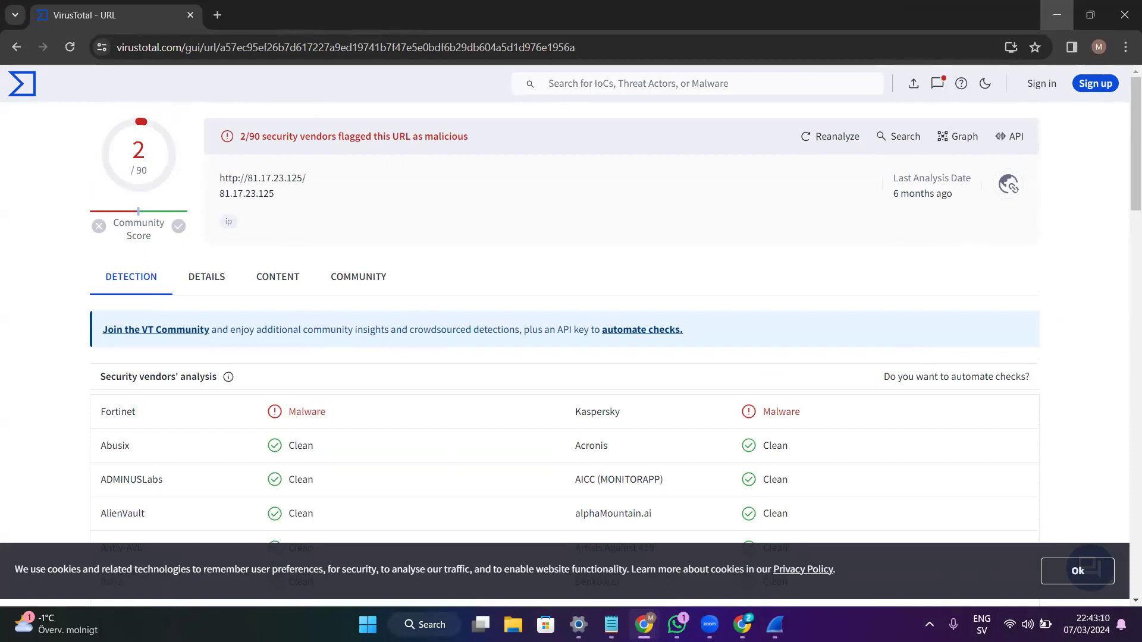
key(super+Down)
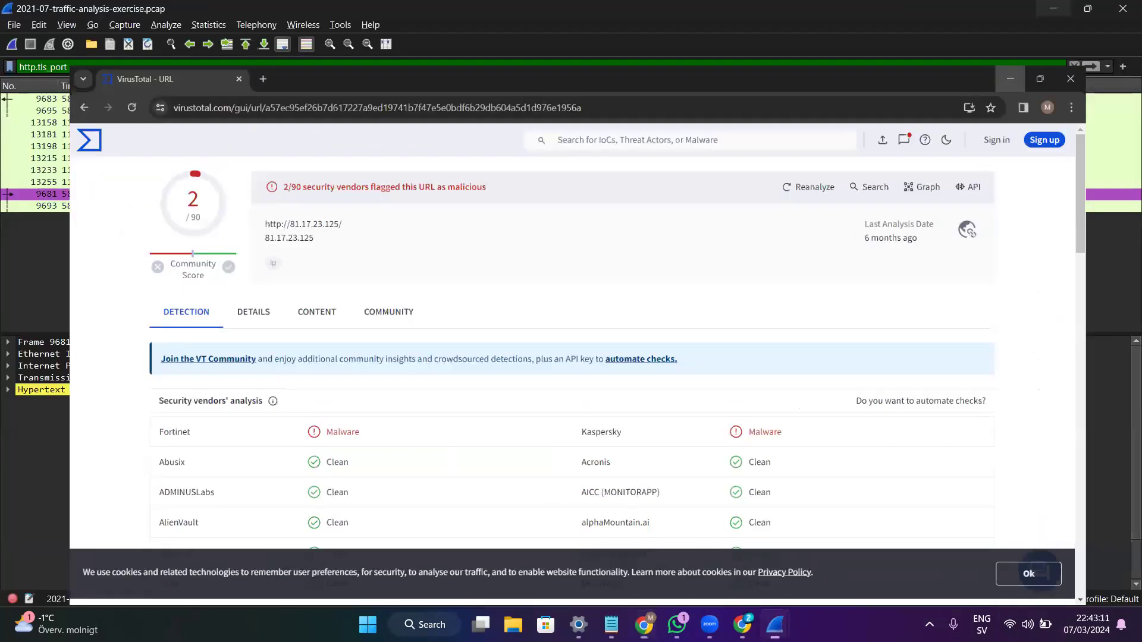
- Return to the 2021-07 capture and inspect the HTTP packets exchanged with 81.17.23.125 one by one
key(super+d)
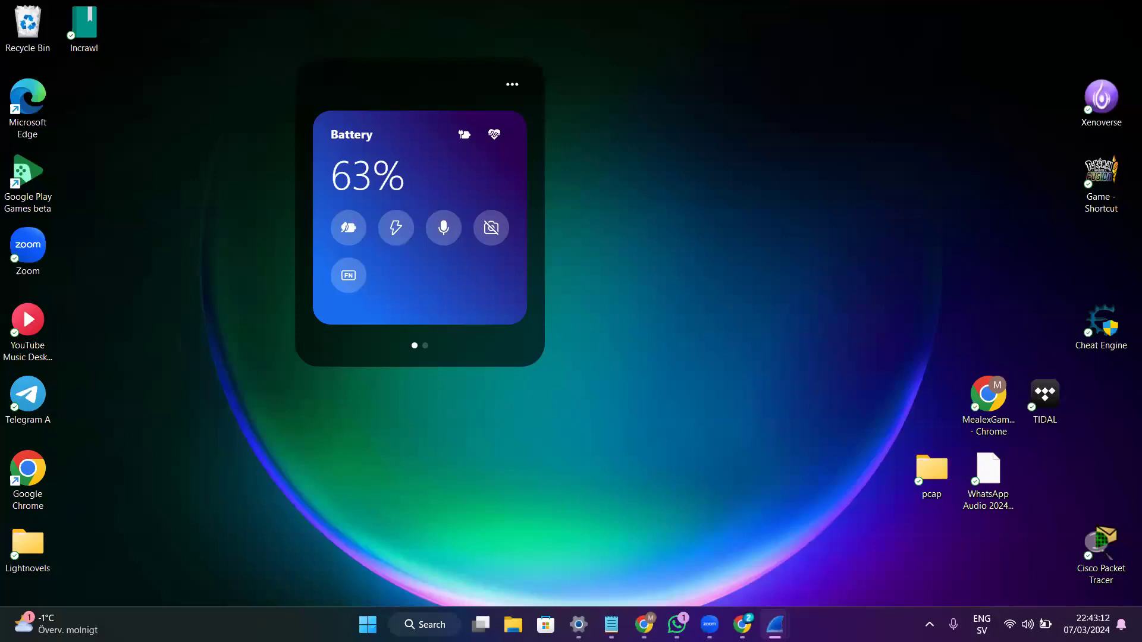
click(776, 624)
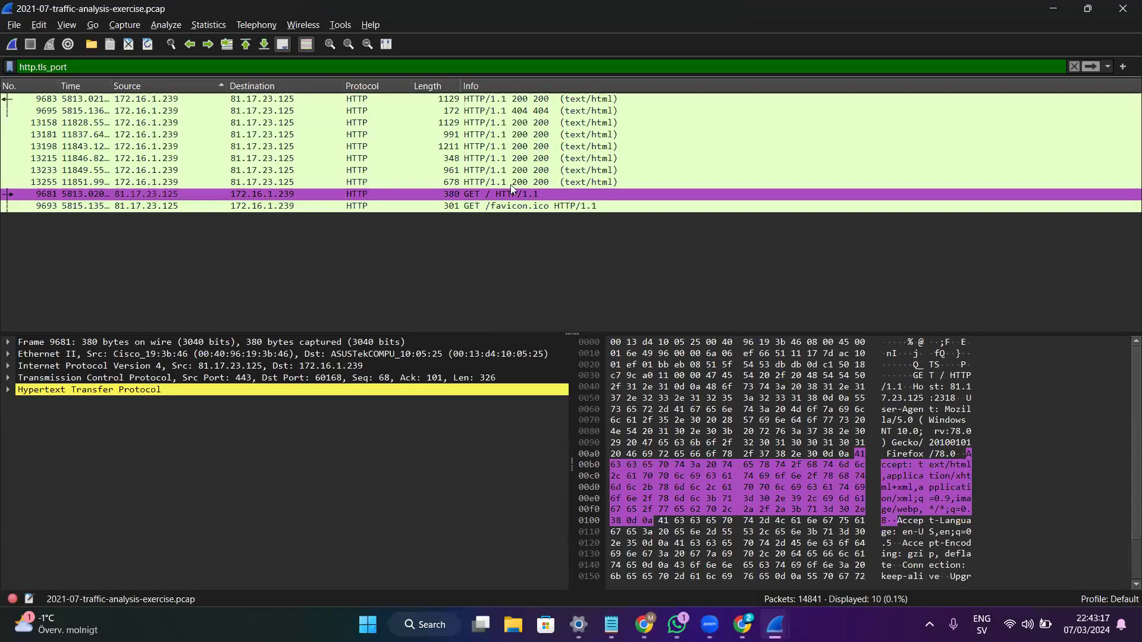
key(alt+Tab)
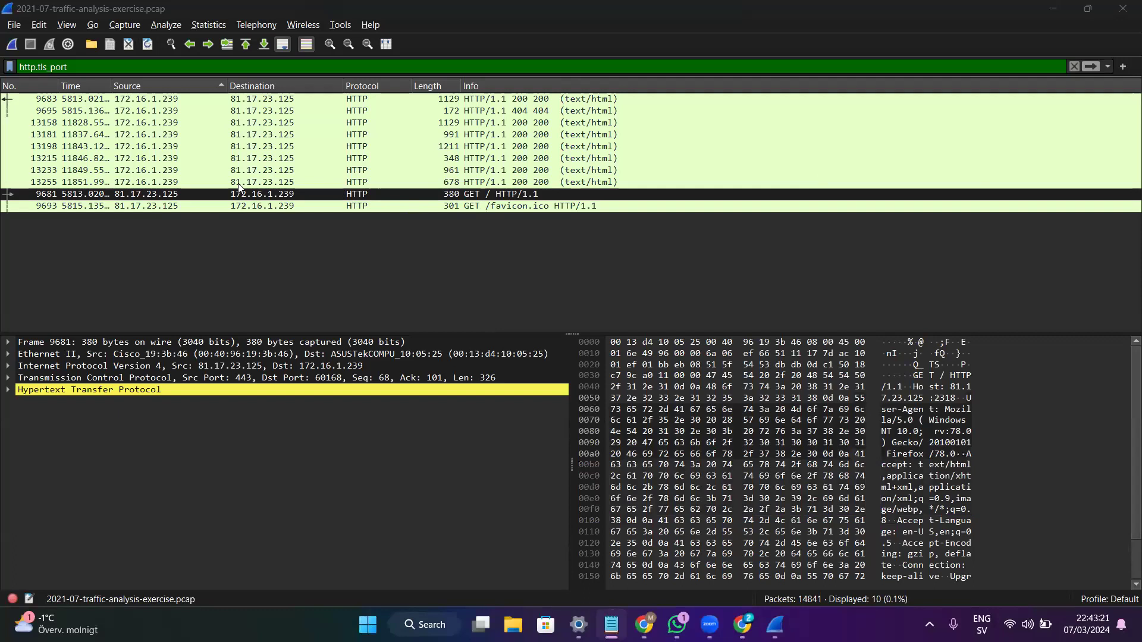
click(282, 207)
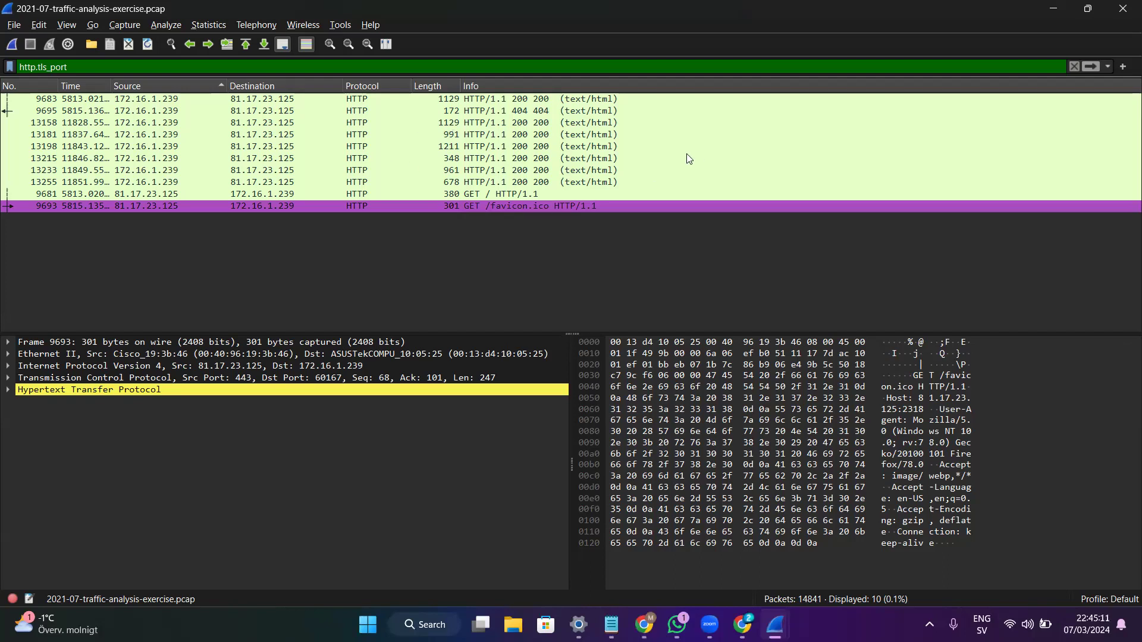
click(405, 173)
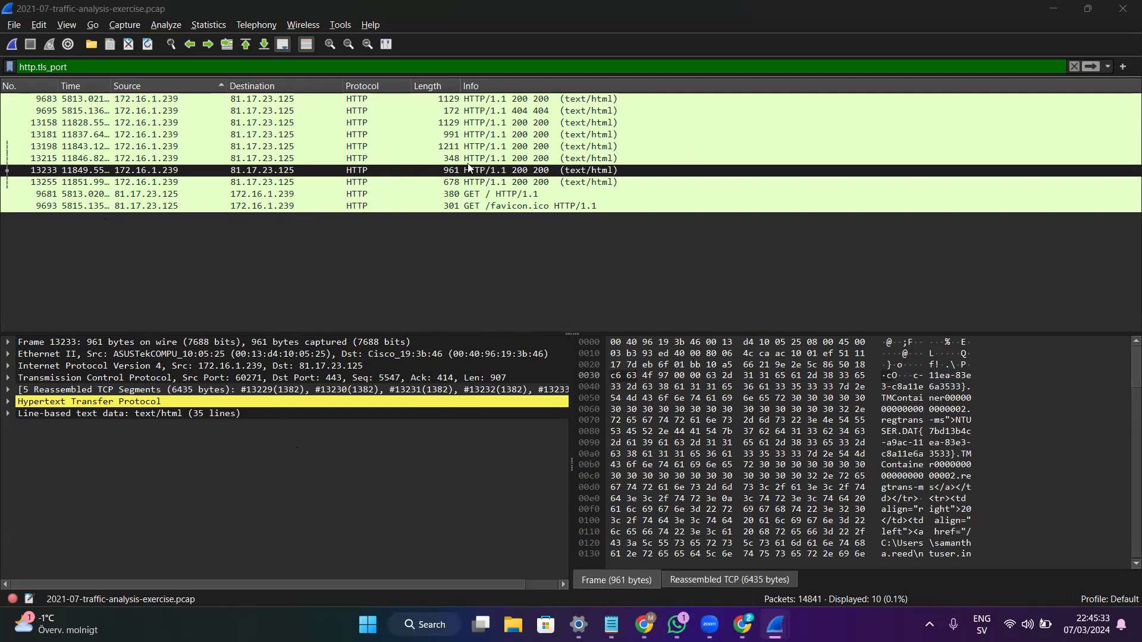
click(662, 182)
key(Up)
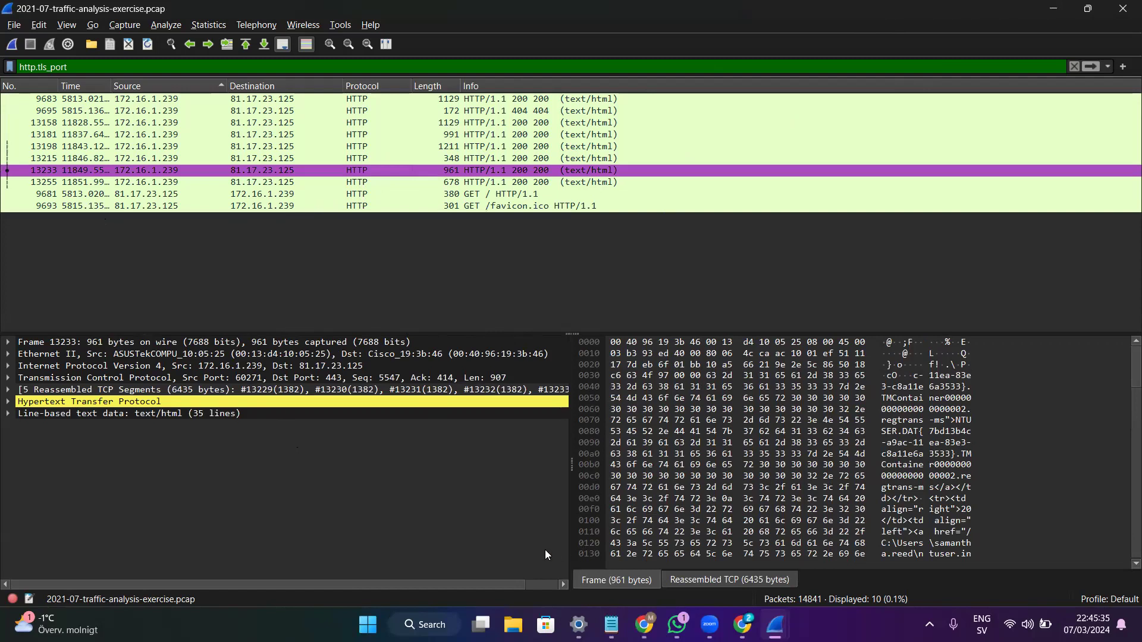
click(663, 555)
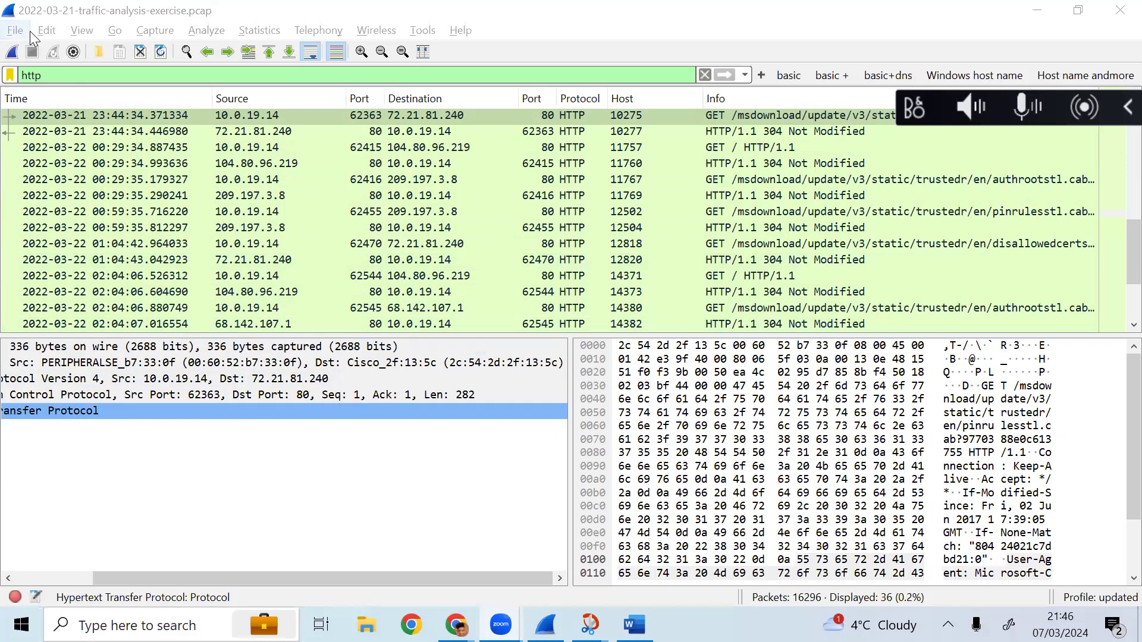
- Open the 2022-03-21-traffic-analysis-exercise capture from the Downloads folder
click(19, 31)
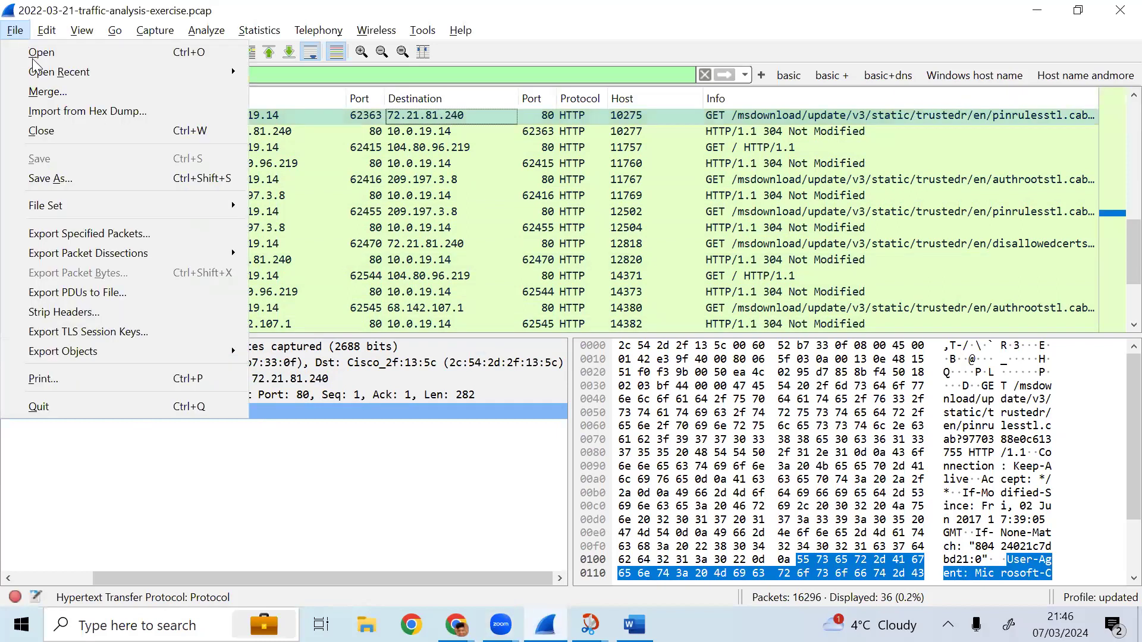
click(172, 130)
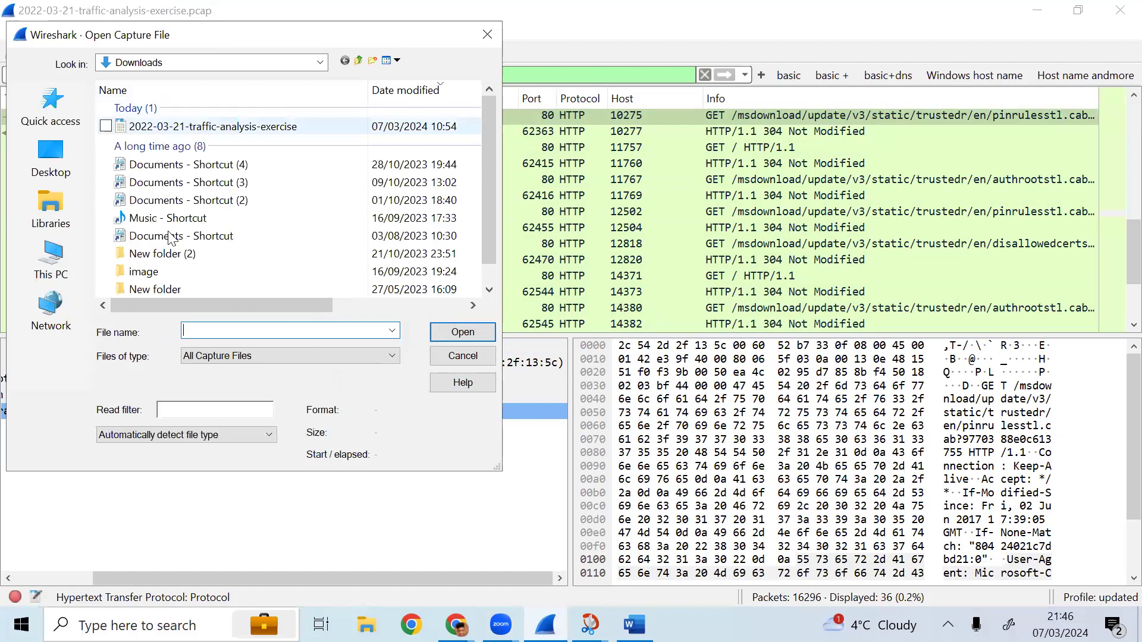
double_click(356, 121)
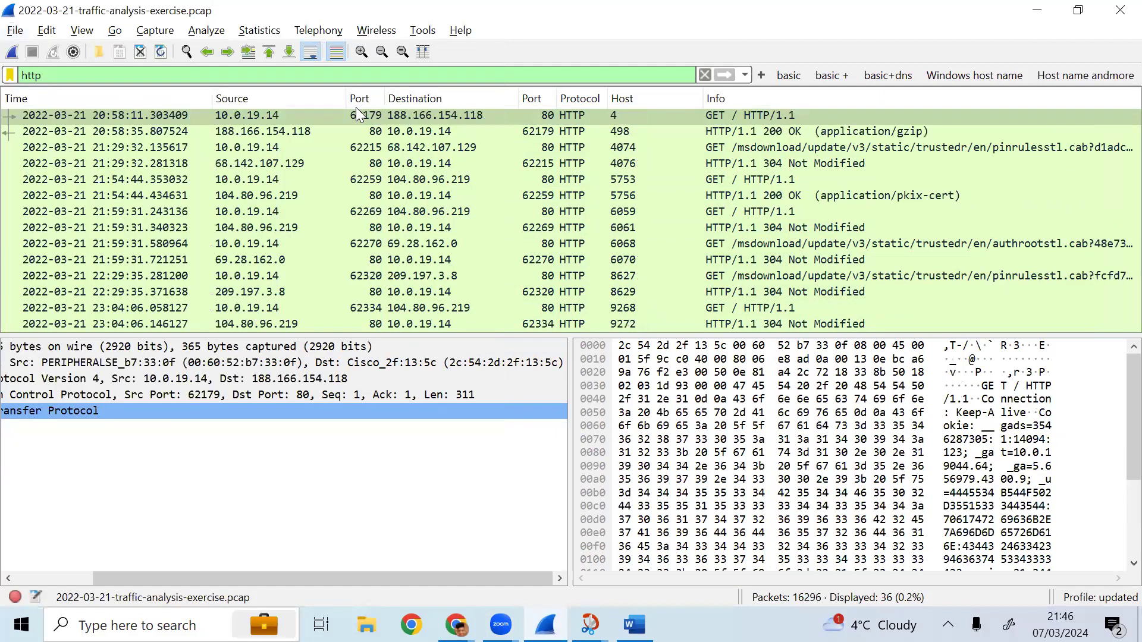
- Clear the http display filter, reload the full capture and select the first packet
key(Down)
key(Down)
key(Down)
key(Down)
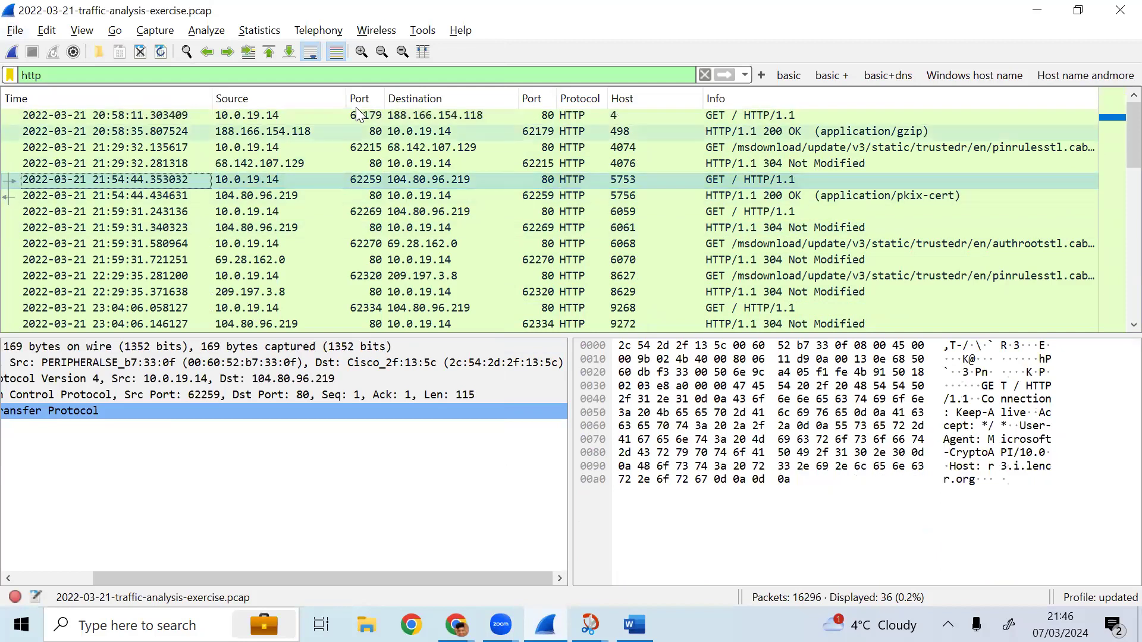
click(705, 74)
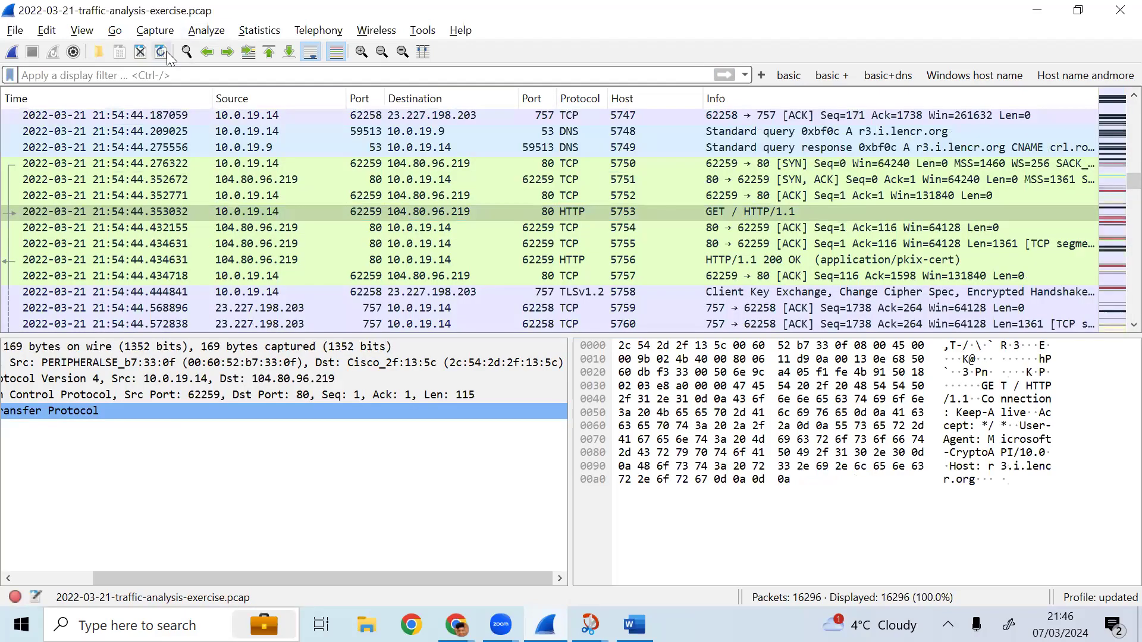
click(166, 51)
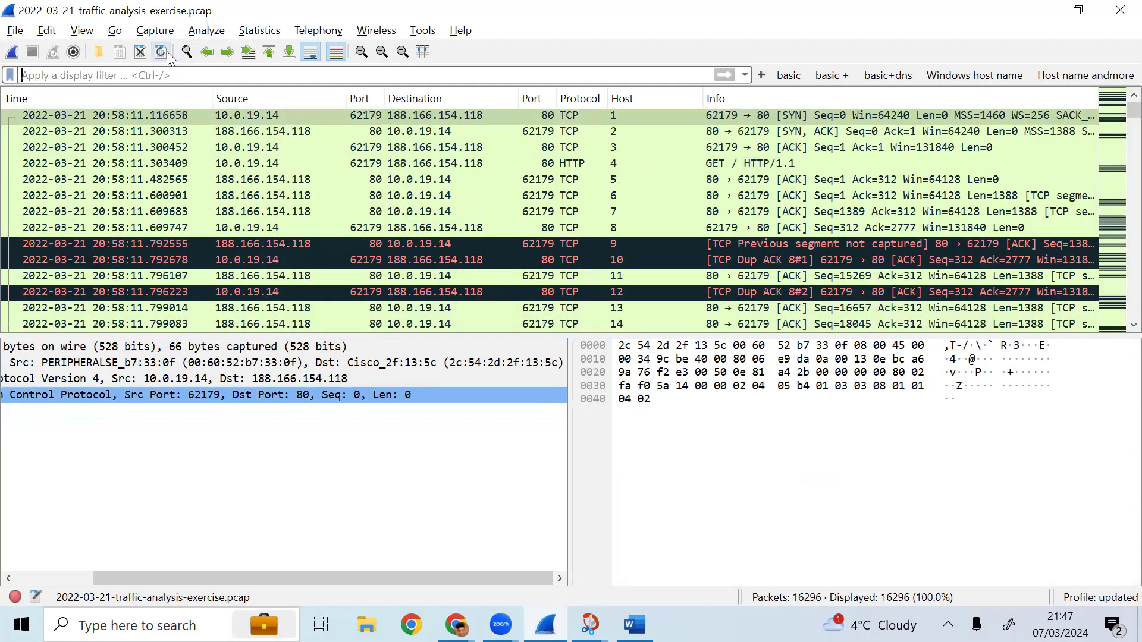
click(166, 52)
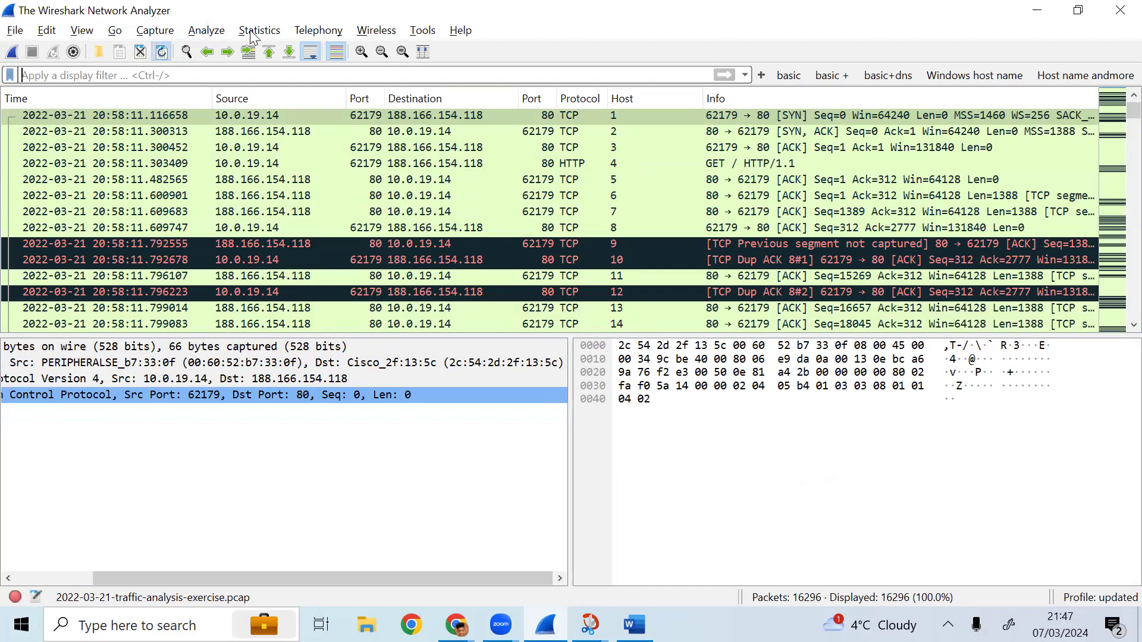
click(257, 118)
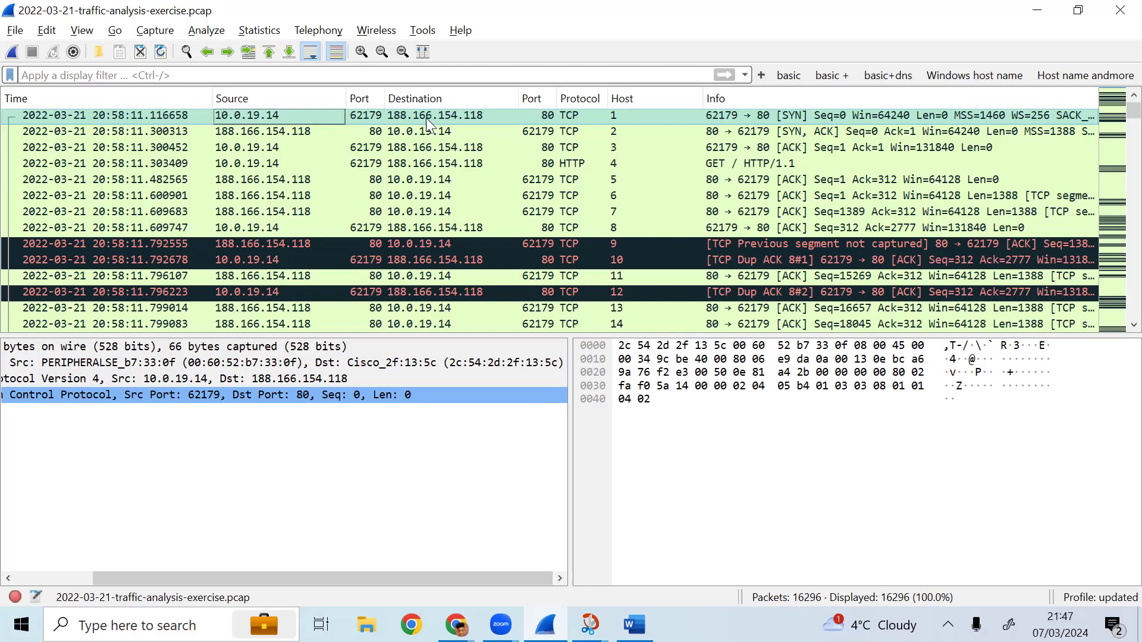
- Switch to the Wireshark Analysis First Assignment document and read through its first questions
key(alt+Tab)
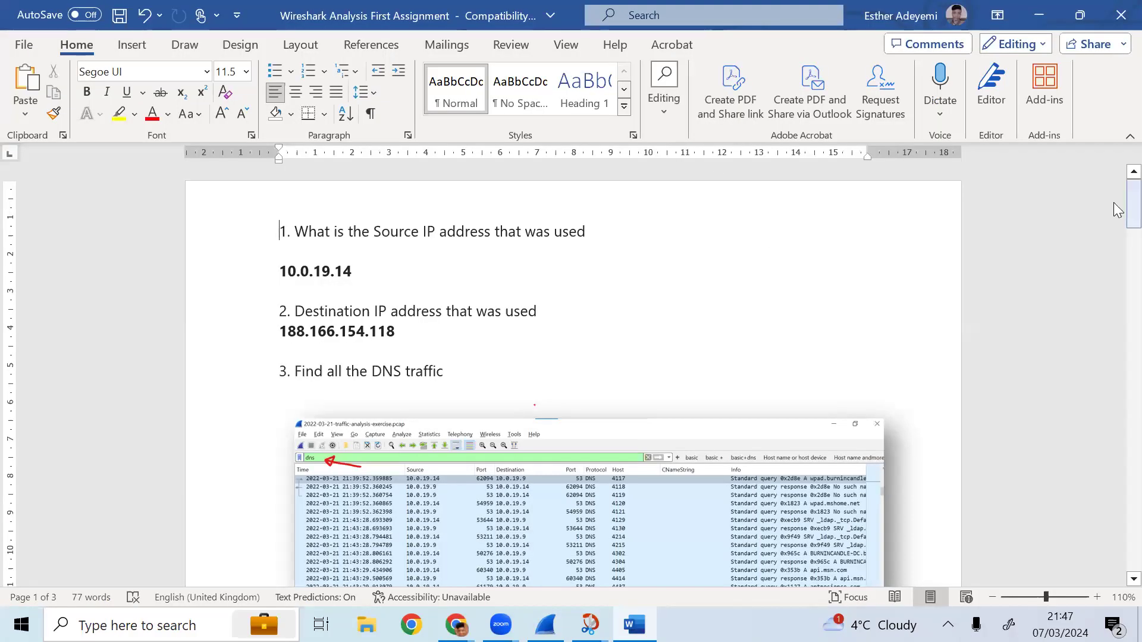
scroll(1113, 202, down, 2)
scroll(1119, 220, down, 1)
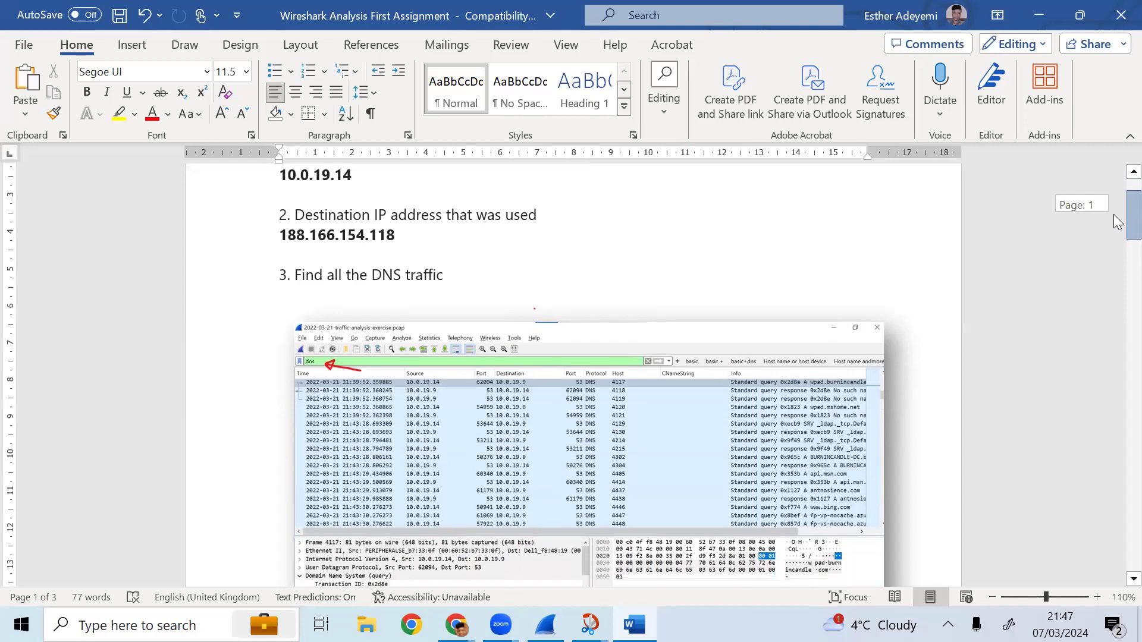
scroll(1114, 222, down, 1)
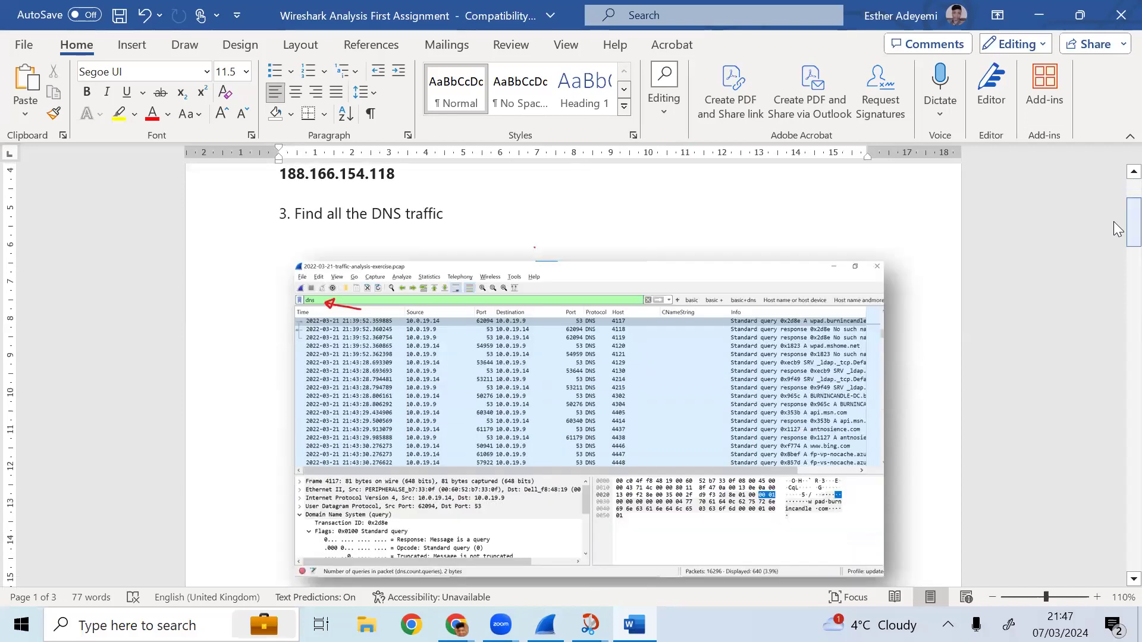
- Back in the capture, apply a dns display filter to list the DNS traffic
key(alt+Tab)
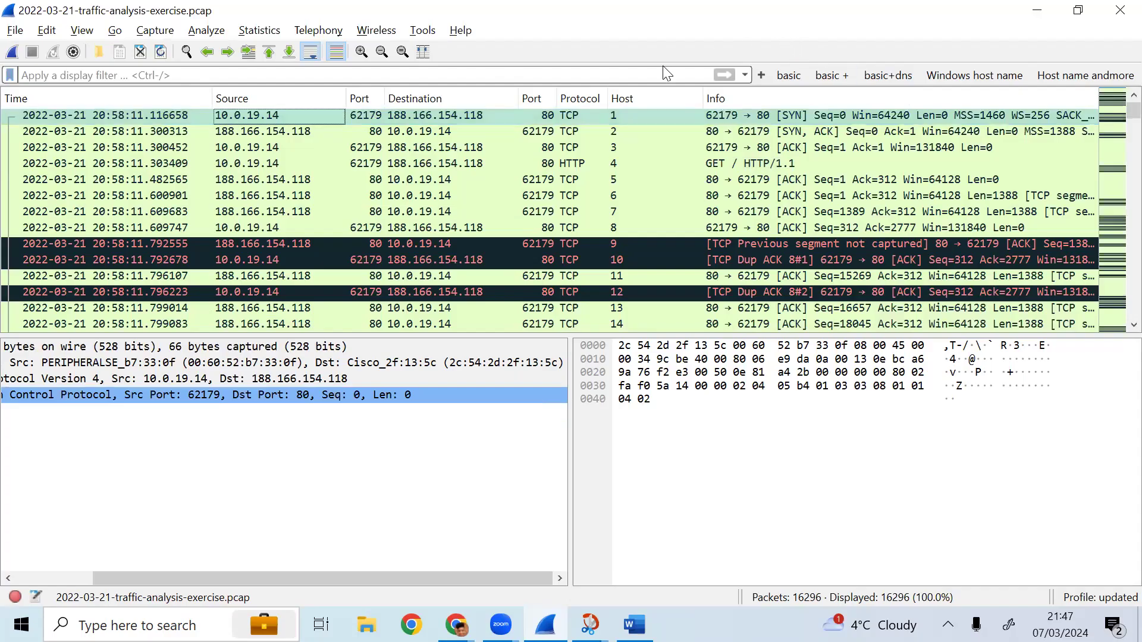
click(627, 80)
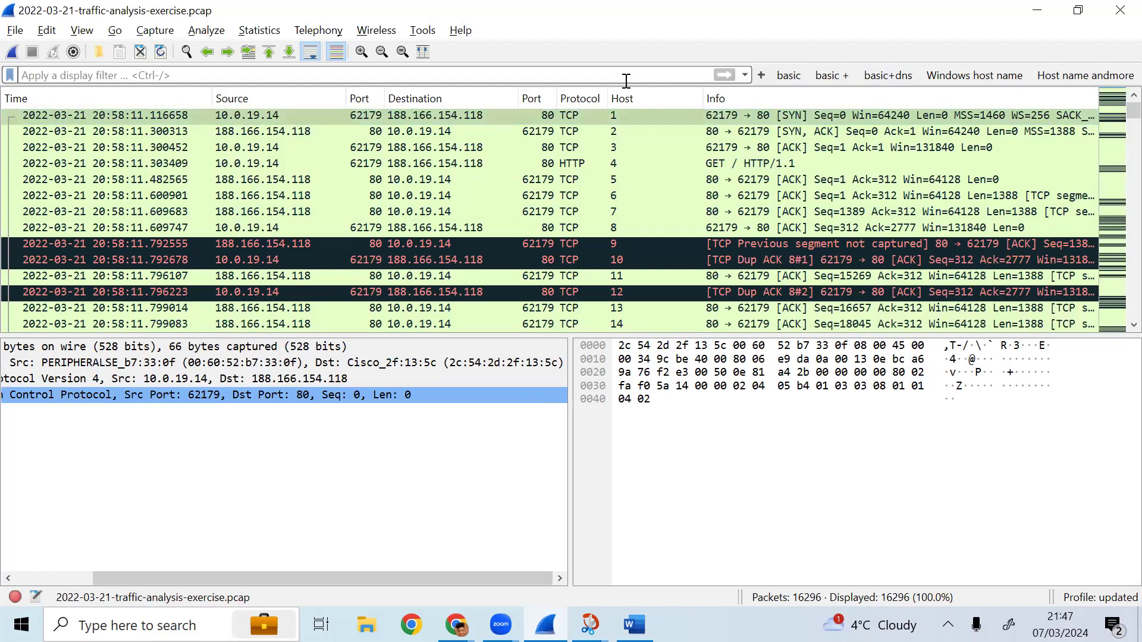
text(dns)
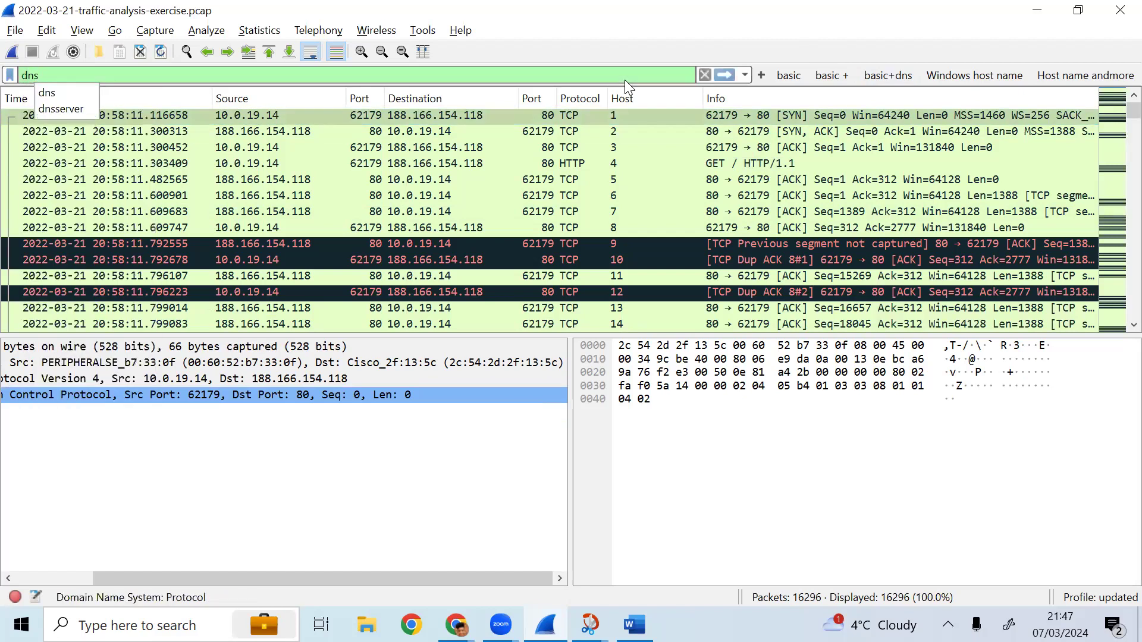
key(Return)
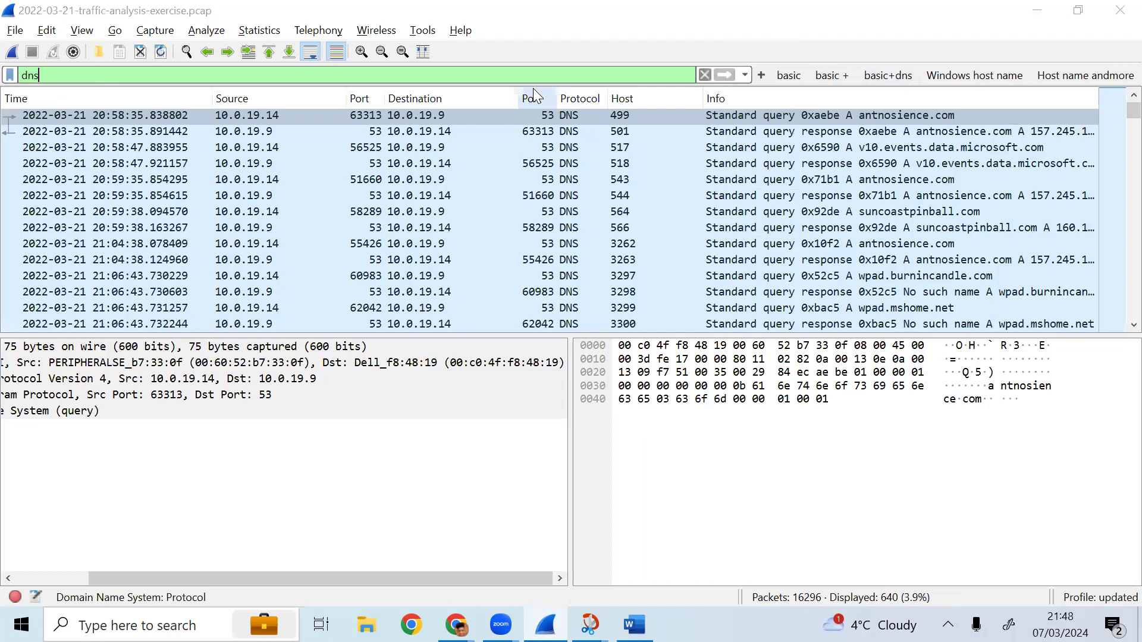
- Scroll through the assignment document to the next question and its screenshot
key(alt+Tab)
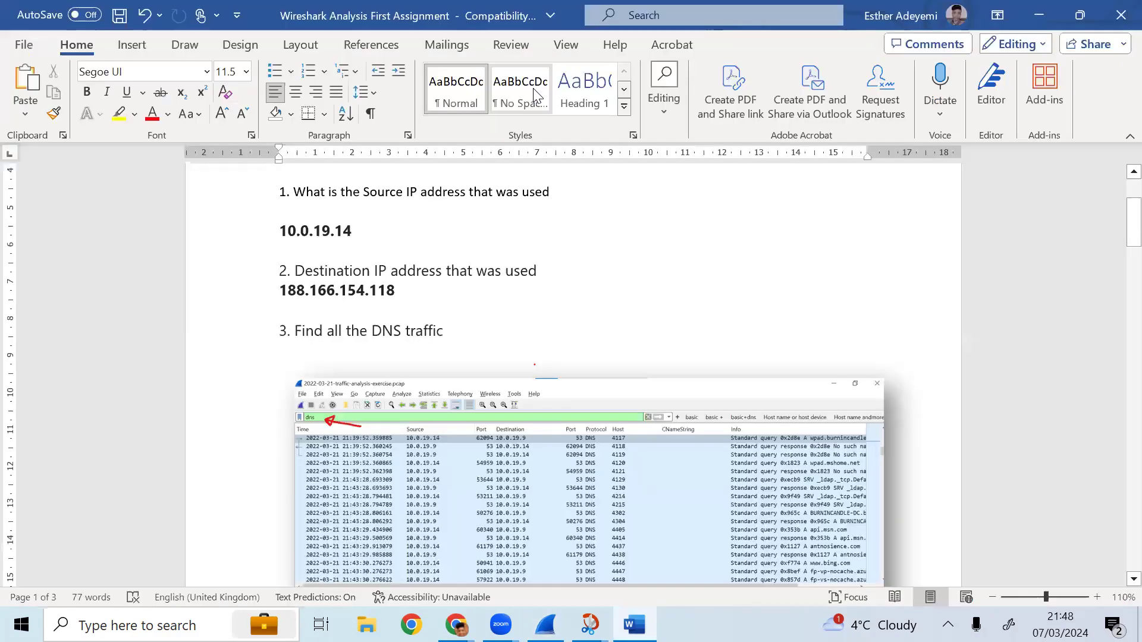
scroll(535, 95, down, 5)
scroll(535, 95, down, 10)
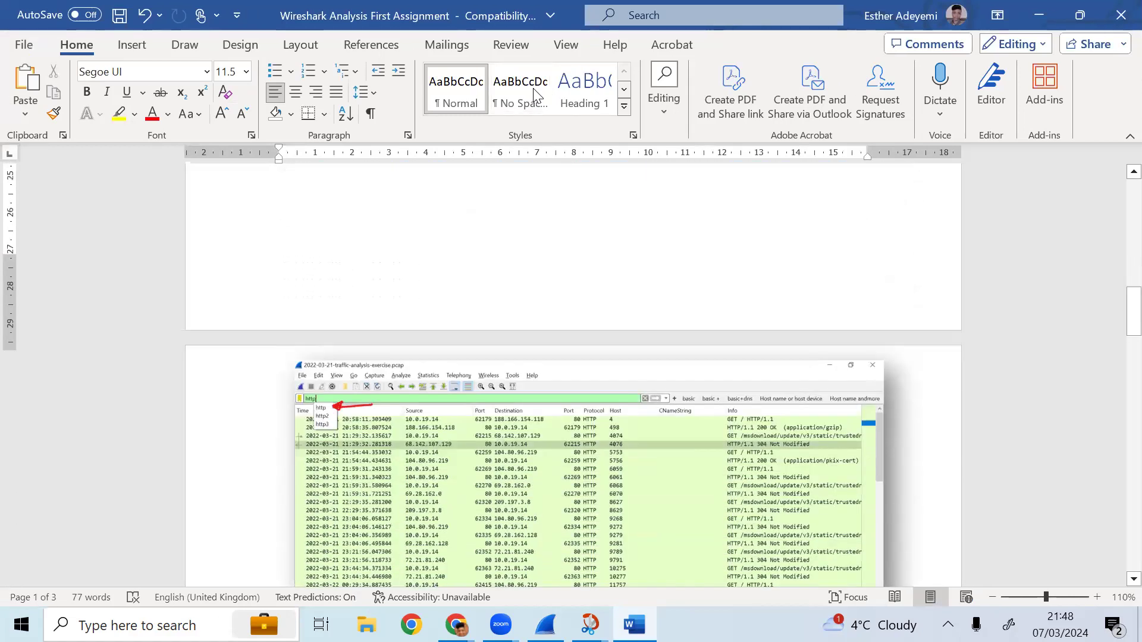
scroll(535, 95, down, 4)
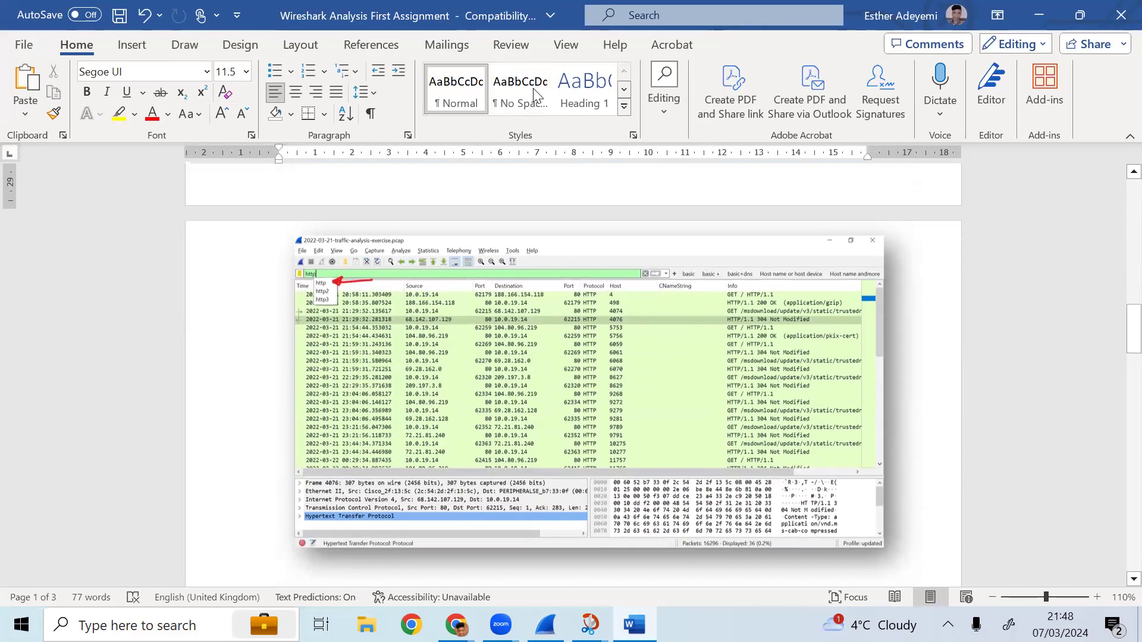
scroll(535, 95, down, 1)
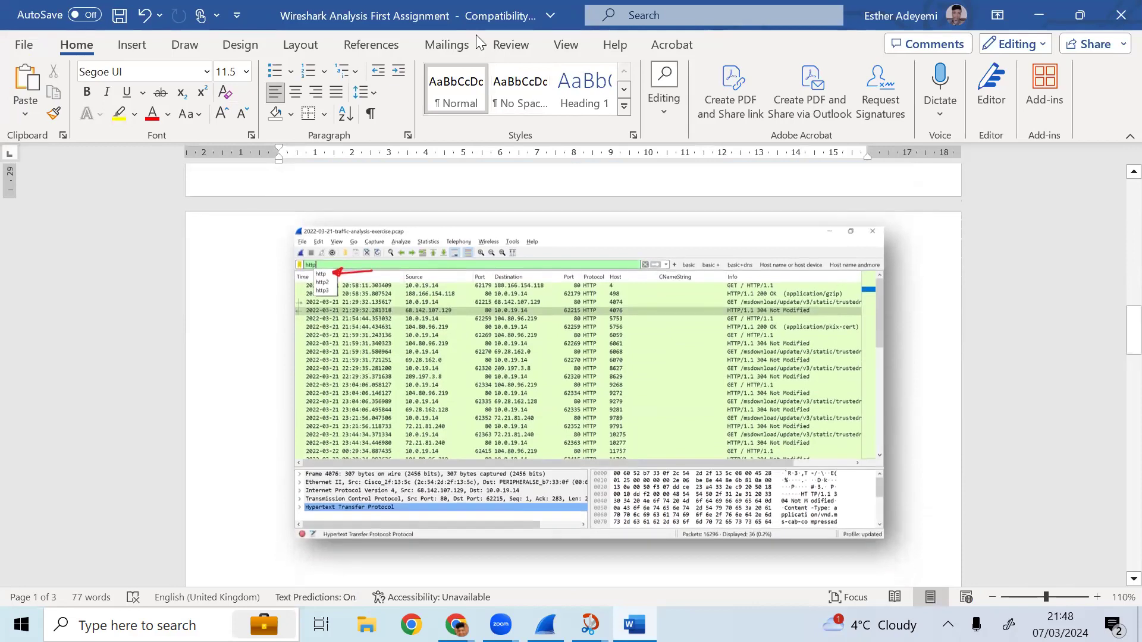
- Replace the dns display filter with http
key(alt+Tab)
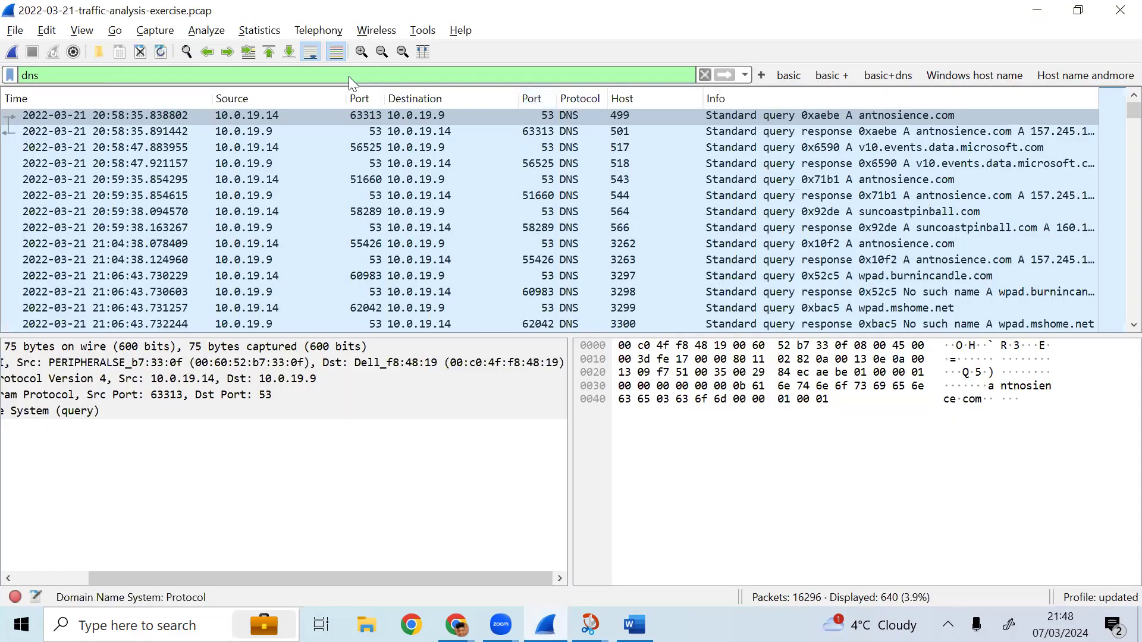
double_click(350, 77)
text(h)
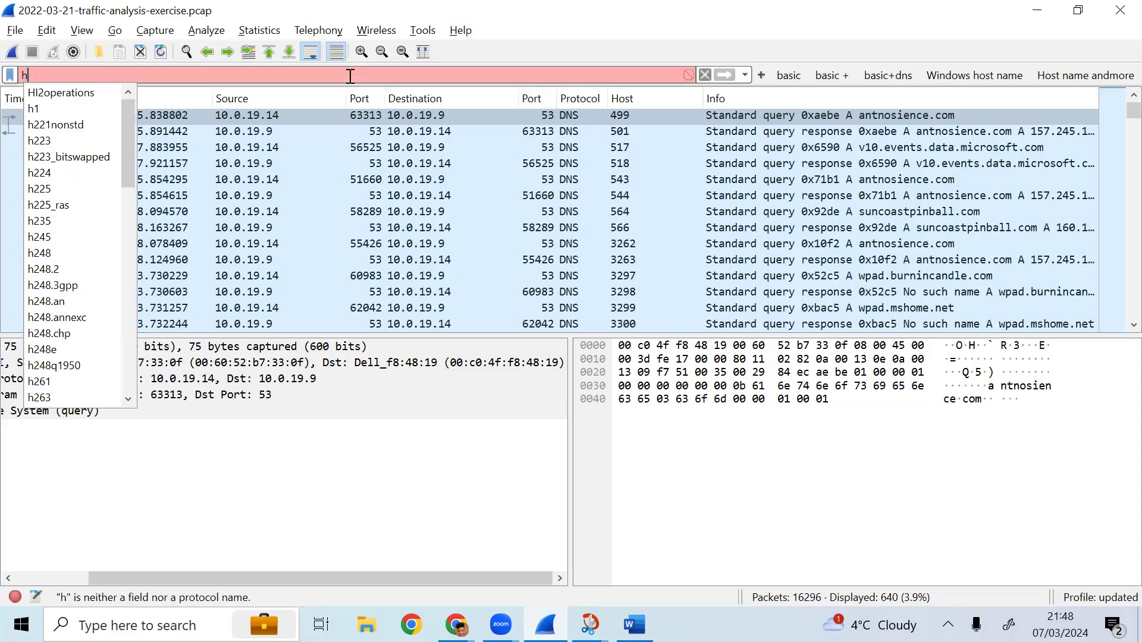
text(ttp)
key(Return)
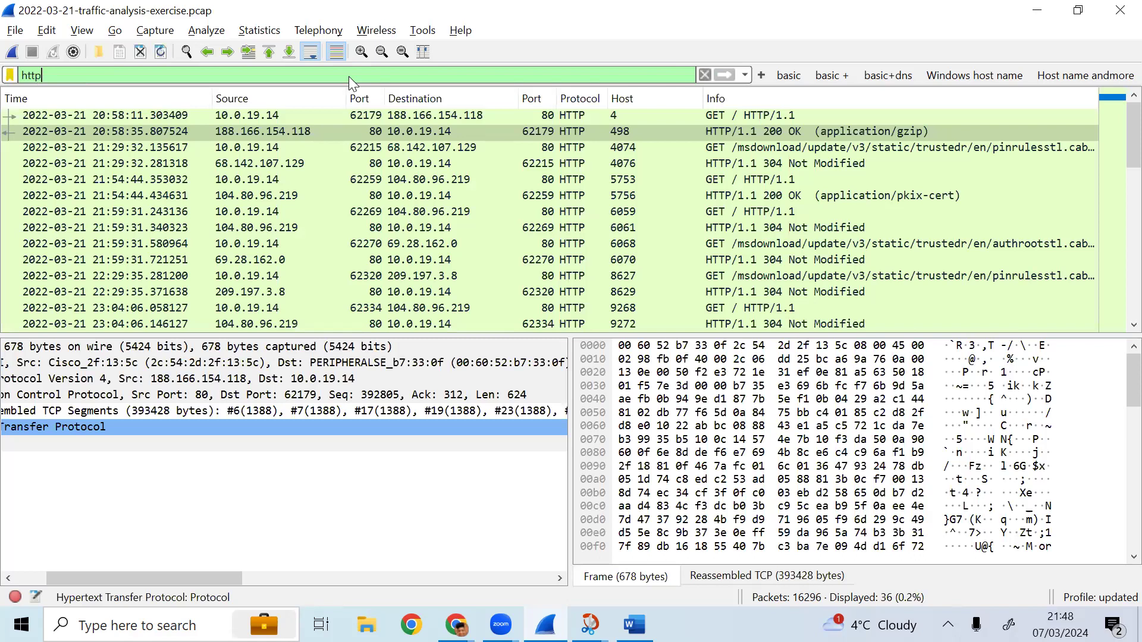
- Switch through the open windows to review the suspicious domain question in the assignment document
key(alt+Tab)
key(alt+Tab)
key(alt+Tab)
key(alt+Tab)
key(alt+Tab)
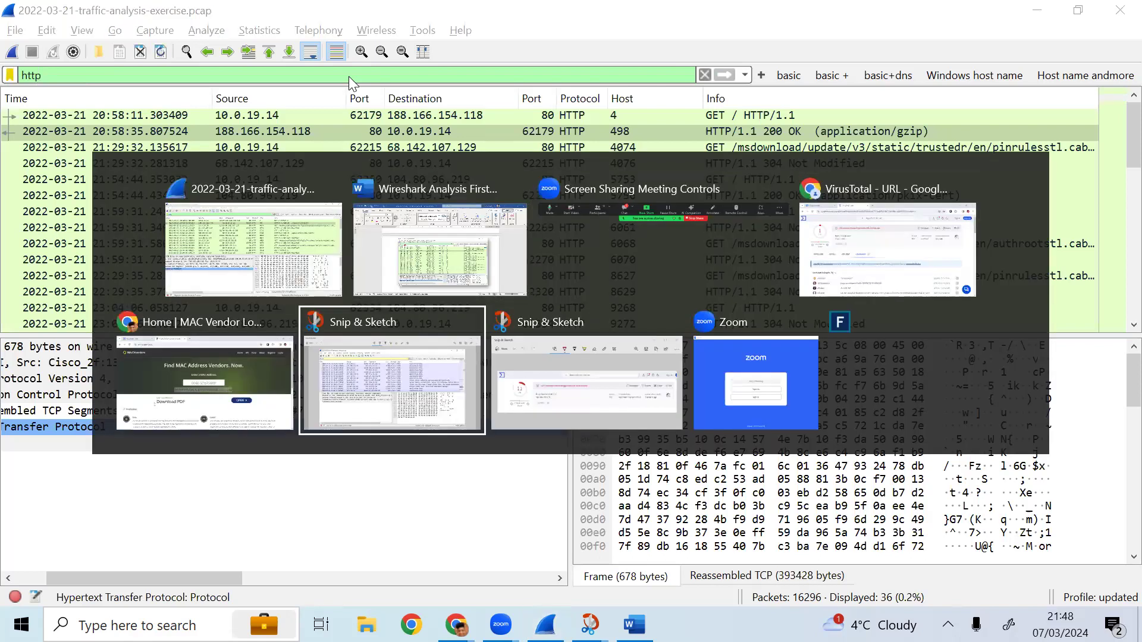
key(alt+Tab)
scroll(349, 76, up, 3)
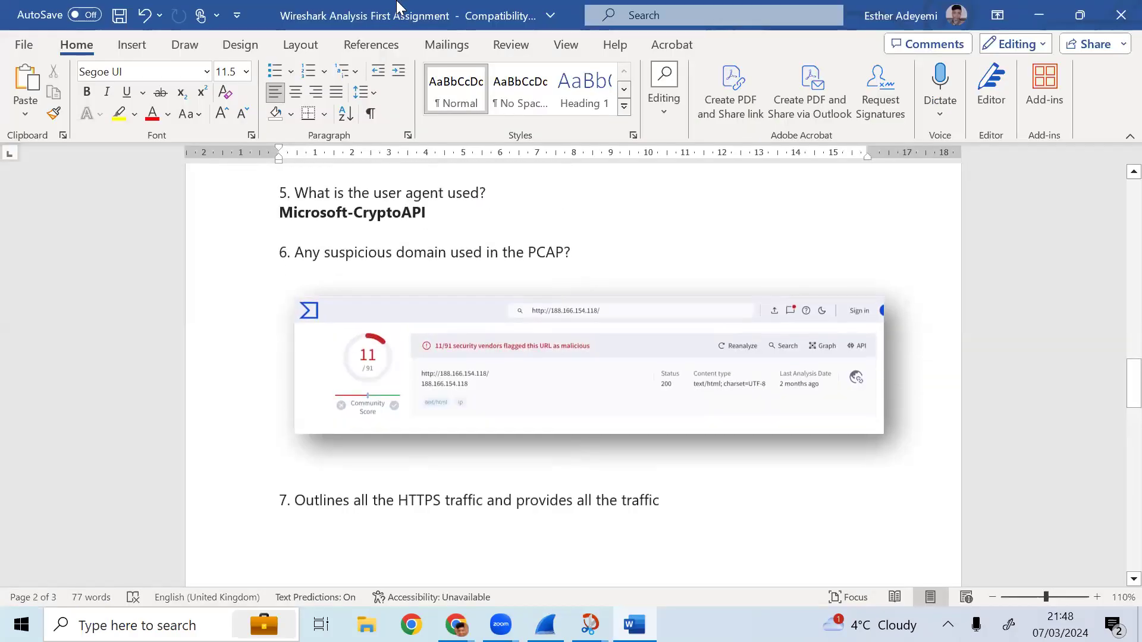
key(alt+Tab)
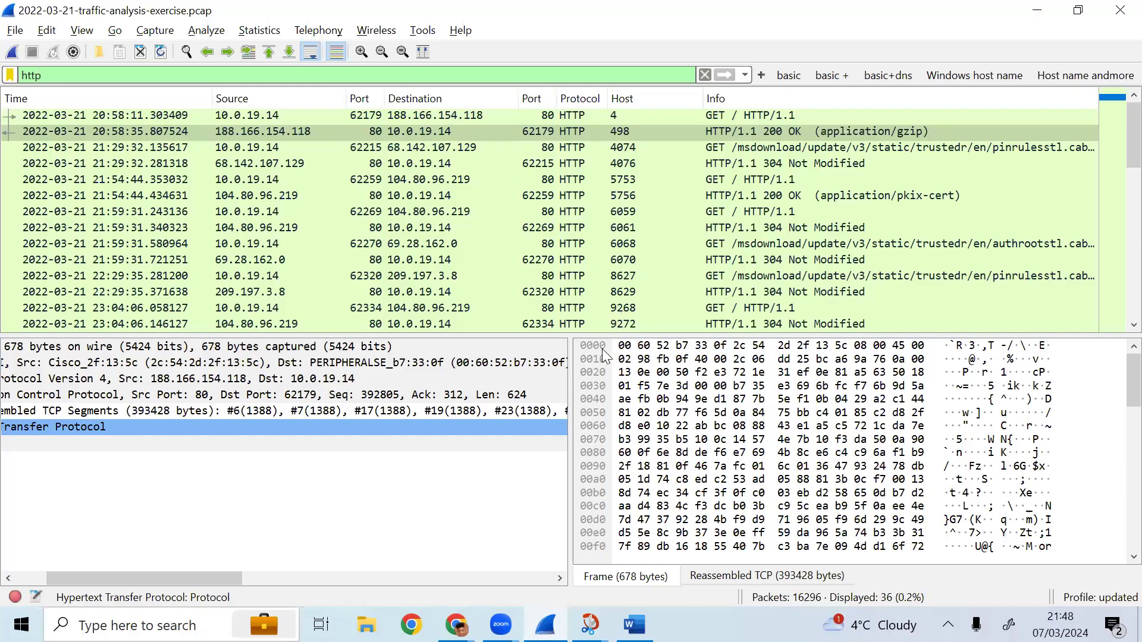
- Follow the TCP stream of the first GET / request to 188.166.154.118, then close the stream window
key(Up)
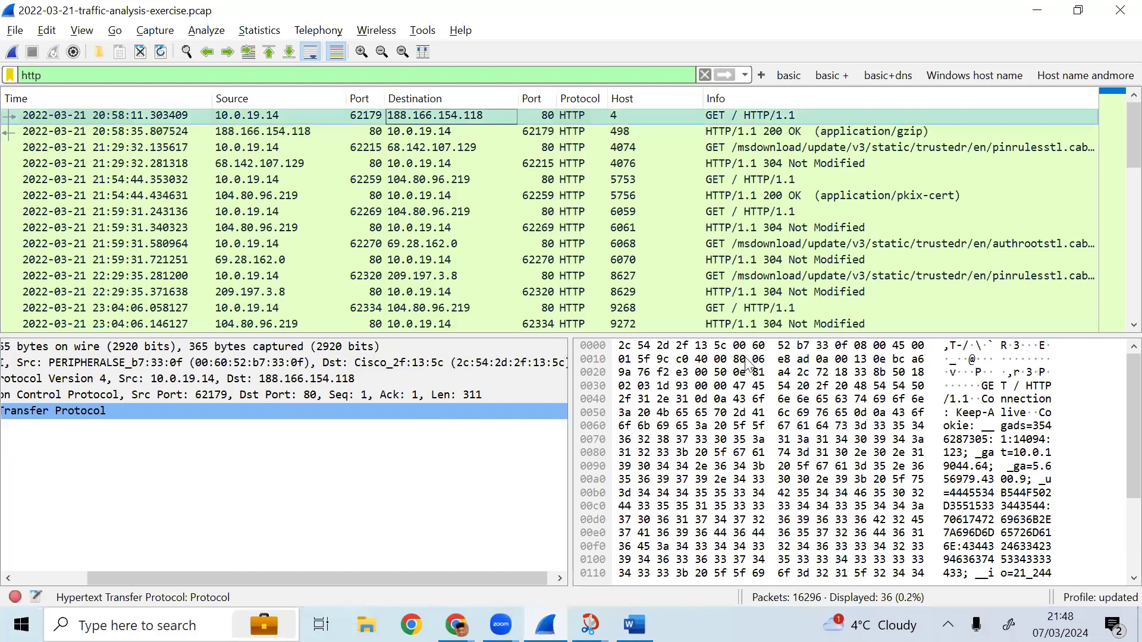
key(shift+F10)
key(Down)
key(Down)
key(Down)
key(Down)
key(Down)
key(Down)
key(Down)
key(Down)
key(Down)
key(Down)
key(Down)
key(Down)
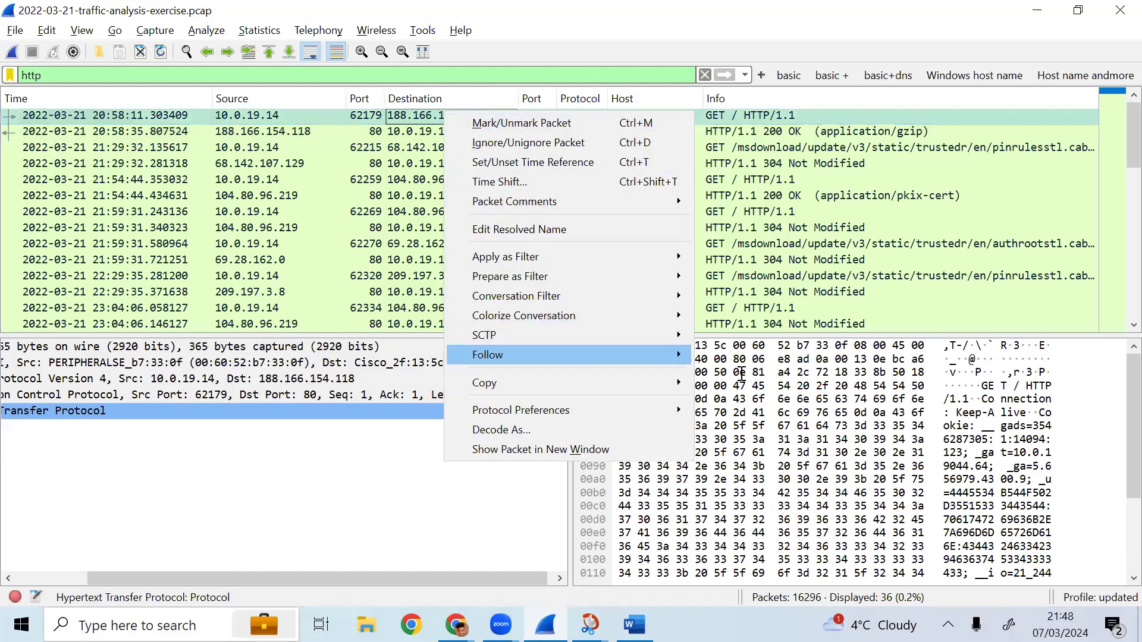
key(Right)
key(Return)
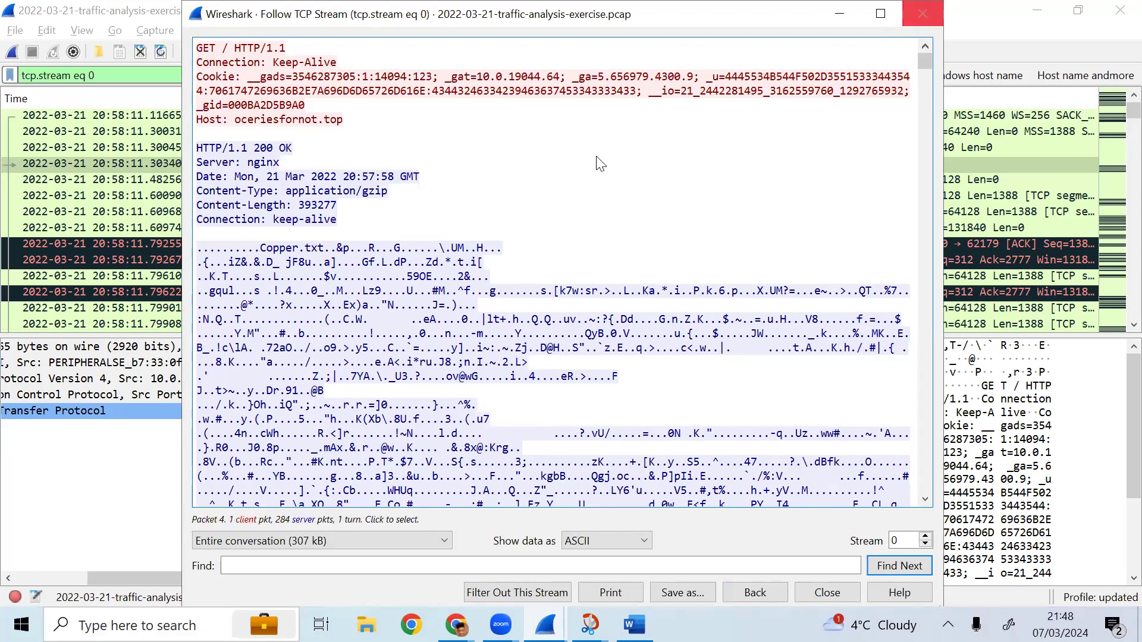
key(Escape)
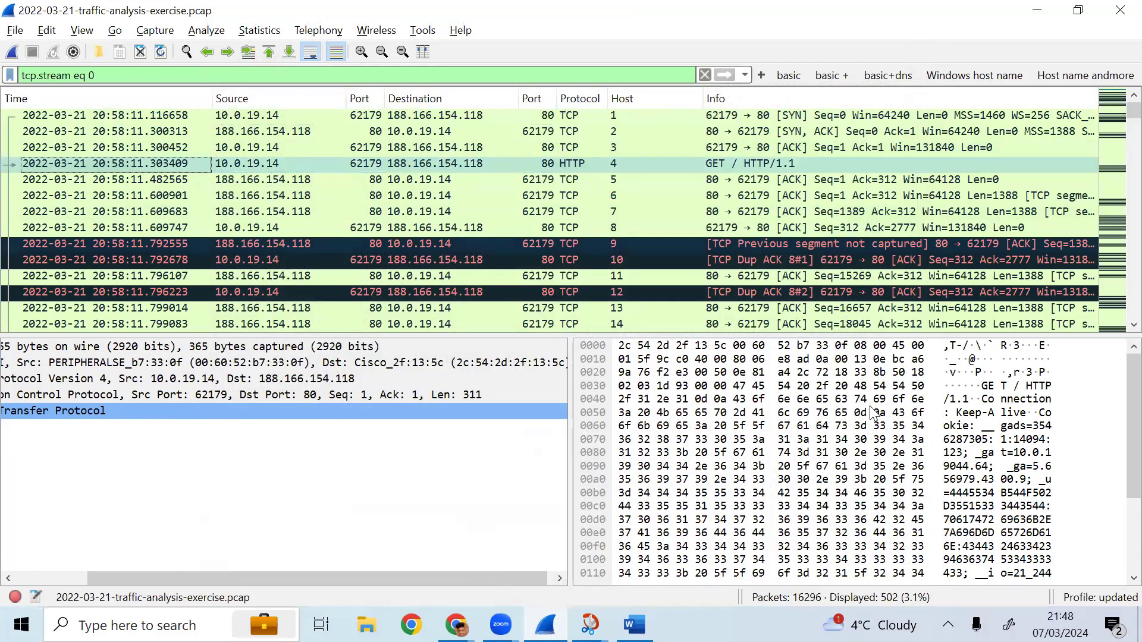
- Follow the HTTP stream of the GET / request to 188.166.154.118
right_click(584, 161)
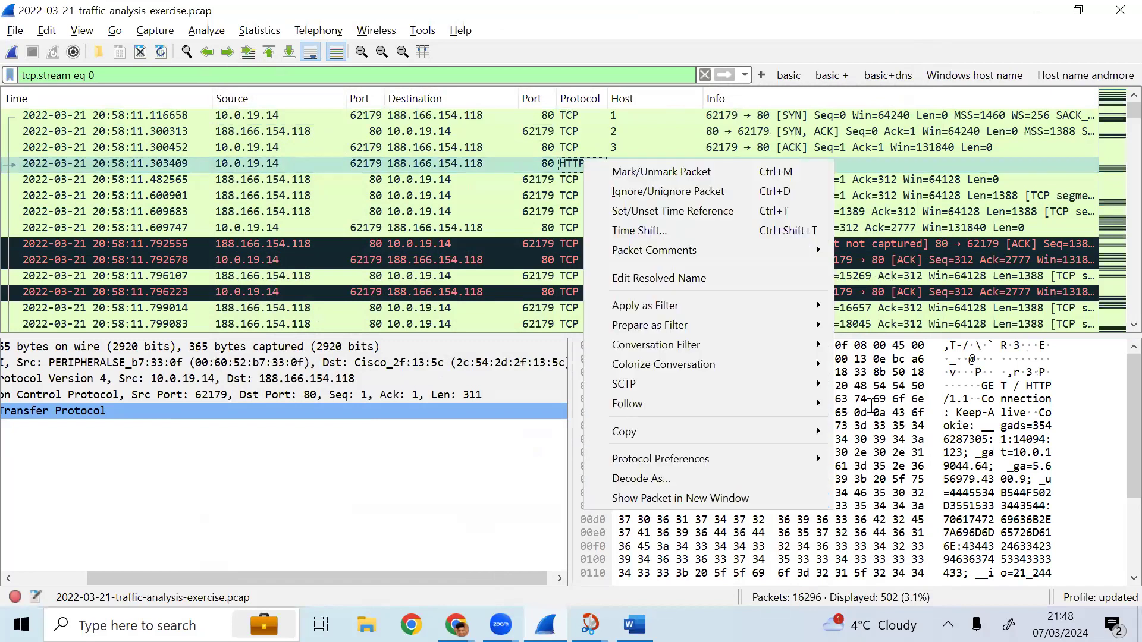
mouse_move(702, 404)
click(871, 405)
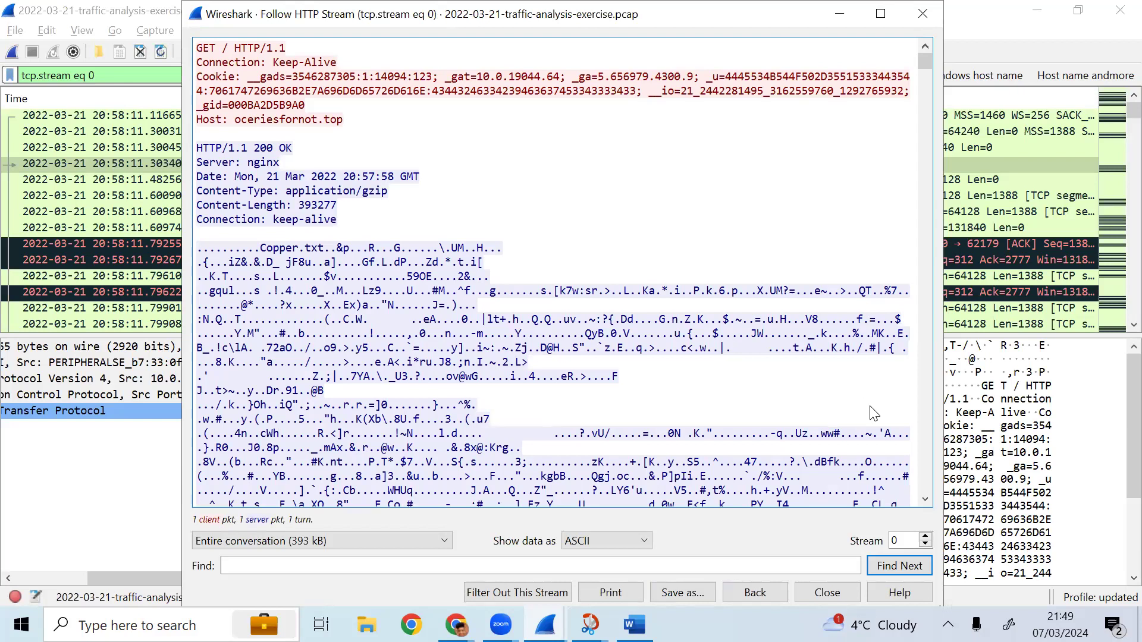
- Switch to the assignment document to review the suspicious domain and HTTPS traffic questions, then return to the capture
key(alt+Tab)
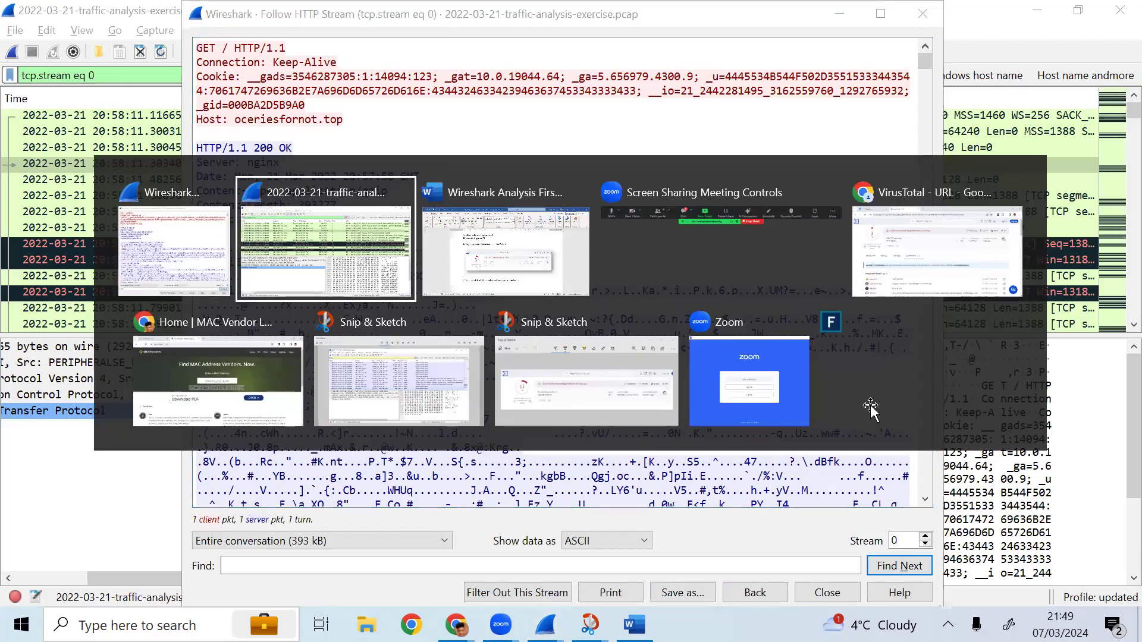
key(alt+Tab)
scroll(870, 405, down, 2)
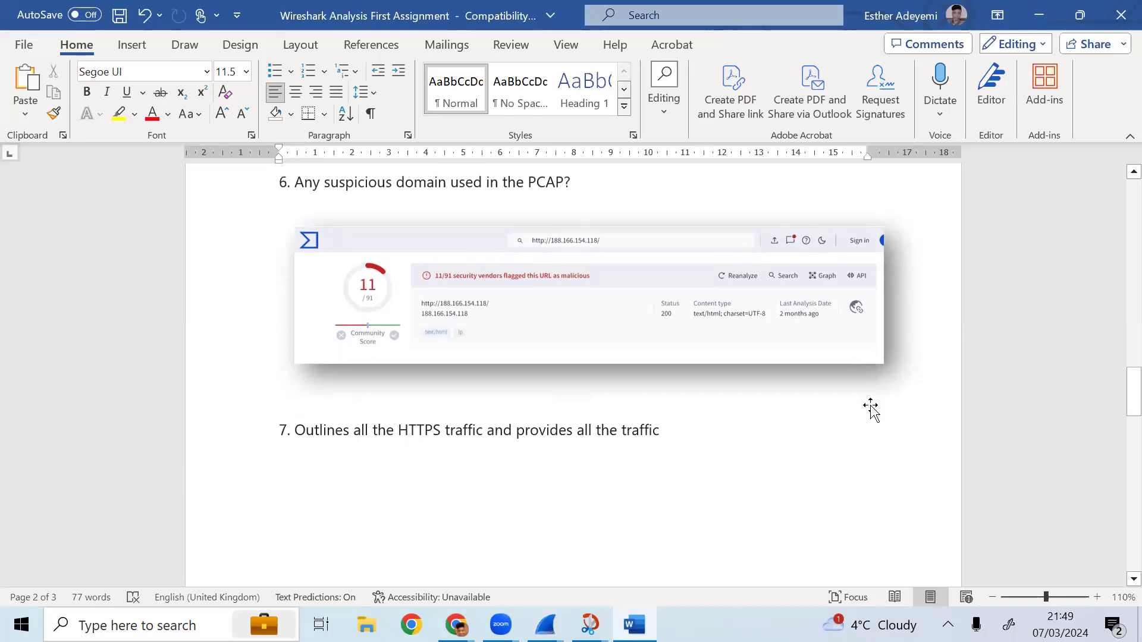
scroll(871, 406, up, 1)
scroll(871, 407, down, 2)
scroll(871, 406, up, 1)
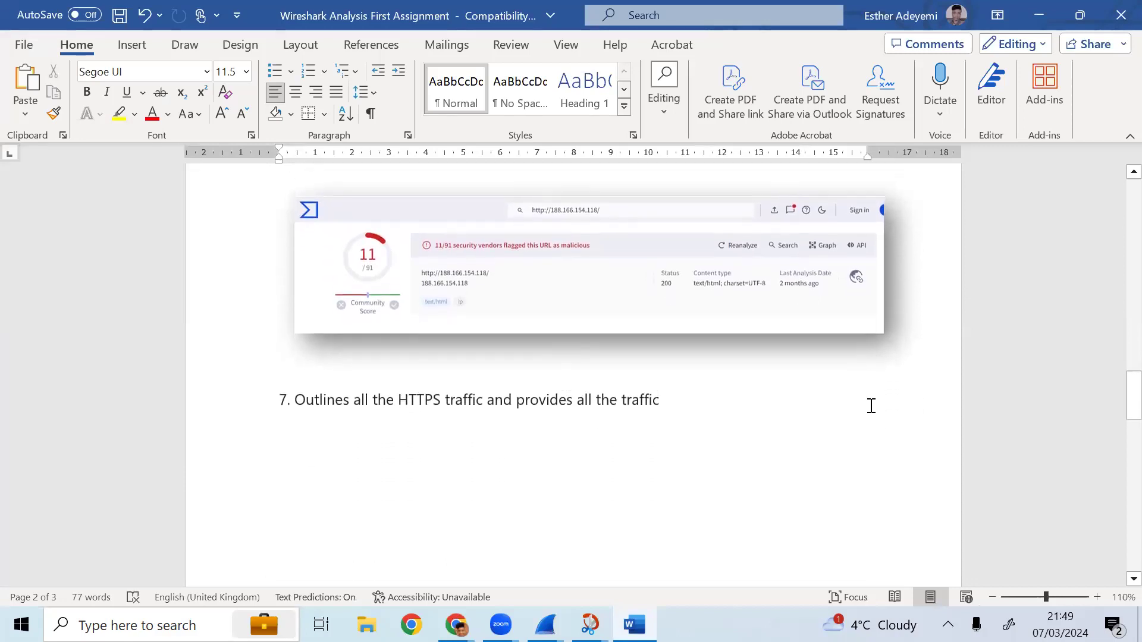
key(alt+Tab)
key(alt+Tab)
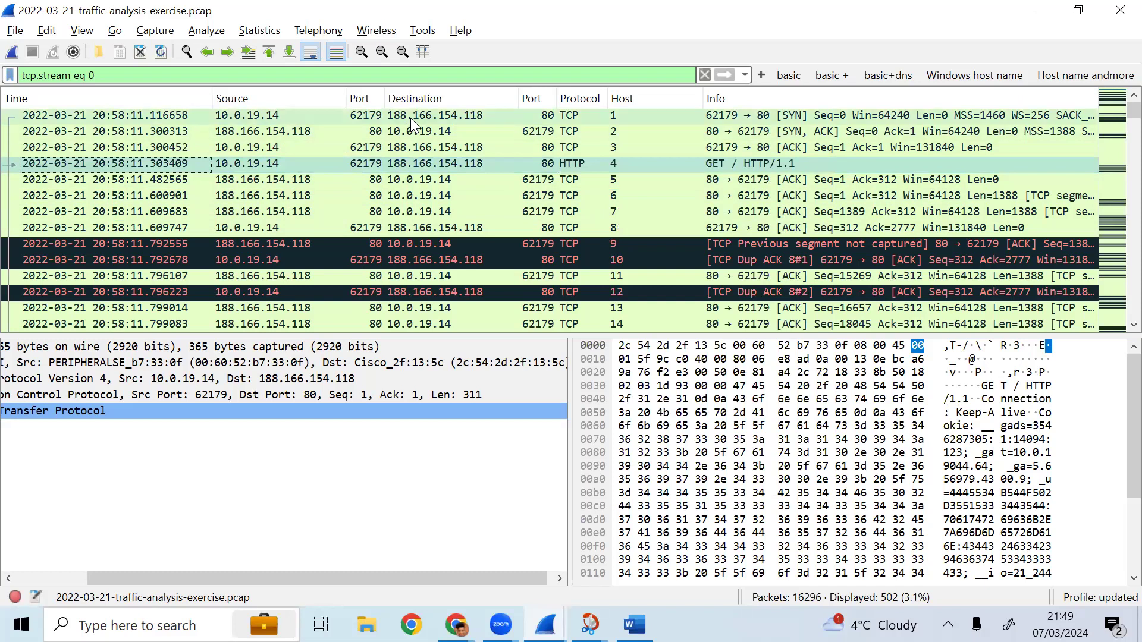
- Scroll through the assignment document to the HTTPS traffic screenshot under question 7
key(alt+Tab)
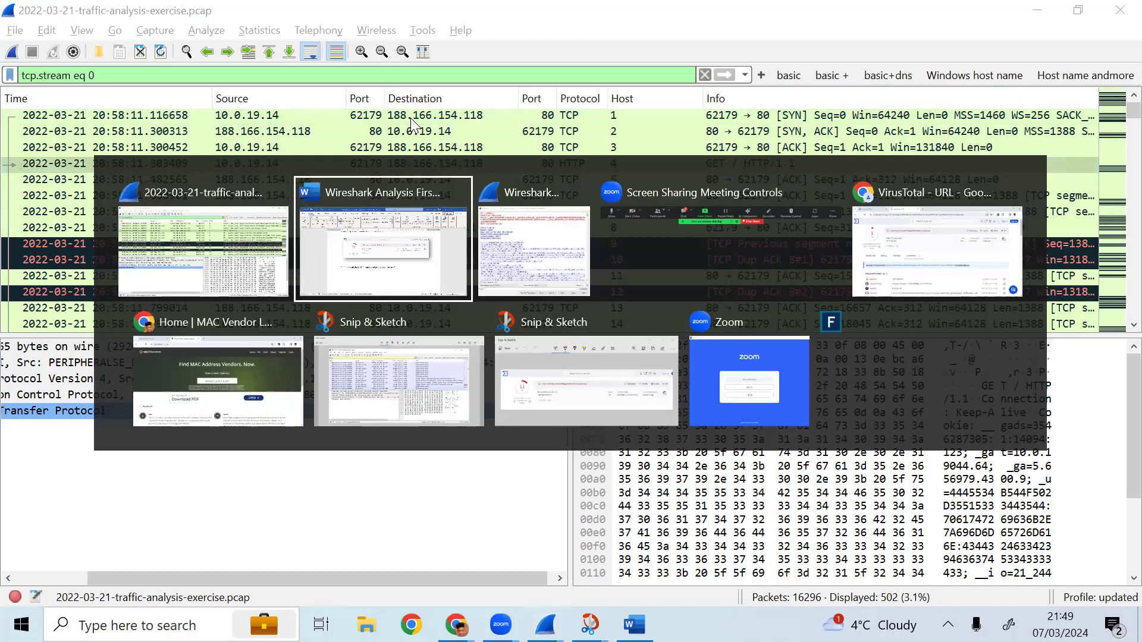
scroll(410, 118, down, 5)
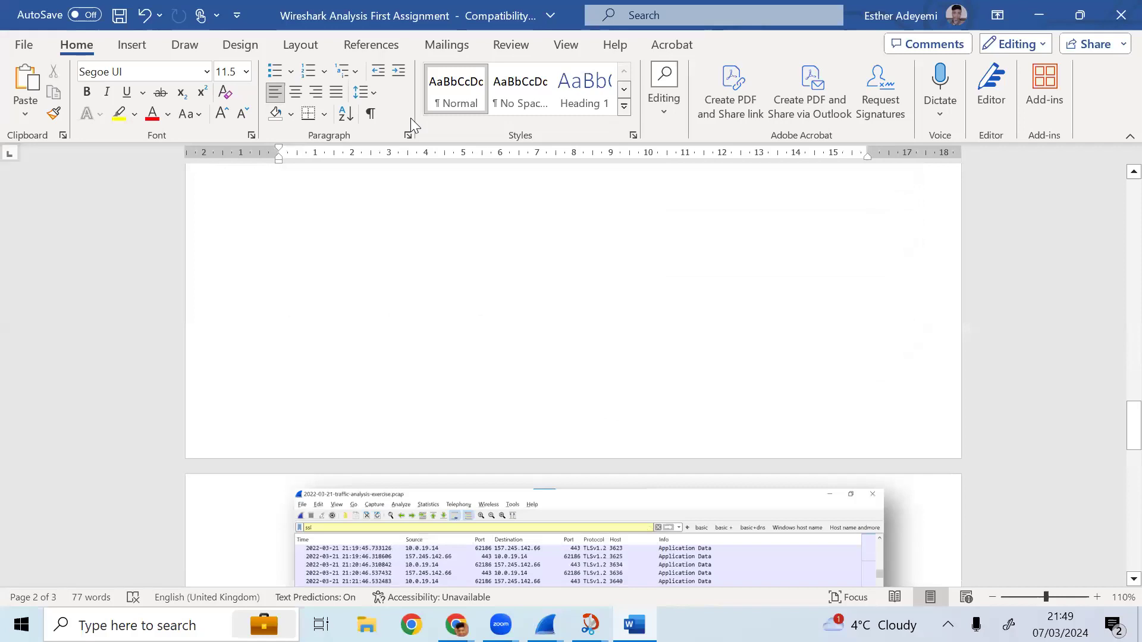
scroll(410, 117, down, 5)
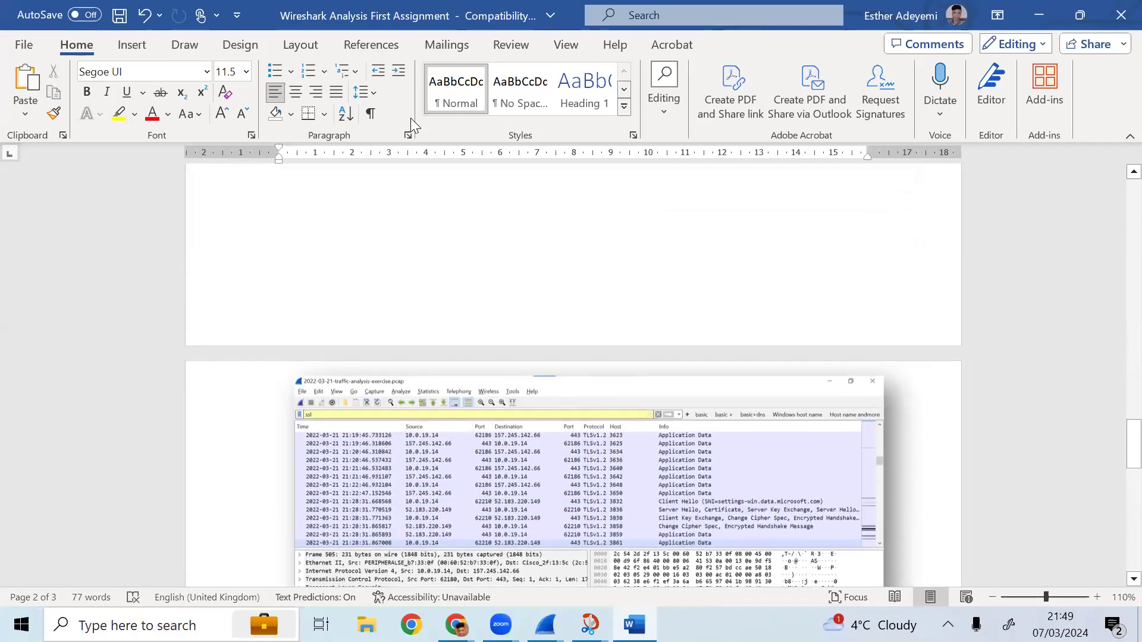
scroll(410, 118, down, 1)
scroll(410, 118, down, 4)
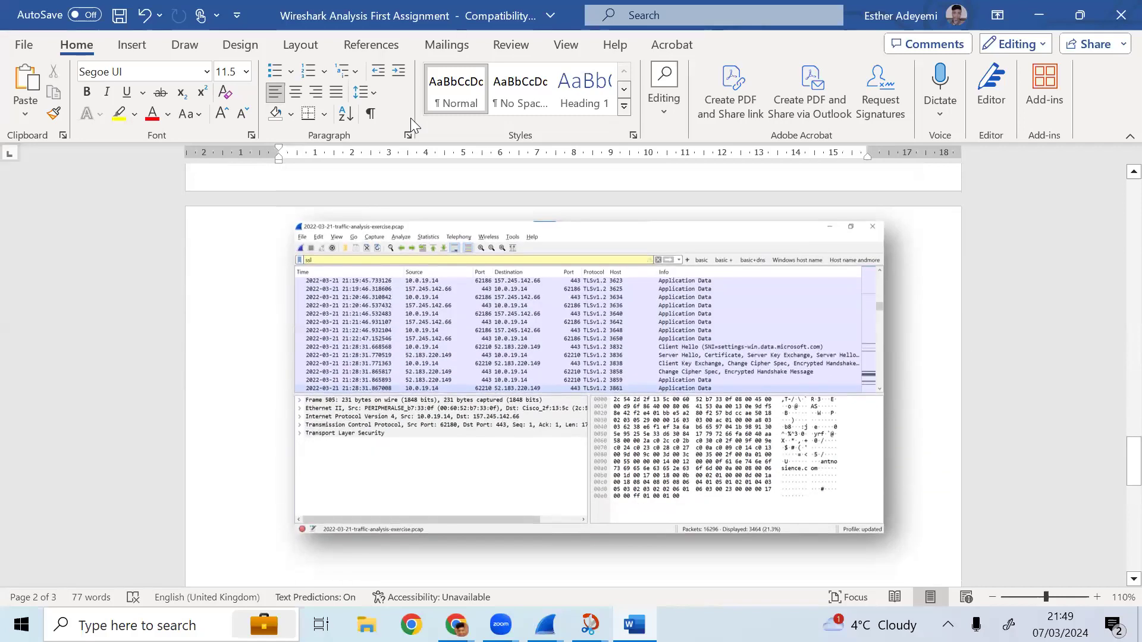
click(589, 378)
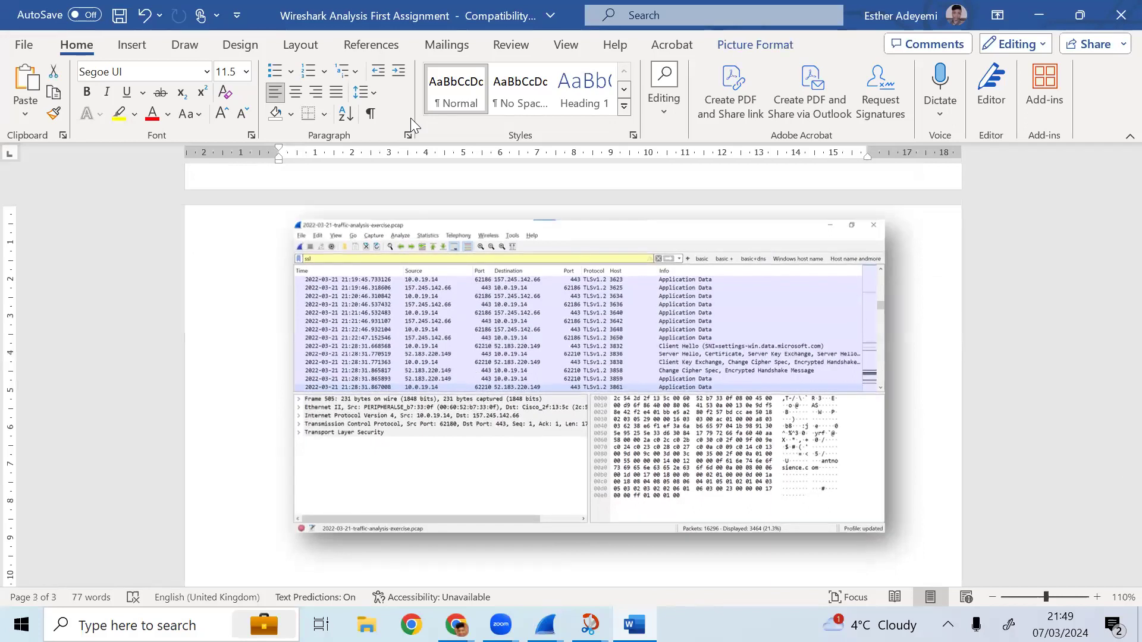
scroll(410, 118, up, 1)
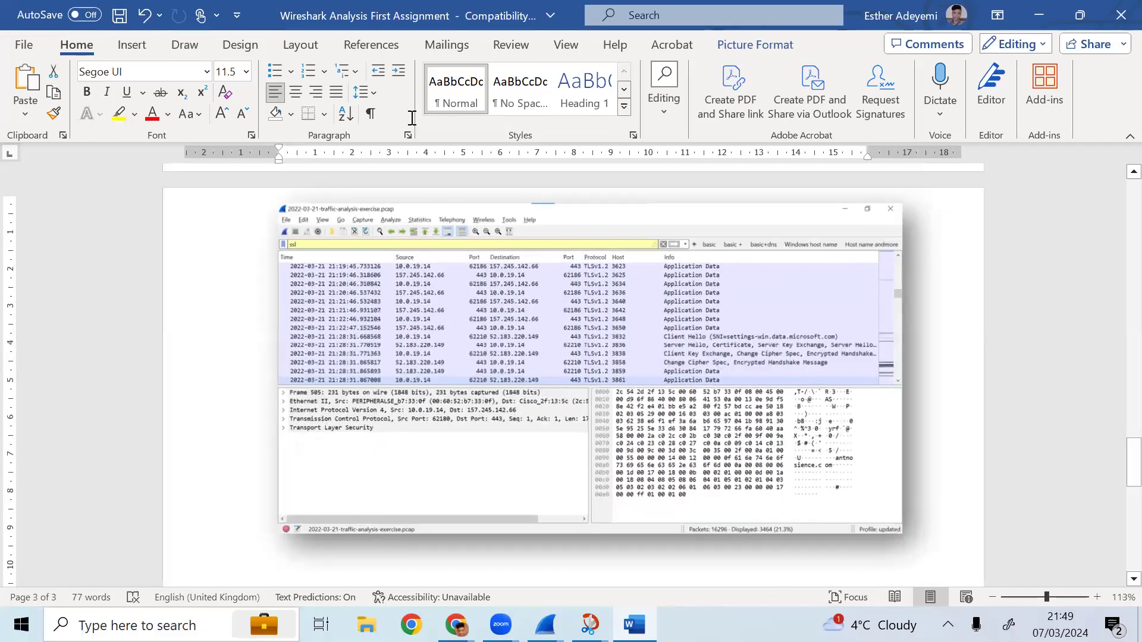
scroll(410, 118, up, 2)
scroll(411, 118, up, 2)
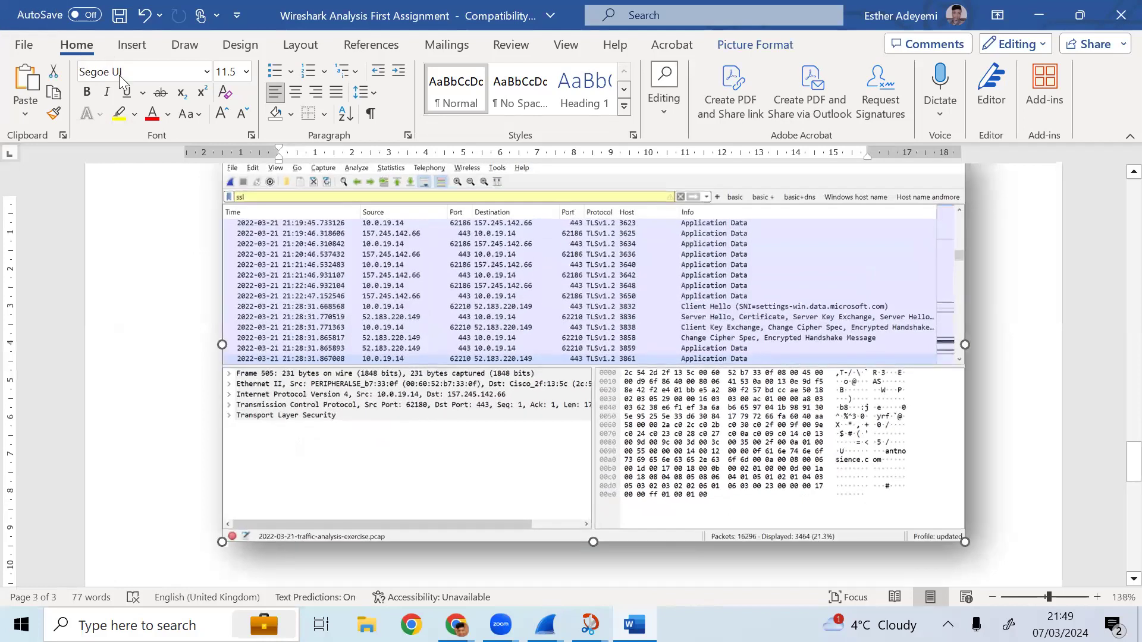
- Replace the tcp.stream eq 0 display filter with ssl and apply it
key(alt+Tab)
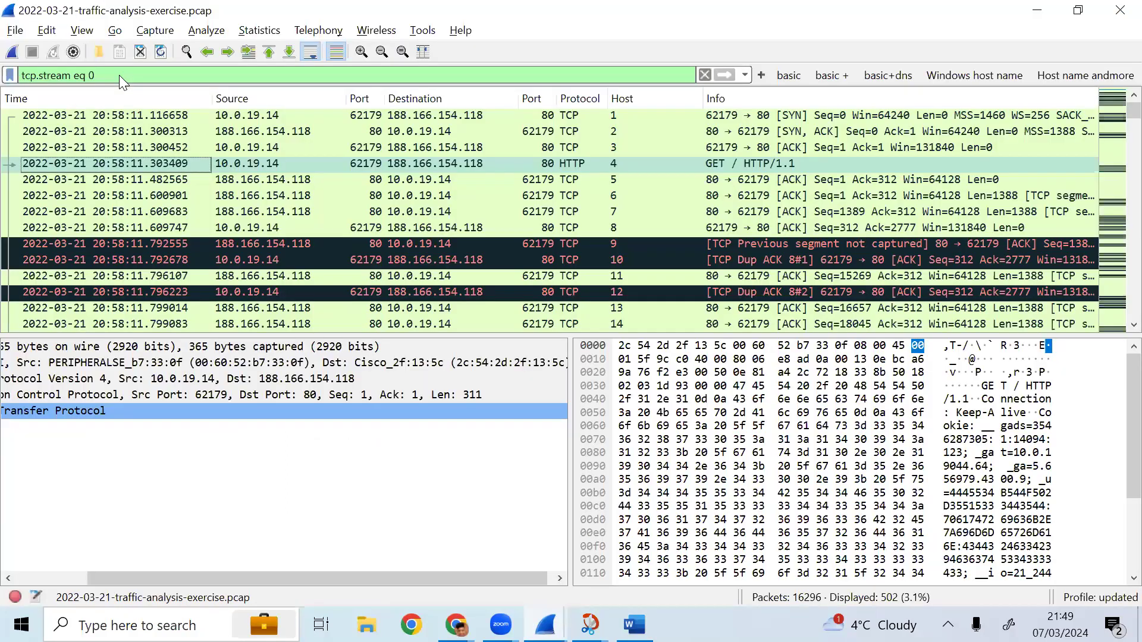
click(119, 75)
key(BackSpace)
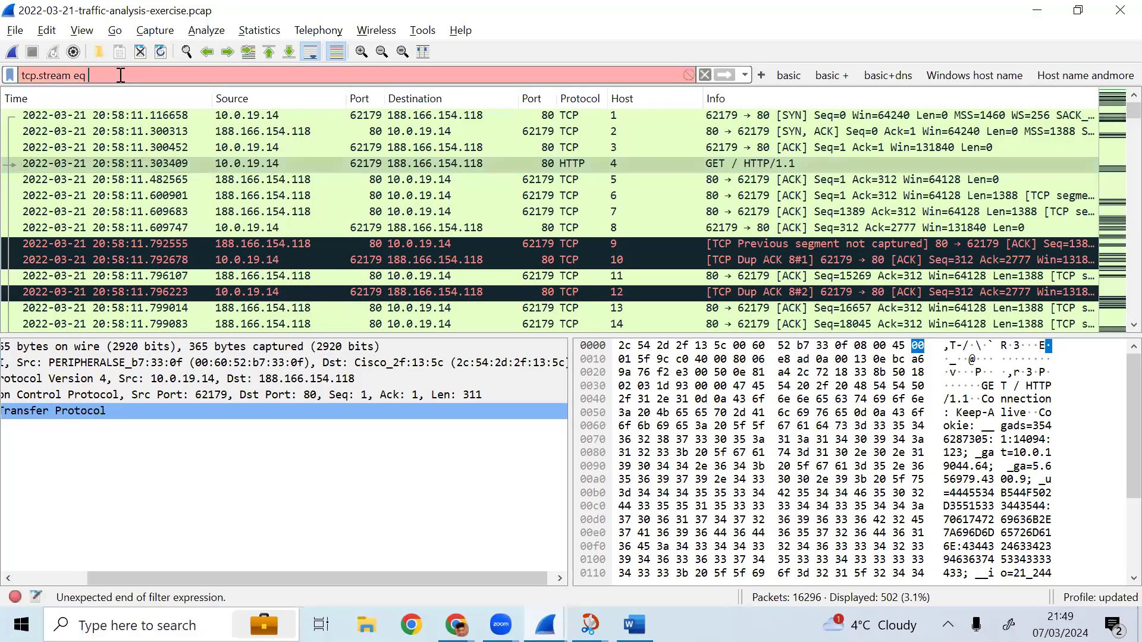
key(ctrl+a)
text(http)
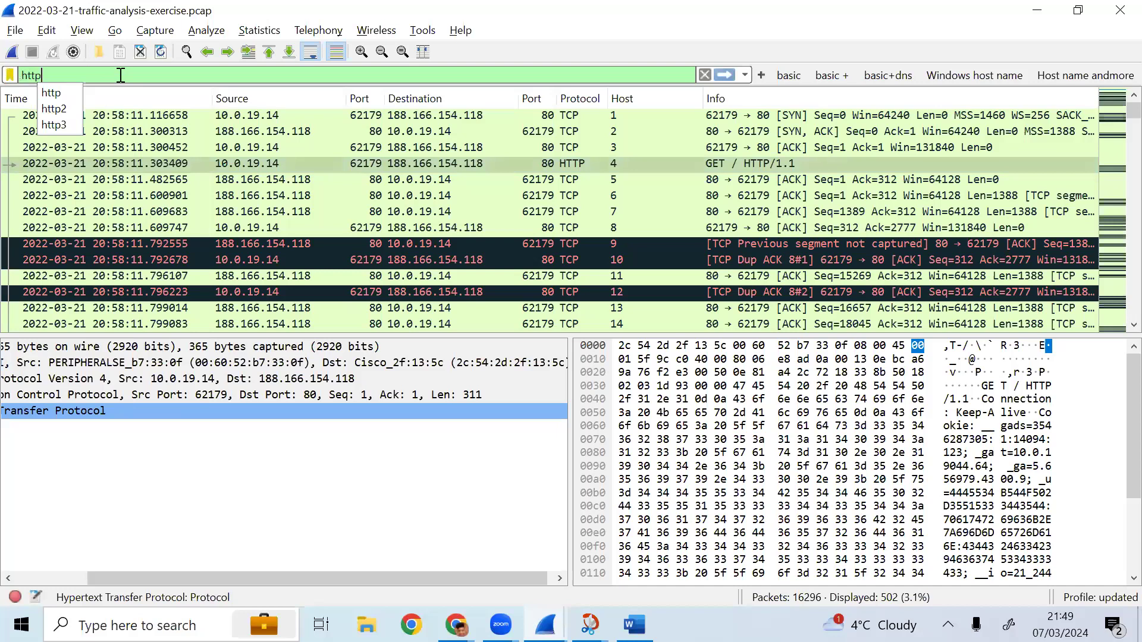
text(s)
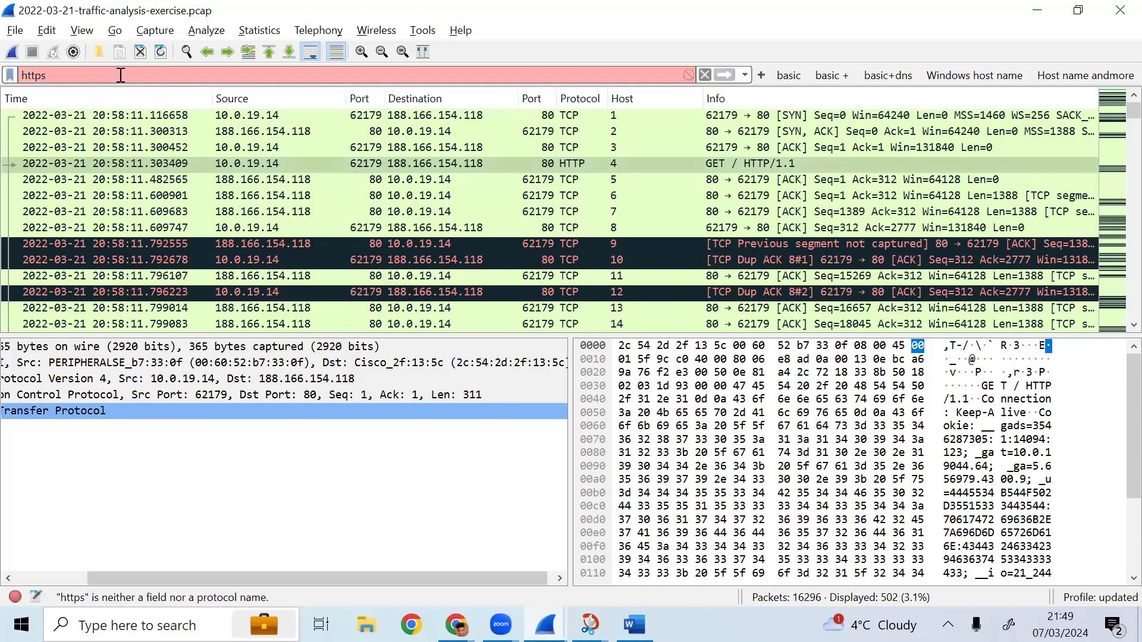
key(ctrl+a)
key(BackSpace)
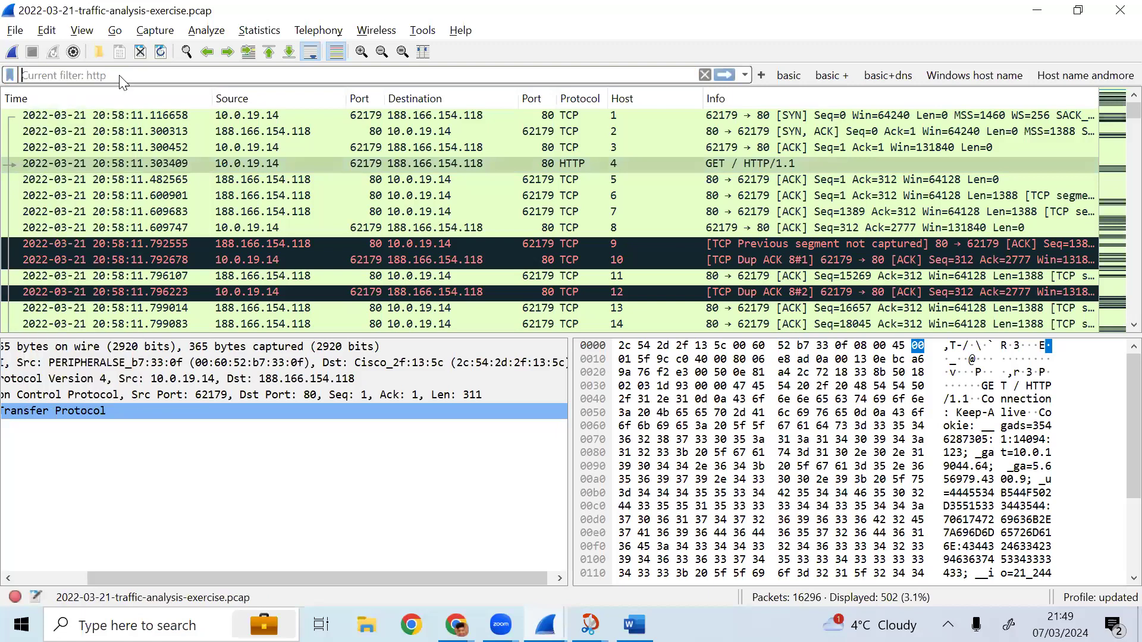
text(ss)
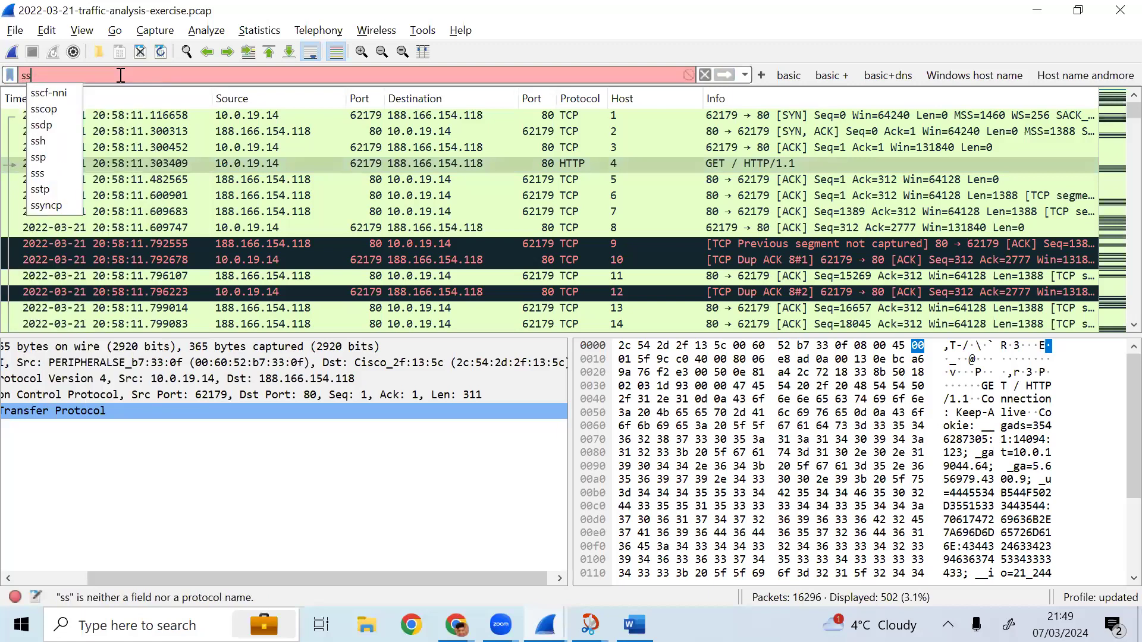
text(l)
key(Return)
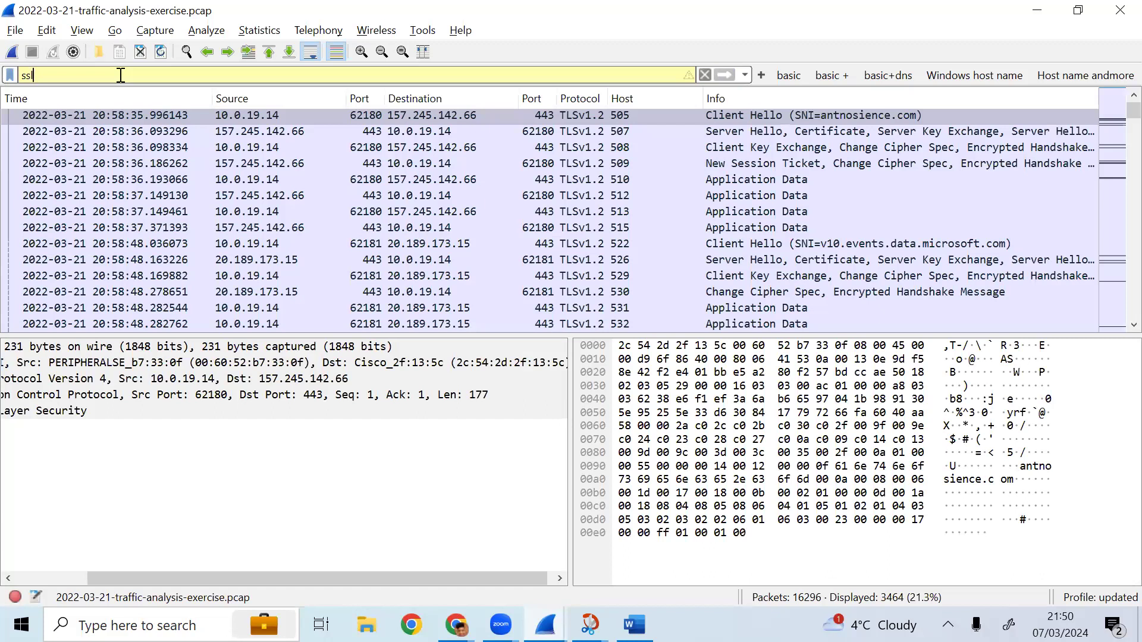
- Review the ssl screenshot and Others notes in the assignment, then select an Application Data packet sent to 157.245.142.66
click(121, 75)
key(alt+Tab)
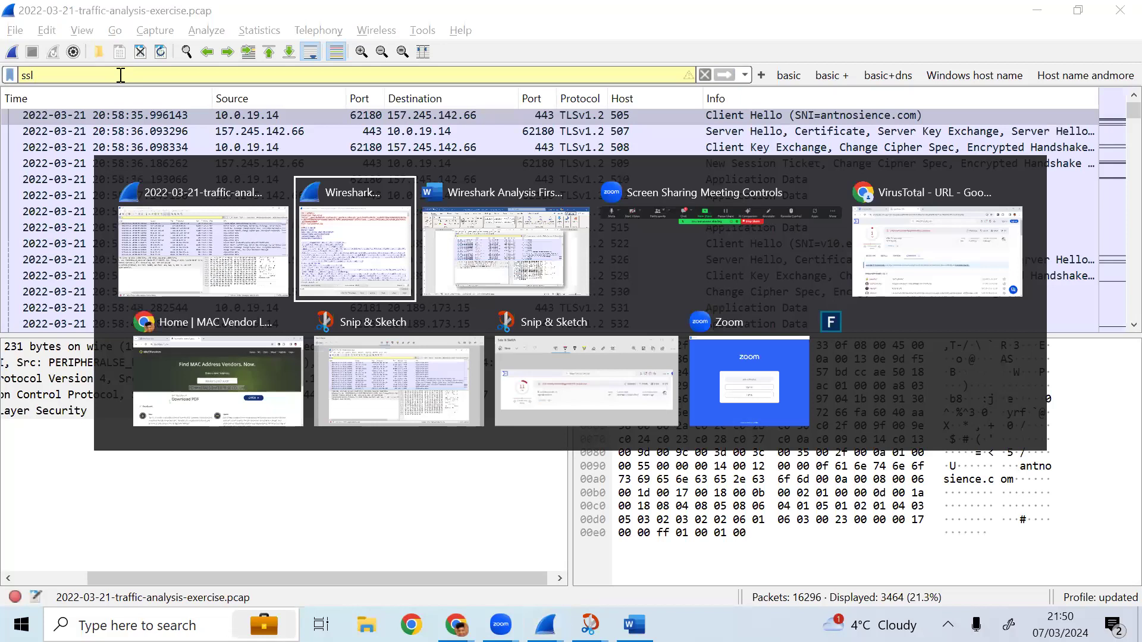
key(alt+Tab)
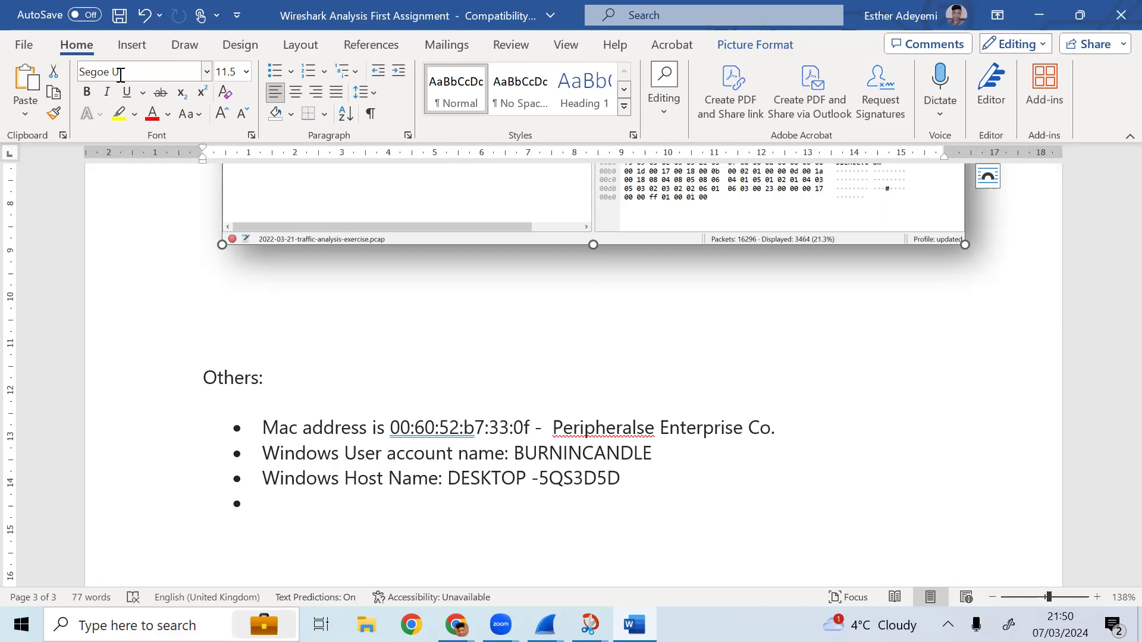
scroll(121, 74, down, 1)
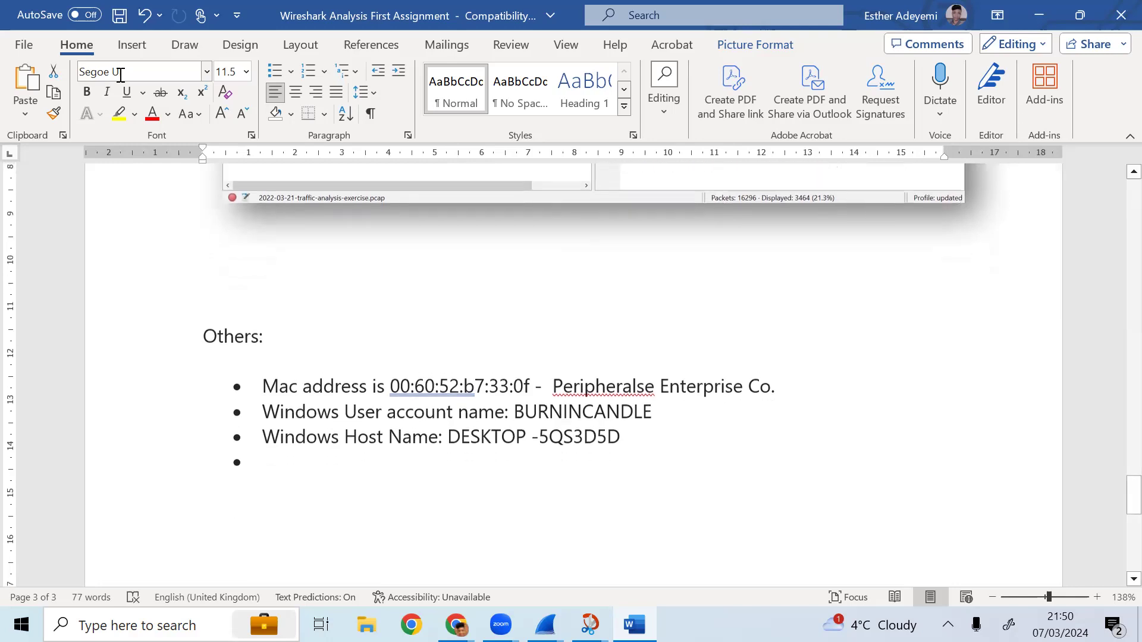
scroll(121, 74, down, 1)
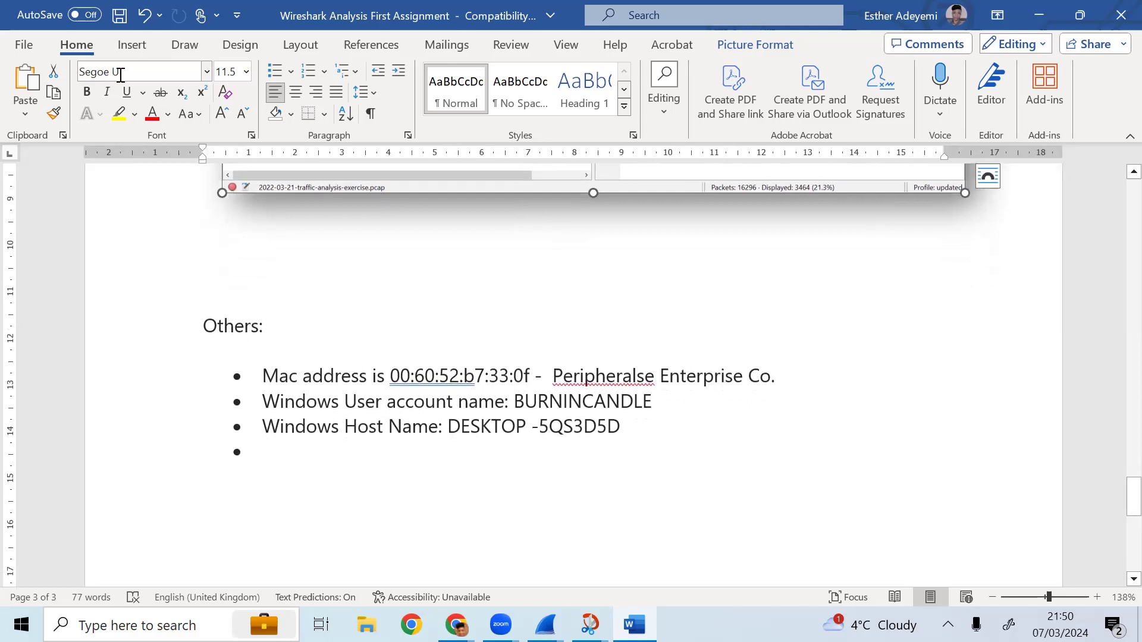
scroll(121, 74, down, 2)
scroll(120, 75, up, 4)
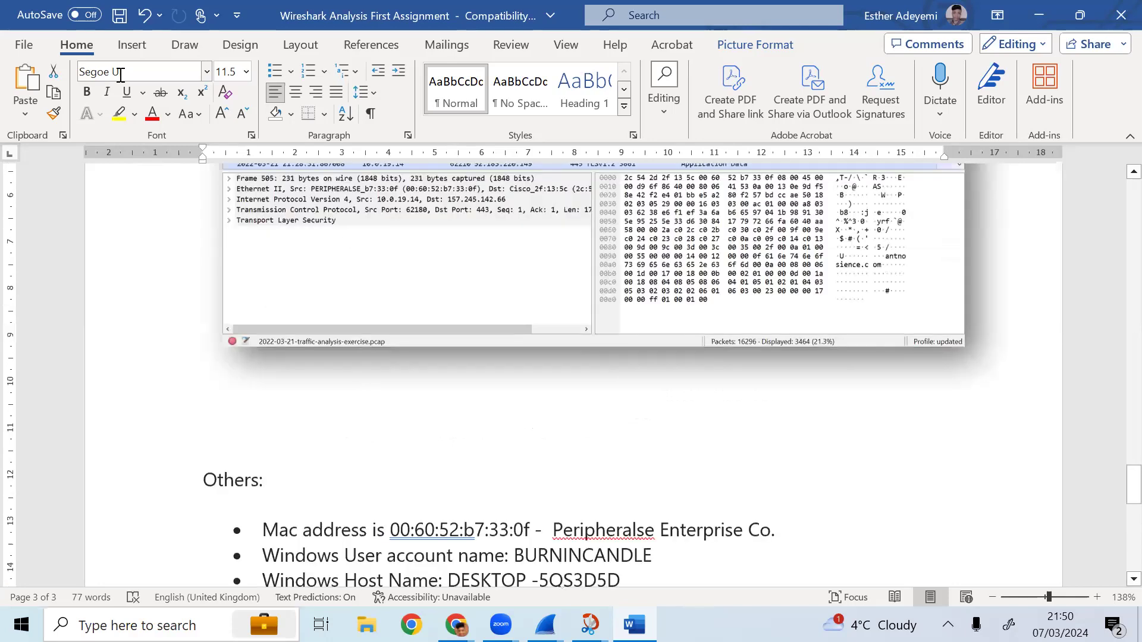
scroll(121, 75, up, 3)
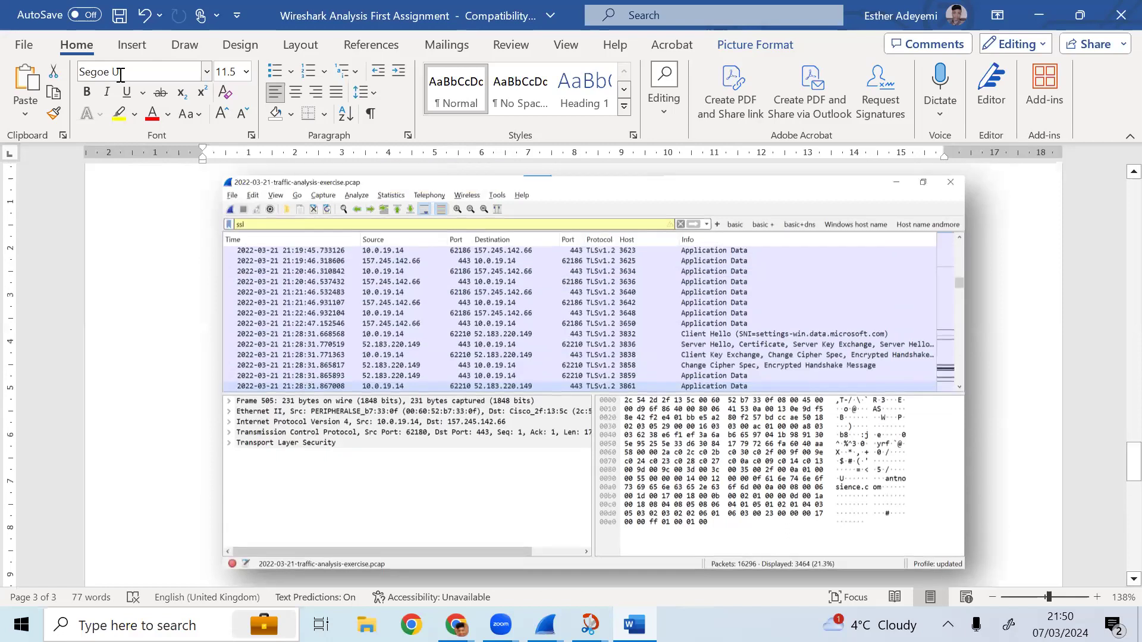
click(132, 213)
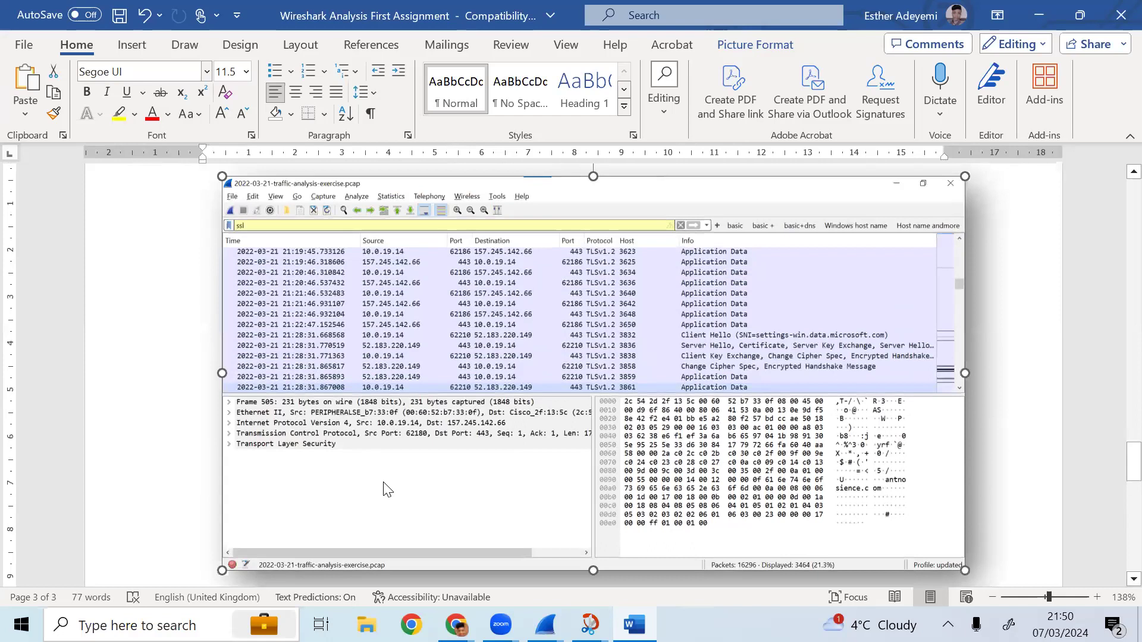
key(alt+Tab)
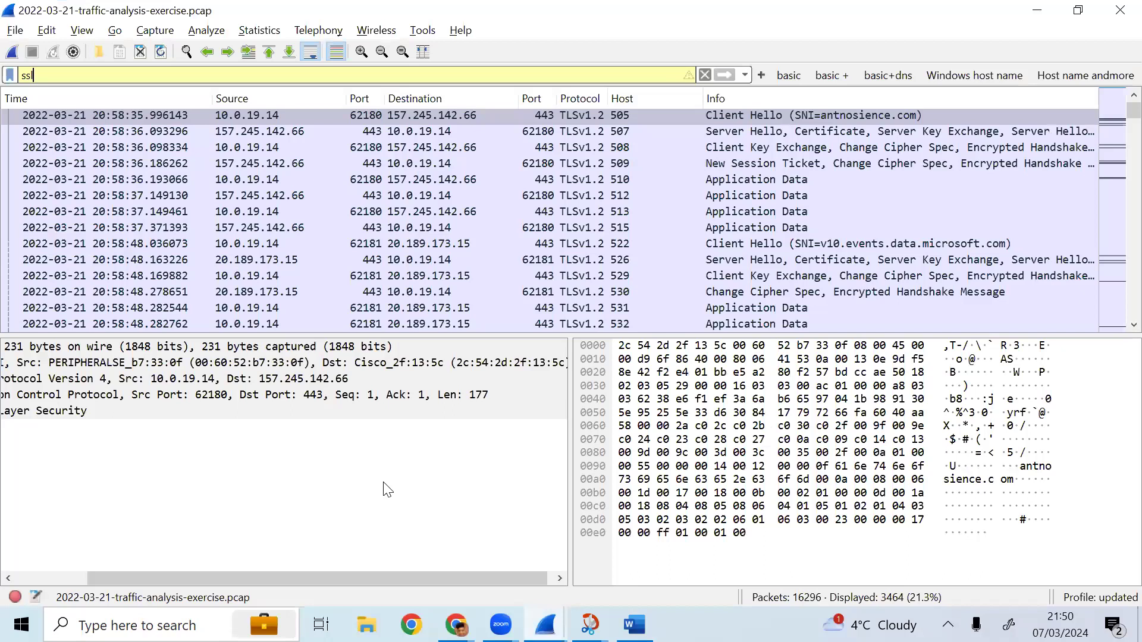
click(192, 212)
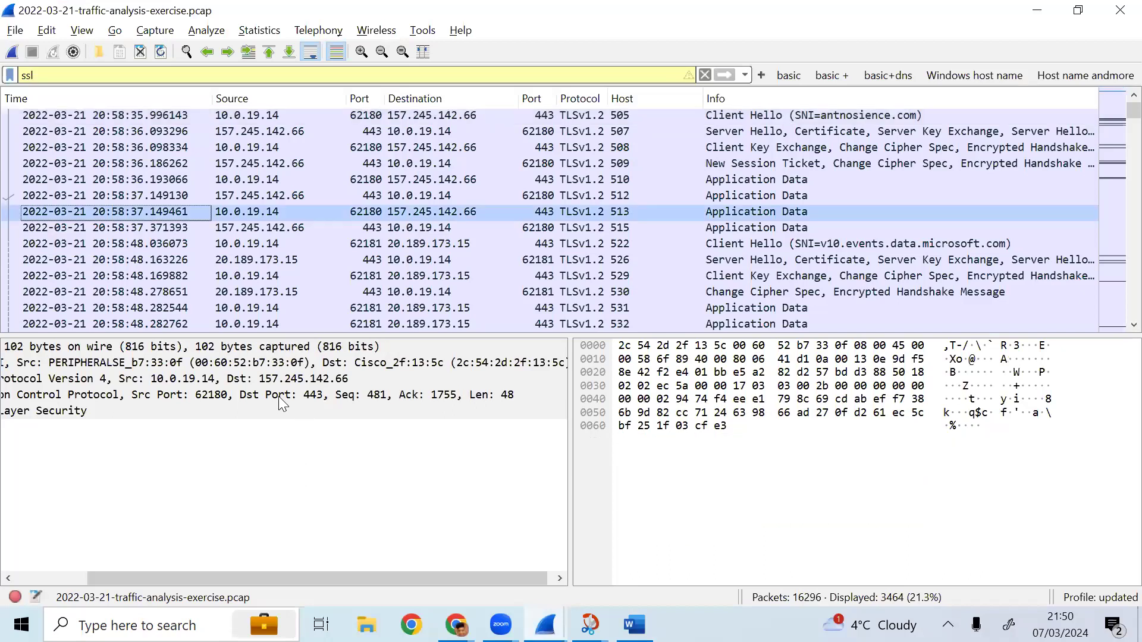